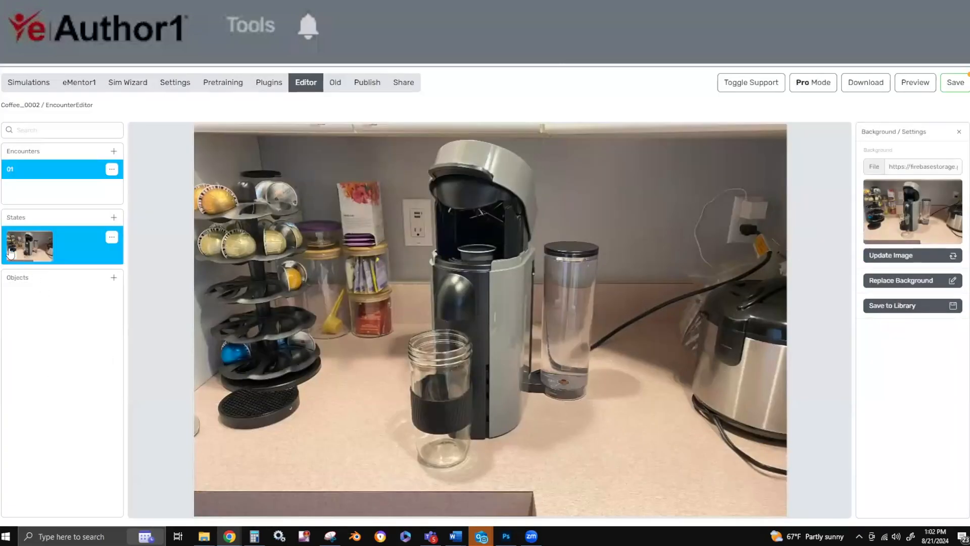
Create a highlight object named Water on state 01, place it on the coffee maker's water tank and save it.
{"action": "left_click", "coordinate": [28, 253]}
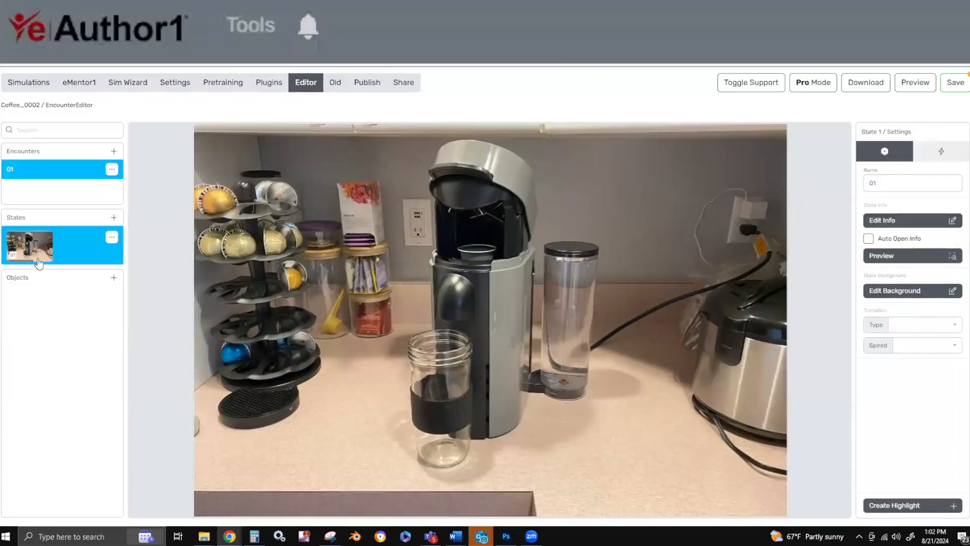
{"action": "left_click", "coordinate": [896, 506]}
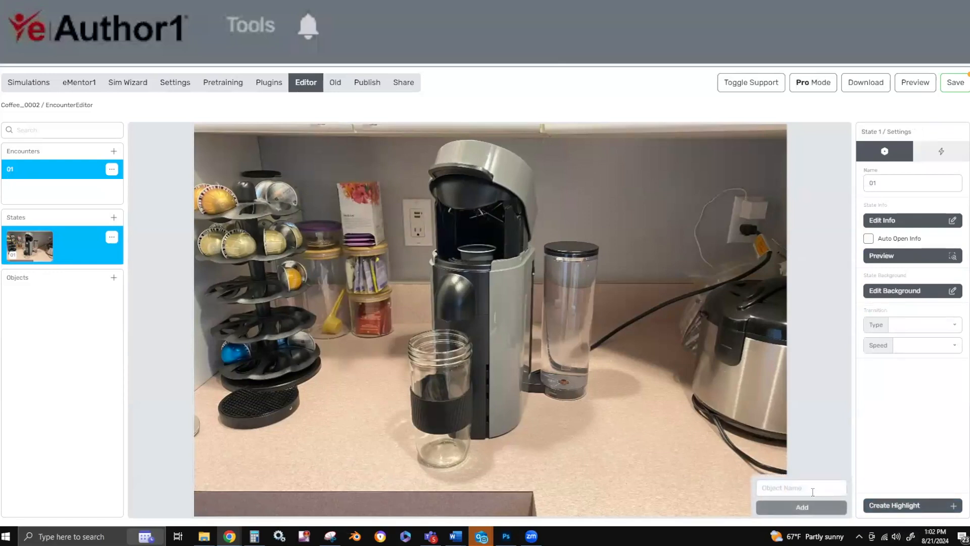
{"action": "type", "text": "Wa"}
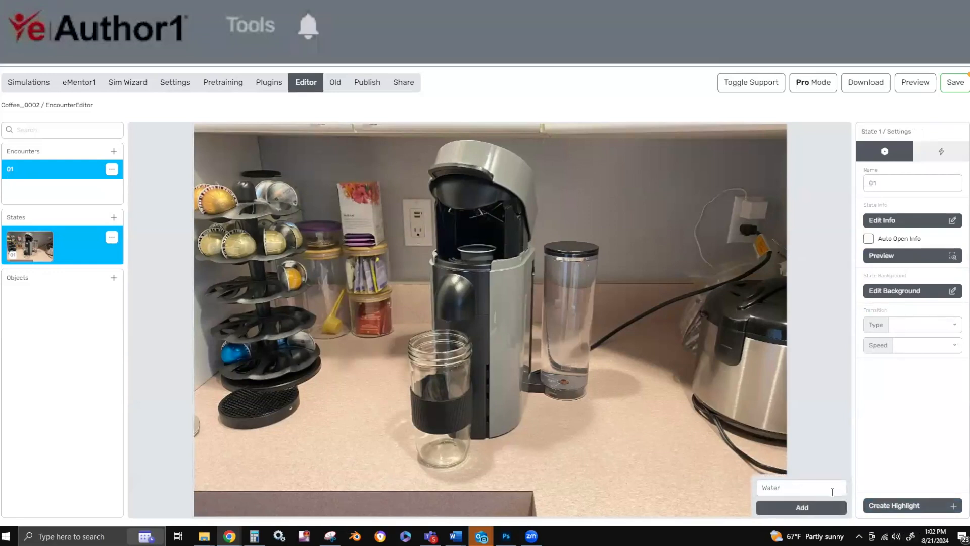
{"action": "type", "text": "ter"}
{"action": "left_click", "coordinate": [802, 507]}
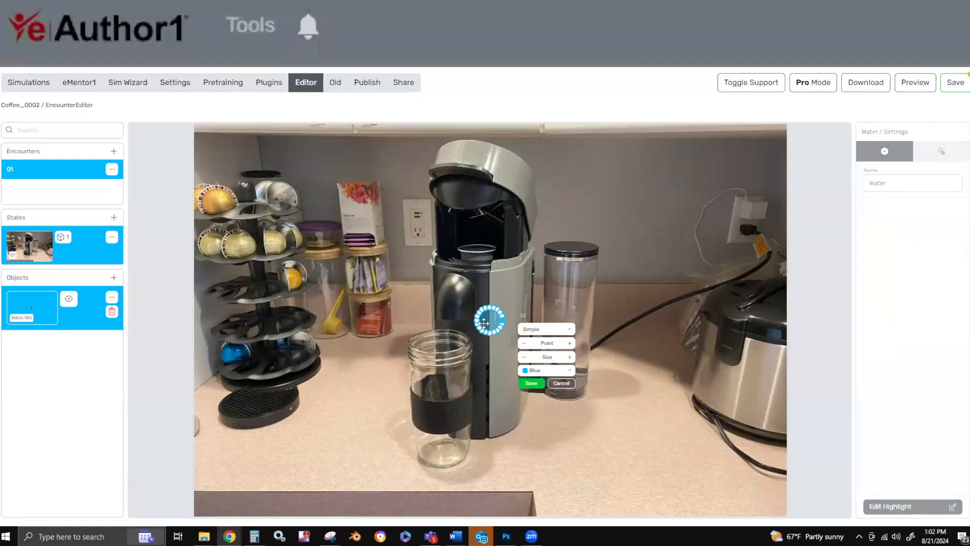
{"action": "left_click_drag", "start_coordinate": [483, 323], "coordinate": [564, 301]}
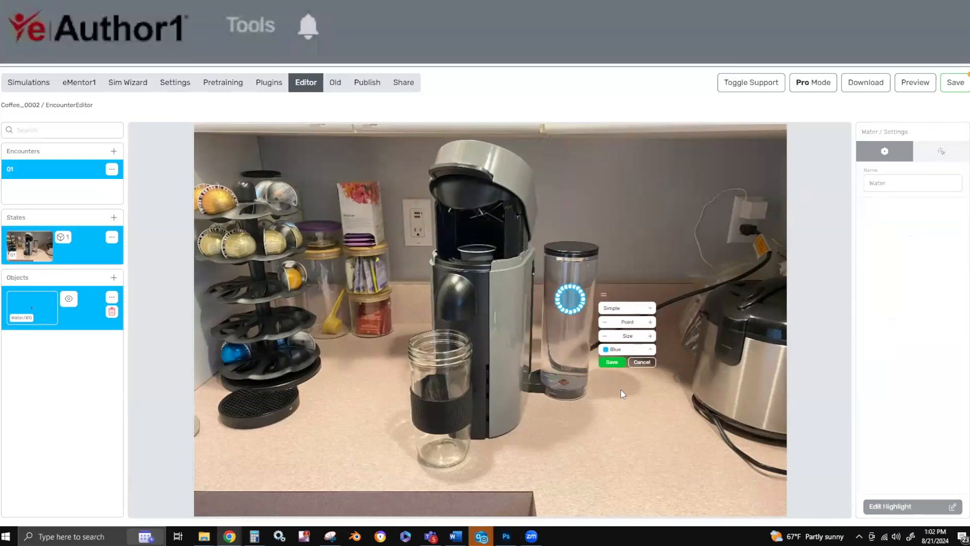
{"action": "left_click", "coordinate": [612, 362]}
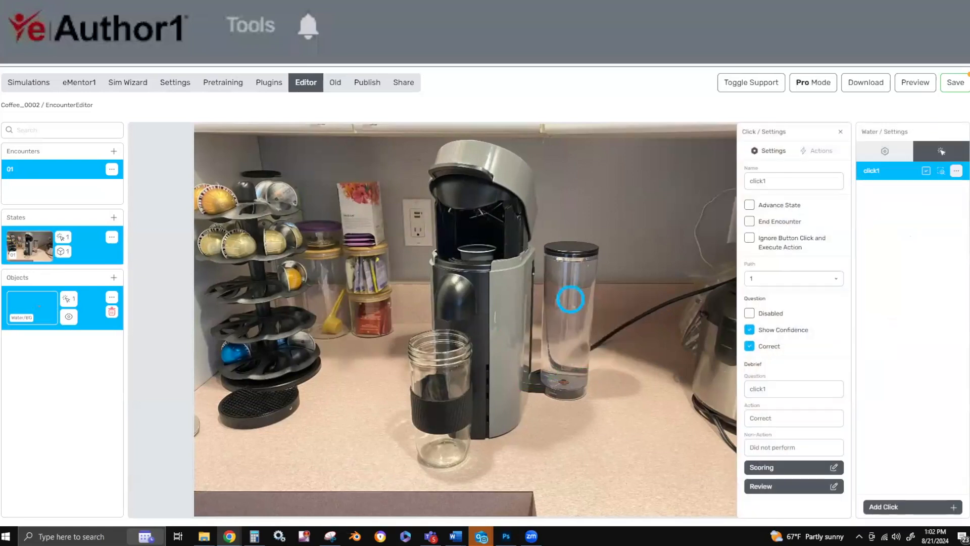
Name the Water click "Check the water", use the same text as its debrief question, and enable Advance State.
{"action": "left_click_drag", "start_coordinate": [768, 181], "coordinate": [708, 174]}
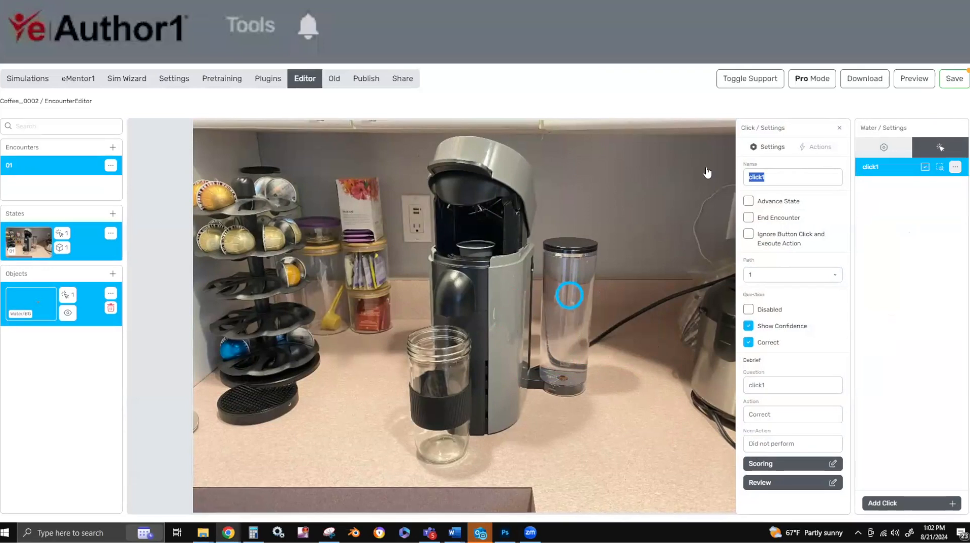
{"action": "type", "text": "Check the water"}
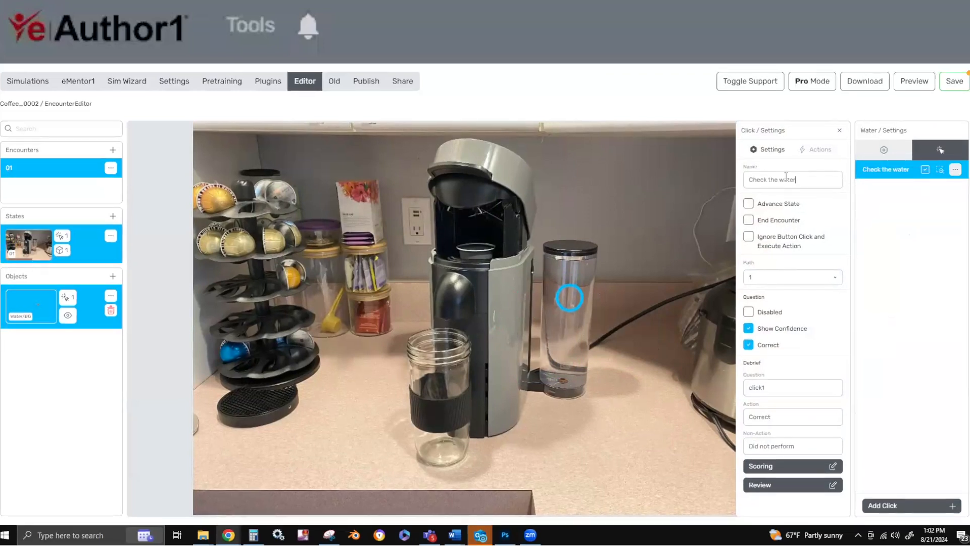
{"action": "left_click_drag", "start_coordinate": [777, 382], "coordinate": [728, 392]}
{"action": "type", "text": "Check the water"}
{"action": "left_click", "coordinate": [748, 204]}
Add "Always check to make sure you have enough water in the coffee maker." below Correct in the Water click's display tip.
{"action": "left_click", "coordinate": [803, 151]}
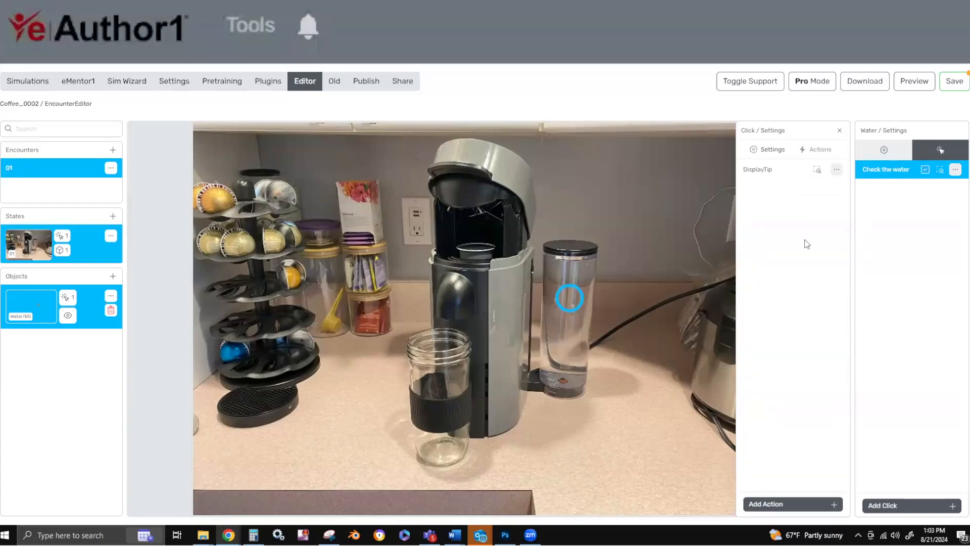
{"action": "left_click", "coordinate": [775, 173]}
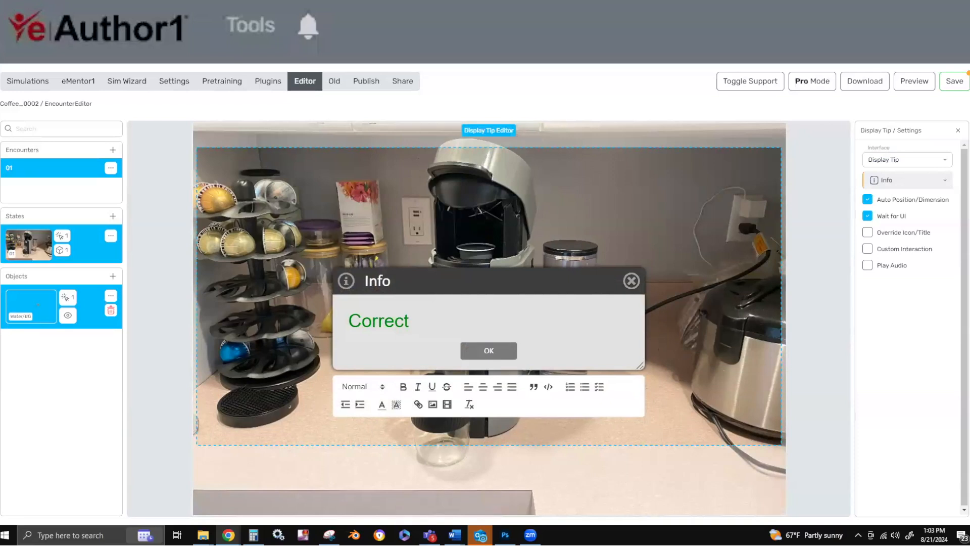
{"action": "left_click", "coordinate": [498, 311]}
{"action": "key", "text": "Return"}
{"action": "type", "text": "Always check to make sure you have enough water in the coffee maker."}
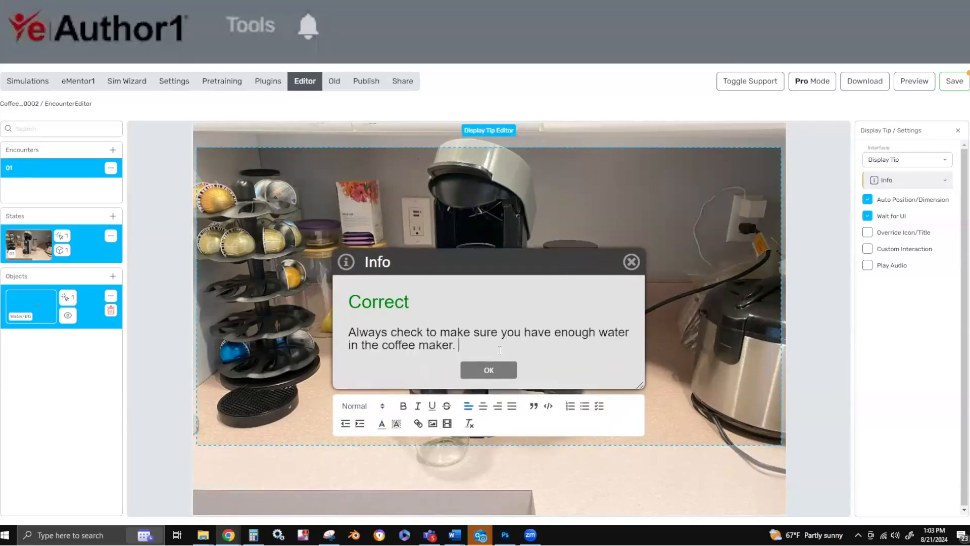
{"action": "left_click", "coordinate": [488, 372]}
{"action": "left_click", "coordinate": [488, 371]}
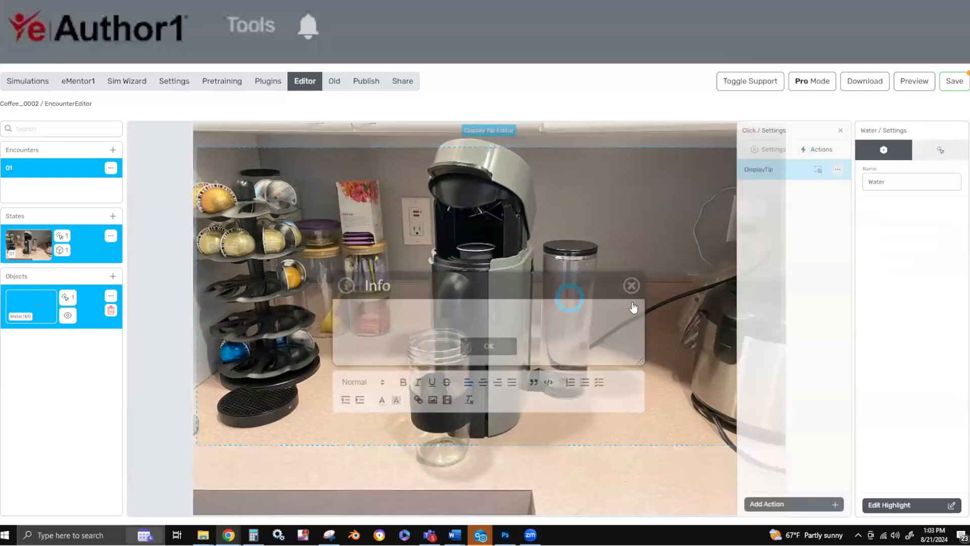
Create a second highlight object named Lid on state 01, place it on the coffee maker's open lid and save it.
{"action": "left_click", "coordinate": [28, 248]}
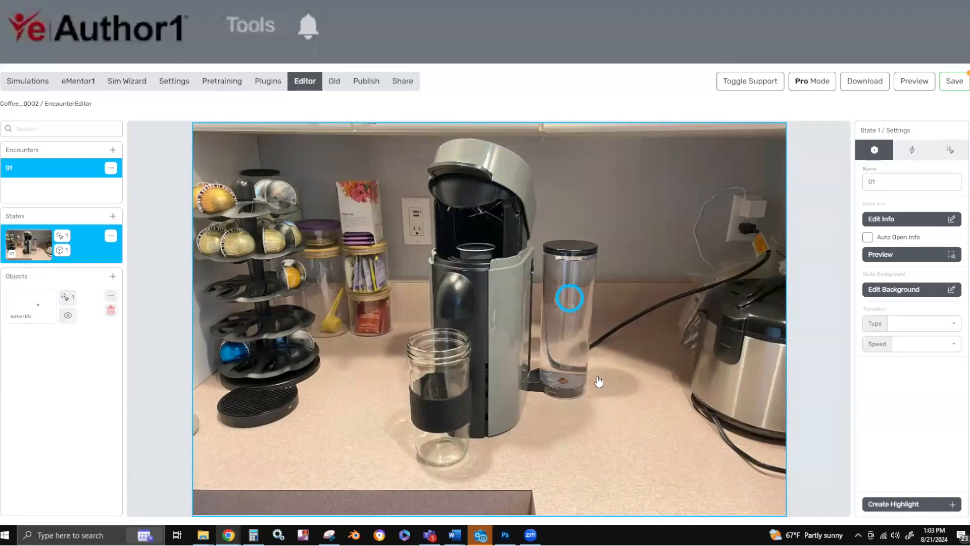
{"action": "left_click", "coordinate": [907, 504]}
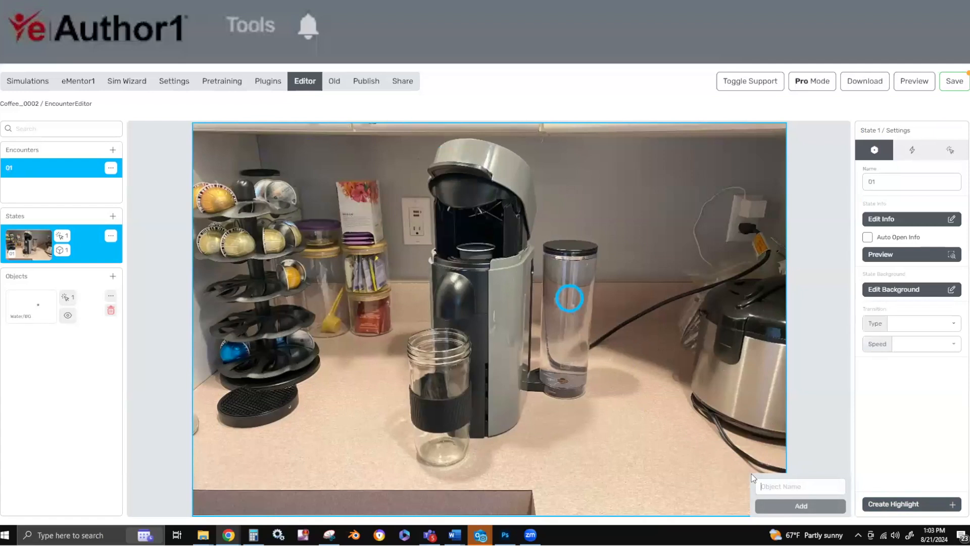
{"action": "type", "text": "Lid"}
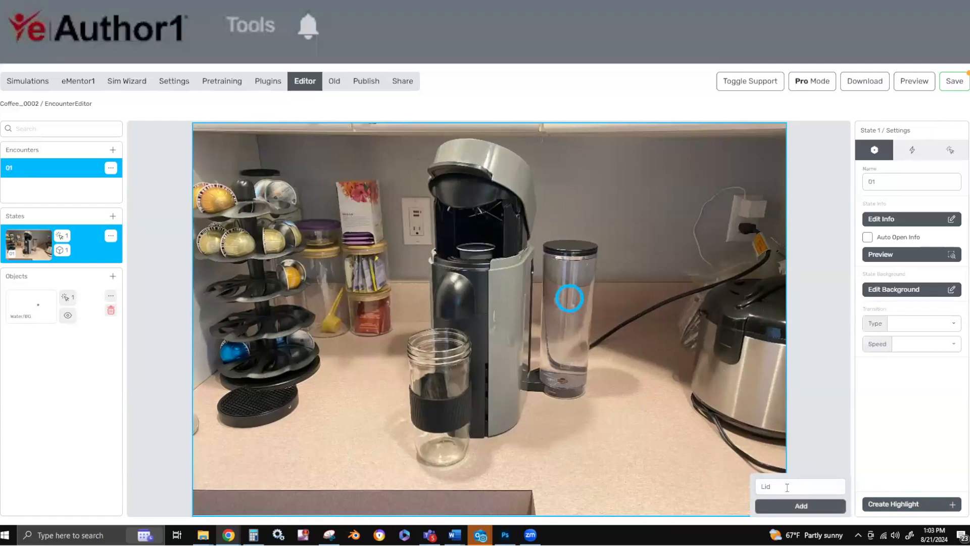
{"action": "left_click", "coordinate": [801, 506]}
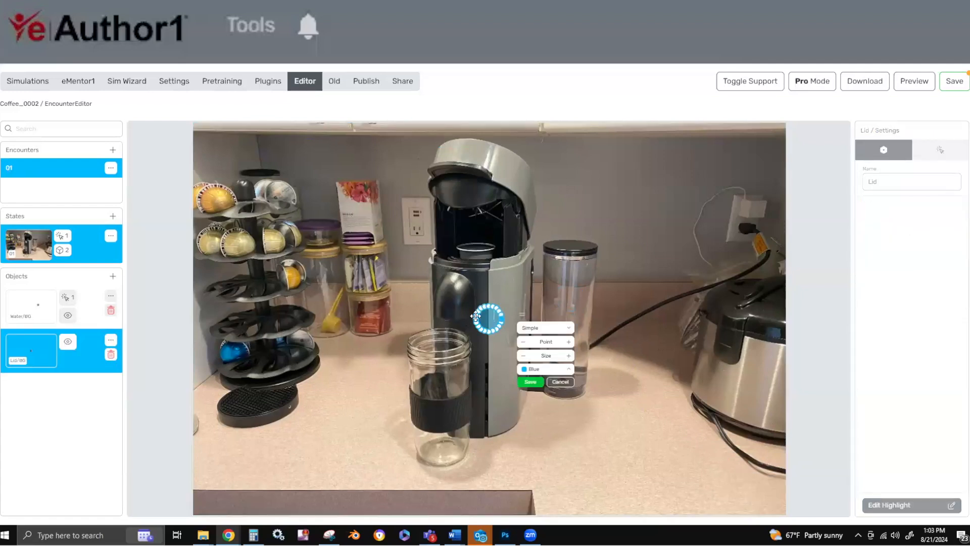
{"action": "left_click_drag", "start_coordinate": [476, 315], "coordinate": [462, 178]}
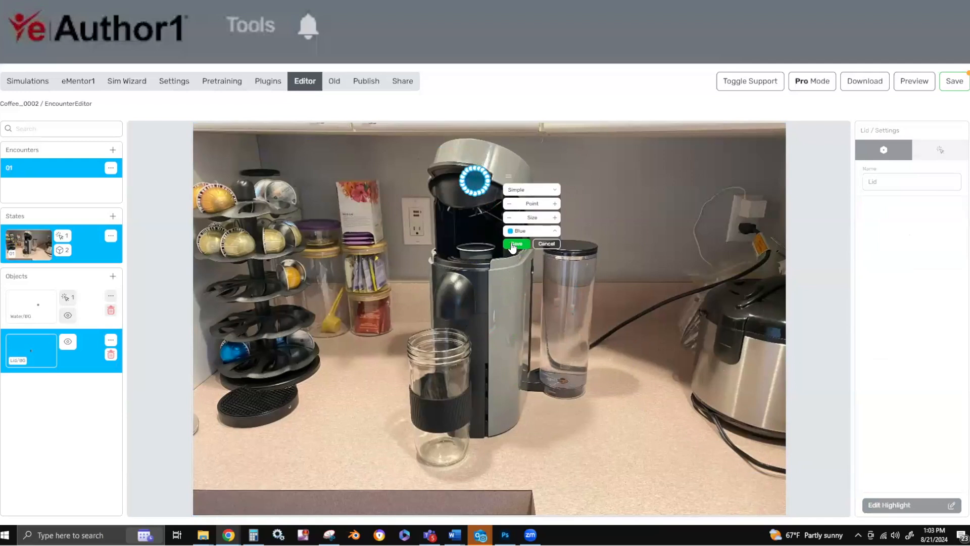
{"action": "left_click", "coordinate": [515, 244]}
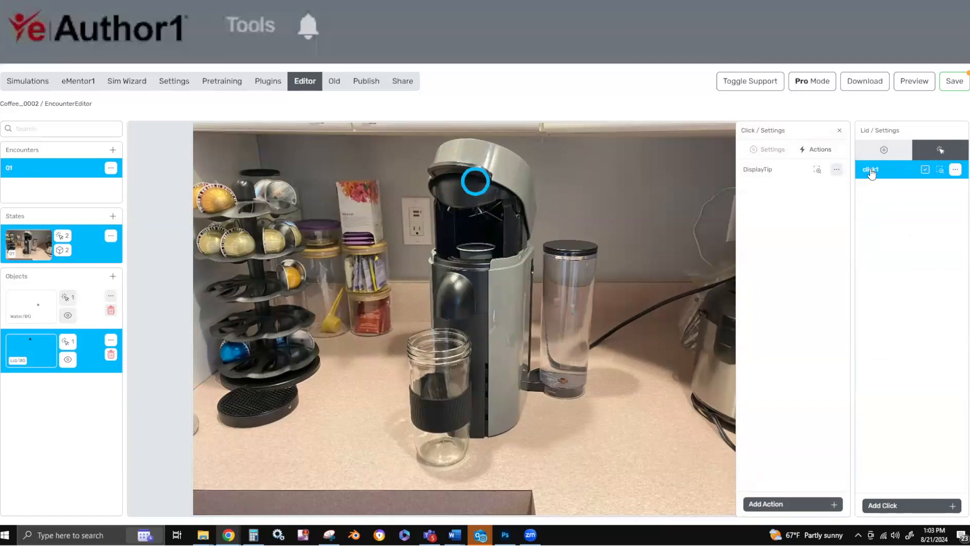
Set both the name and the debrief question of the Lid click to "Close the lid and start the machine".
{"action": "left_click", "coordinate": [772, 149]}
{"action": "key", "text": "ctrl+a"}
{"action": "type", "text": "Close the lid and start the machine"}
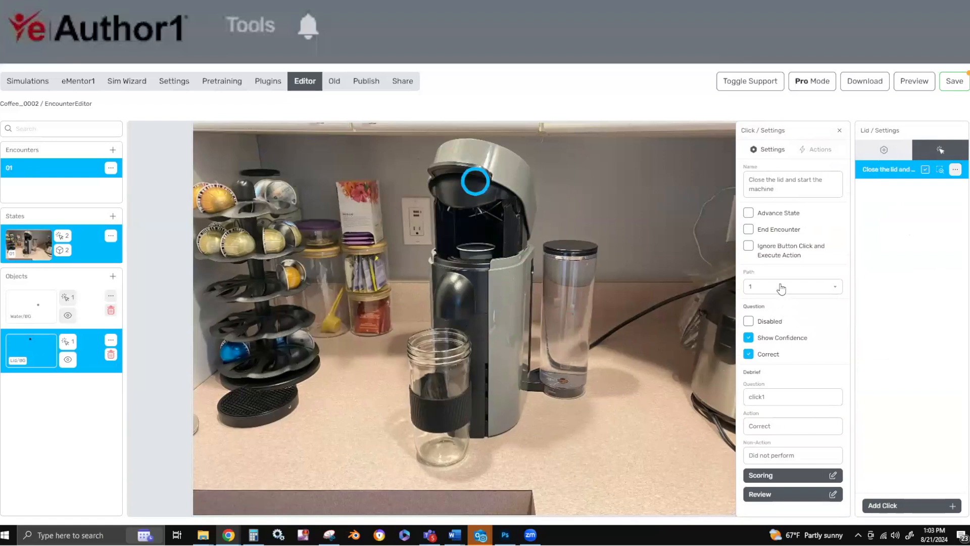
{"action": "left_click", "coordinate": [747, 396]}
{"action": "key", "text": "ctrl+a"}
{"action": "type", "text": "Close the lid and start the machine"}
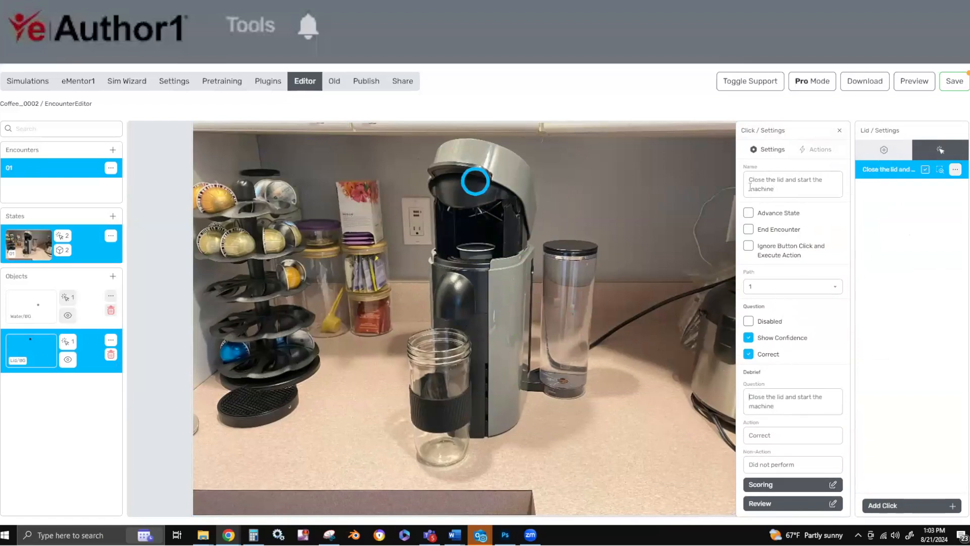
Check the Lid click's display tip, close it, and mark the click as not correct, accepting the feedback reset.
{"action": "left_click", "coordinate": [816, 149]}
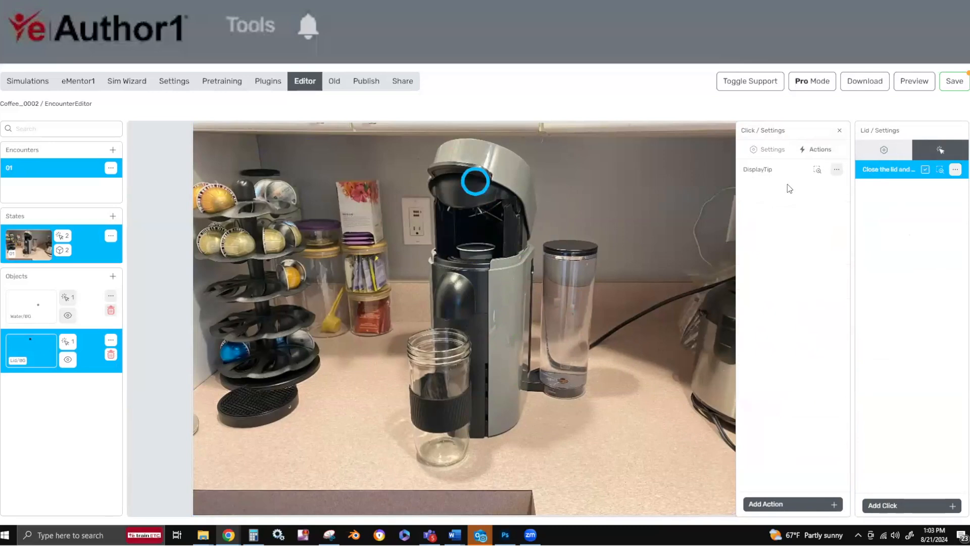
{"action": "left_click", "coordinate": [779, 169]}
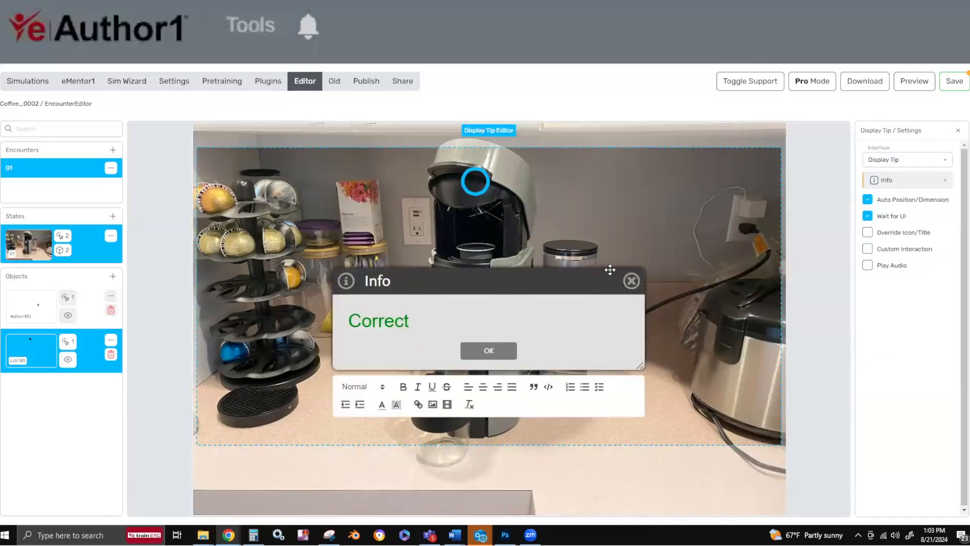
{"action": "left_click", "coordinate": [631, 281]}
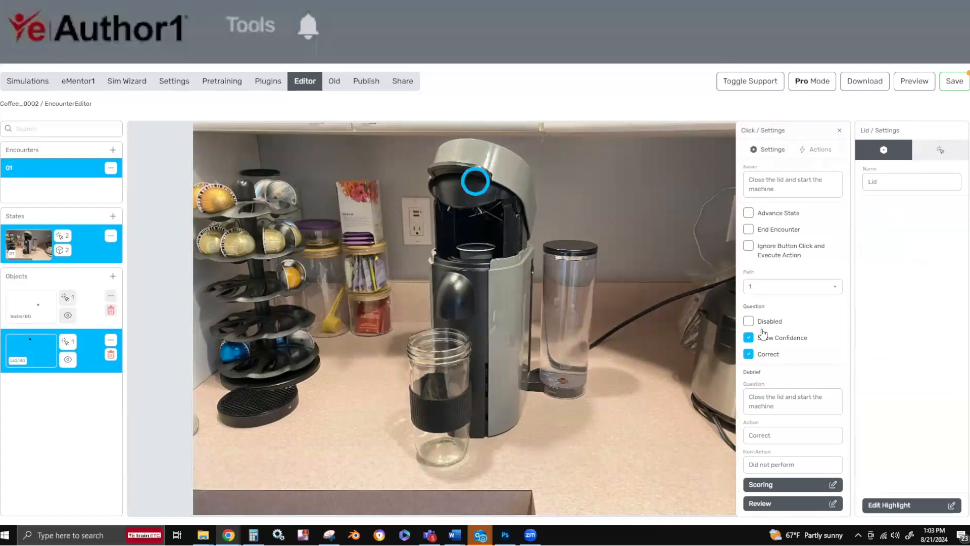
{"action": "left_click", "coordinate": [749, 354]}
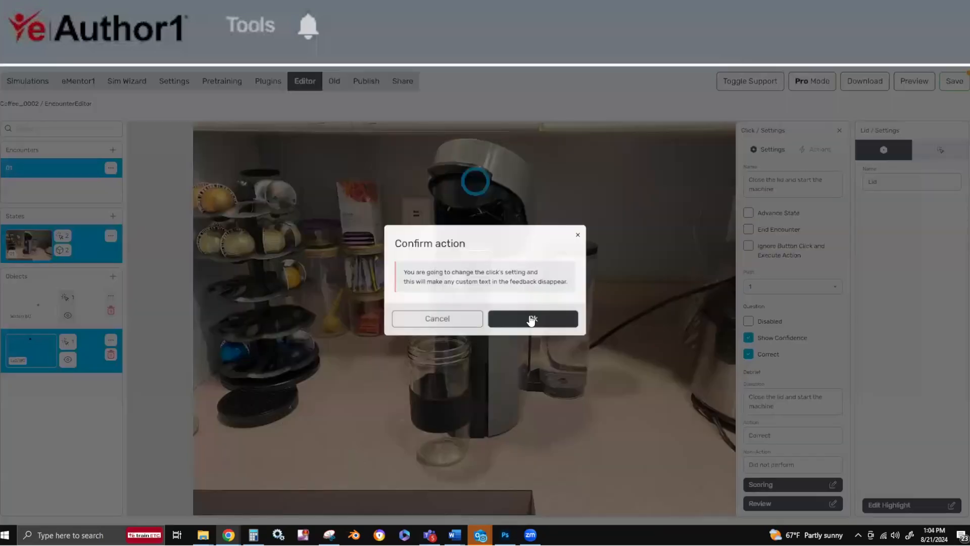
{"action": "left_click", "coordinate": [530, 320]}
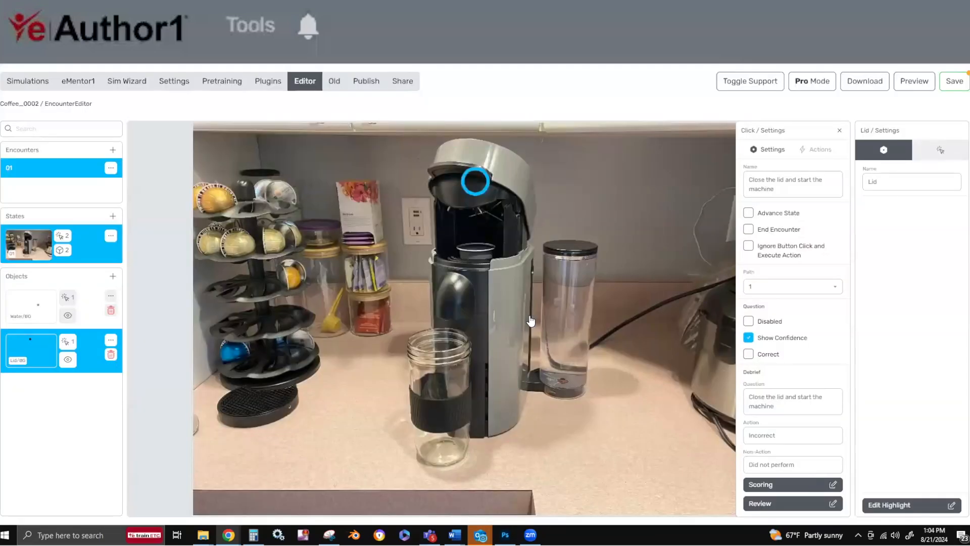
Open the Lid click's display tip, move it up to about X 270, Y 231, and enlarge it to about 624 by 293.
{"action": "left_click", "coordinate": [815, 150]}
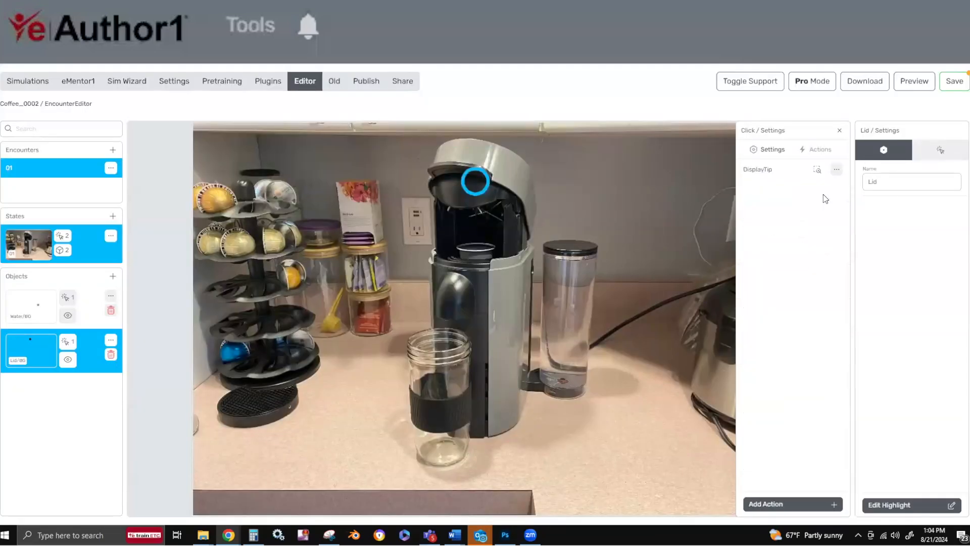
{"action": "left_click", "coordinate": [765, 172]}
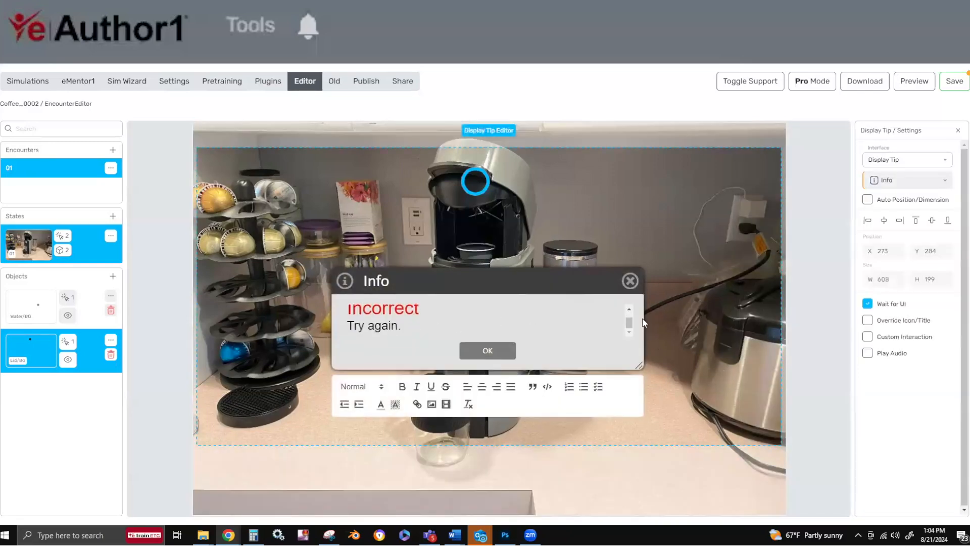
{"action": "left_click_drag", "start_coordinate": [581, 279], "coordinate": [580, 252]}
{"action": "left_click_drag", "start_coordinate": [637, 338], "coordinate": [645, 386]}
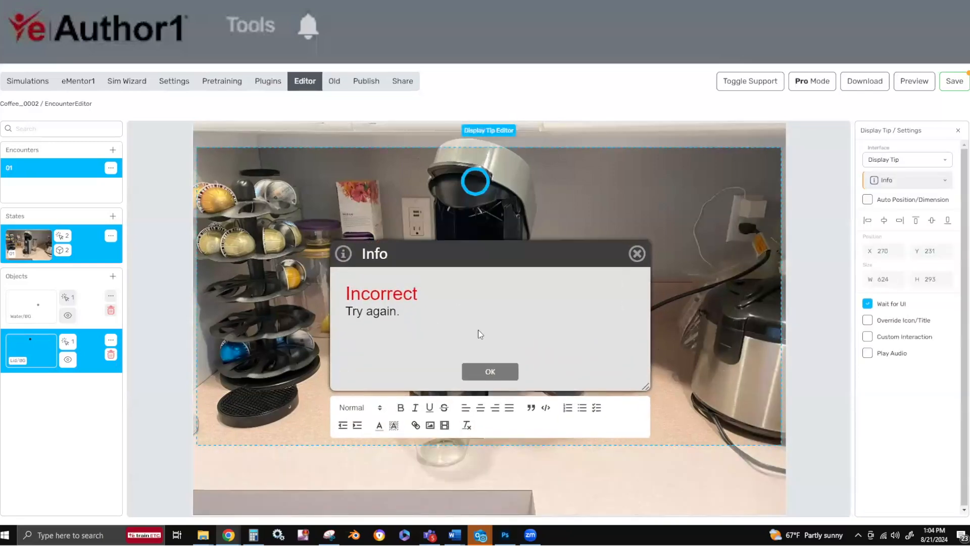
Replace the text below Incorrect with "Not yet. You need to load the pod first. Try again." and close the tip.
{"action": "left_click_drag", "start_coordinate": [478, 329], "coordinate": [302, 323]}
{"action": "key", "text": "BackSpace"}
{"action": "type", "text": "Close the lid and start the machine"}
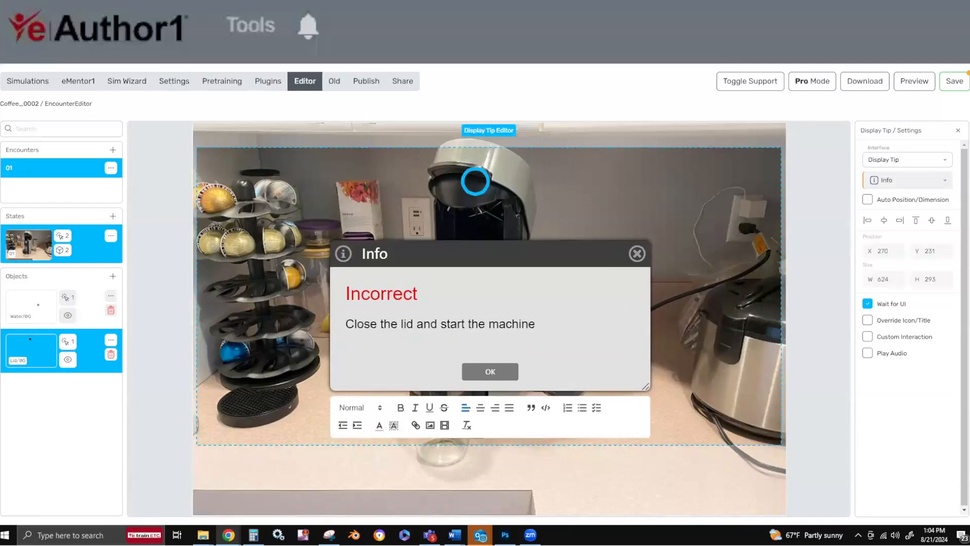
{"action": "left_click_drag", "start_coordinate": [557, 328], "coordinate": [322, 313]}
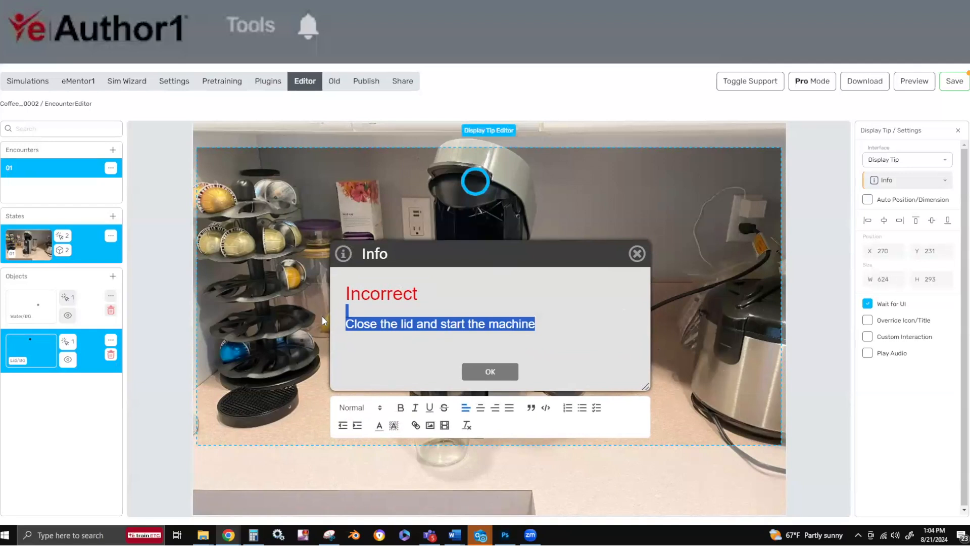
{"action": "type", "text": "Not yet. You need to load the pod first. Try again."}
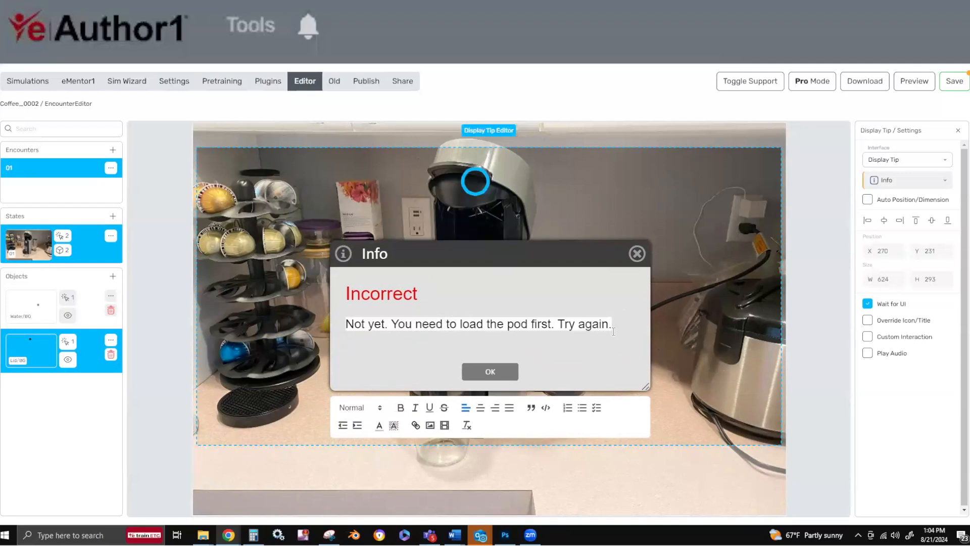
{"action": "left_click_drag", "start_coordinate": [613, 331], "coordinate": [257, 330]}
{"action": "type", "text": "Not yet. You need to load the pod first. Try again."}
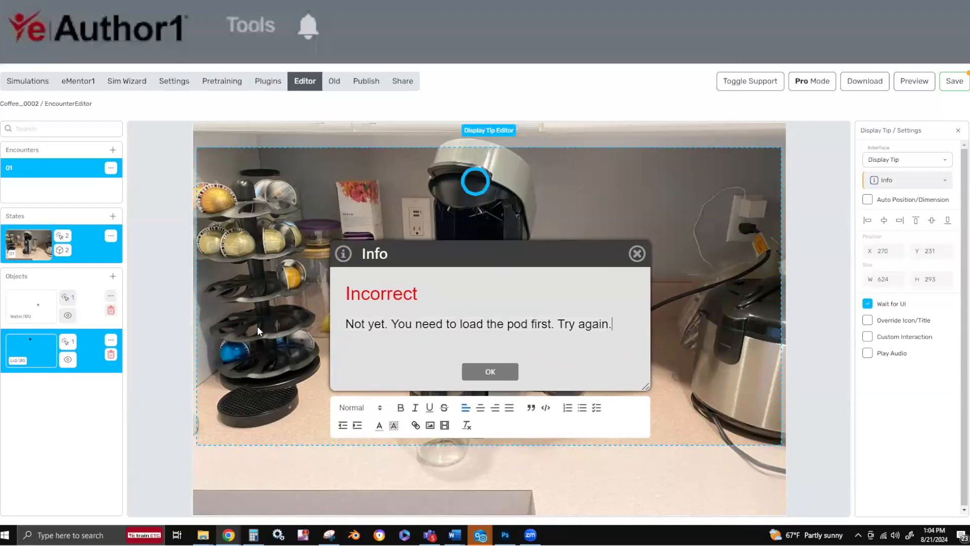
{"action": "left_click", "coordinate": [506, 372]}
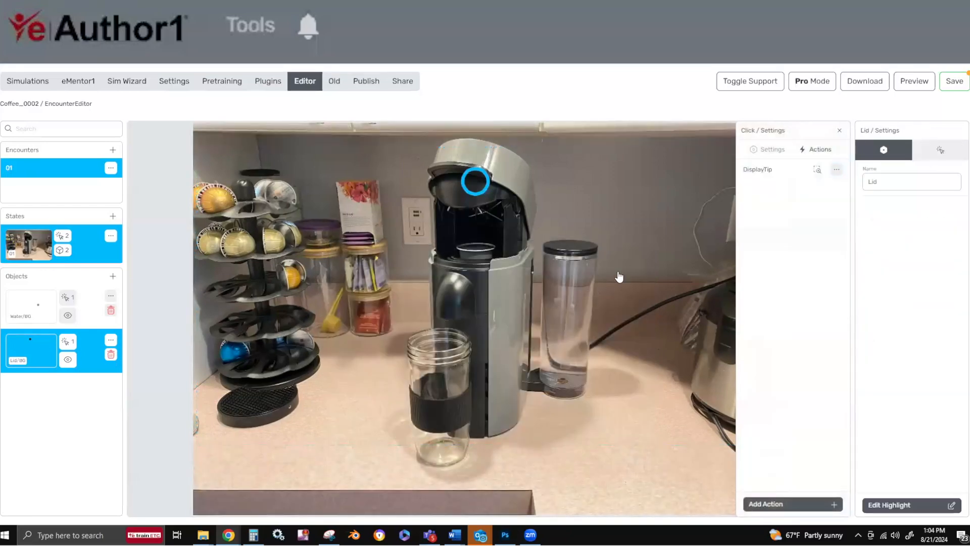
Add a Display Tip action to state 01 with the text "Let's create the "perfect" cup of coffee.".
{"action": "left_click", "coordinate": [27, 251]}
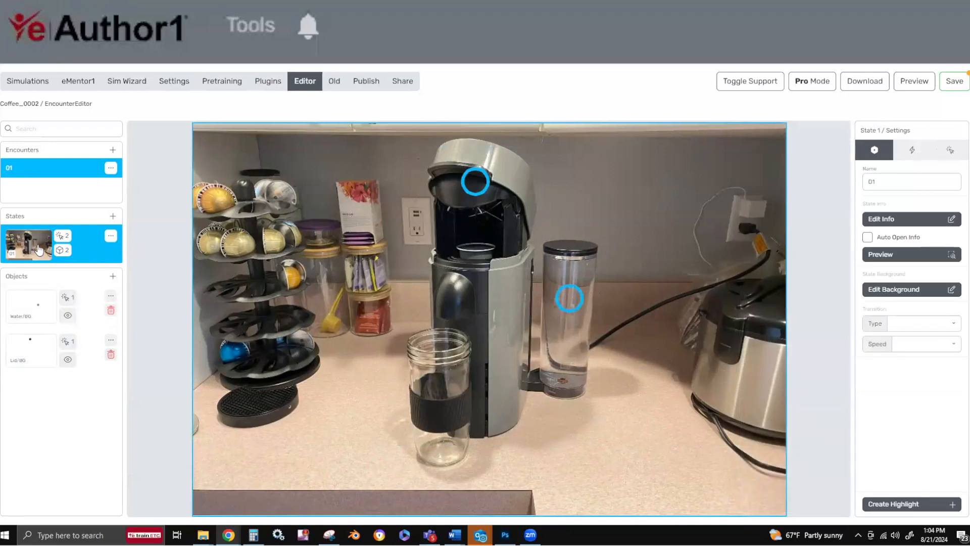
{"action": "left_click", "coordinate": [912, 150]}
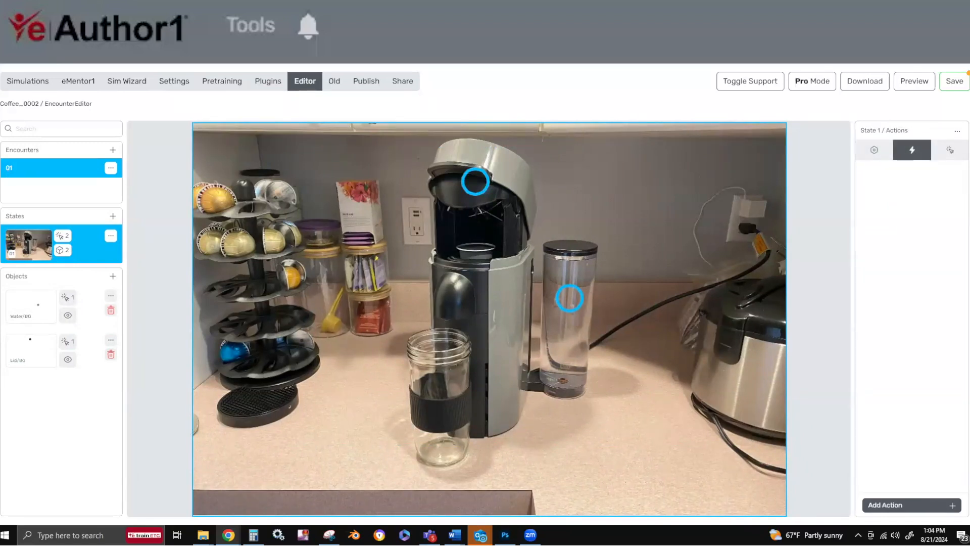
{"action": "left_click", "coordinate": [898, 506]}
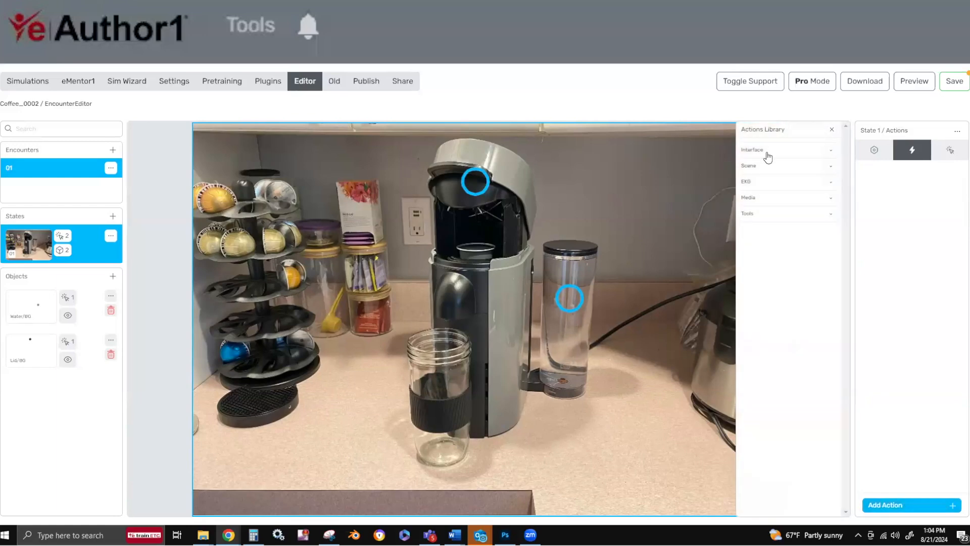
{"action": "left_click", "coordinate": [768, 157]}
{"action": "left_click", "coordinate": [761, 173]}
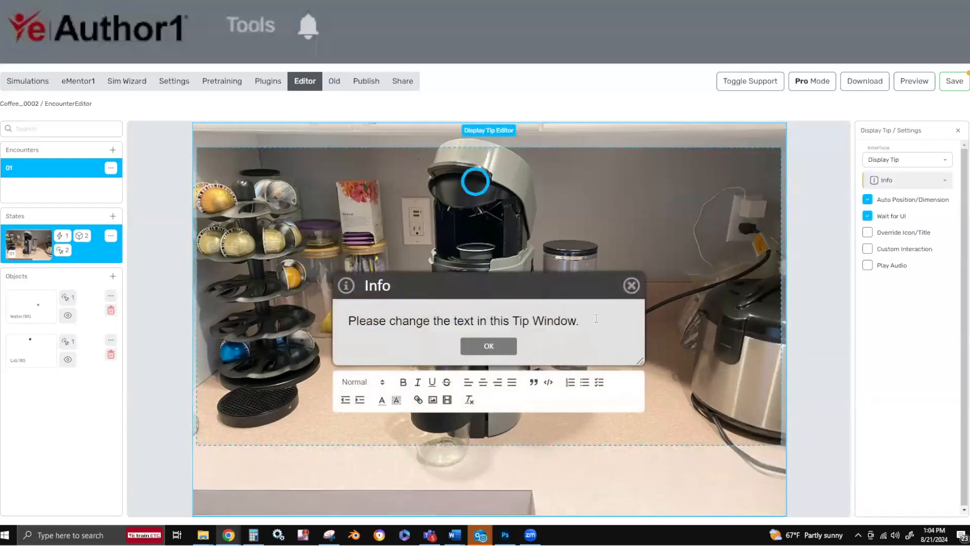
{"action": "left_click_drag", "start_coordinate": [596, 318], "coordinate": [240, 321]}
{"action": "type", "text": "Let's create the \"perfect\" cup of coffee."}
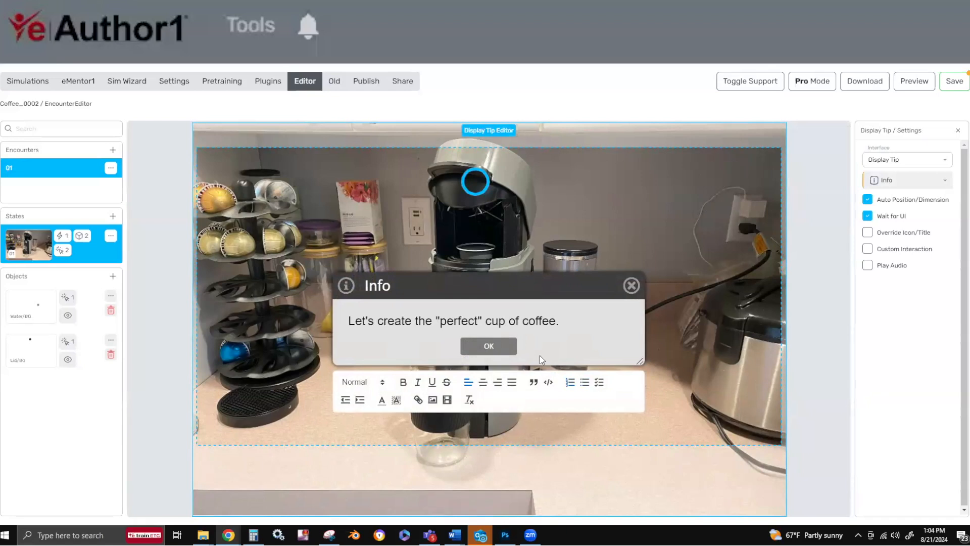
Center the tip's text, move the tip window up to about X 263, Y 176, and close the tip.
{"action": "left_click_drag", "start_coordinate": [561, 320], "coordinate": [264, 322]}
{"action": "left_click", "coordinate": [482, 382]}
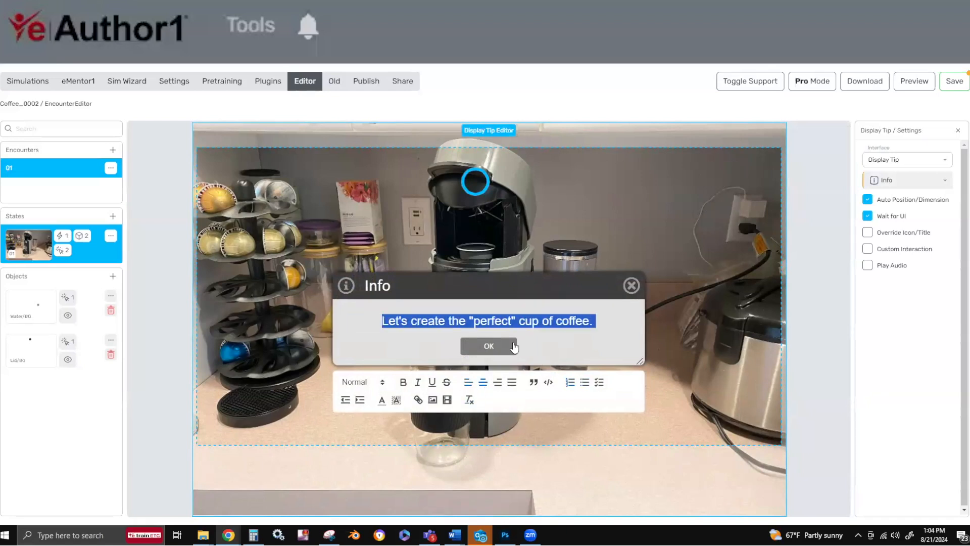
{"action": "left_click_drag", "start_coordinate": [506, 288], "coordinate": [500, 228]}
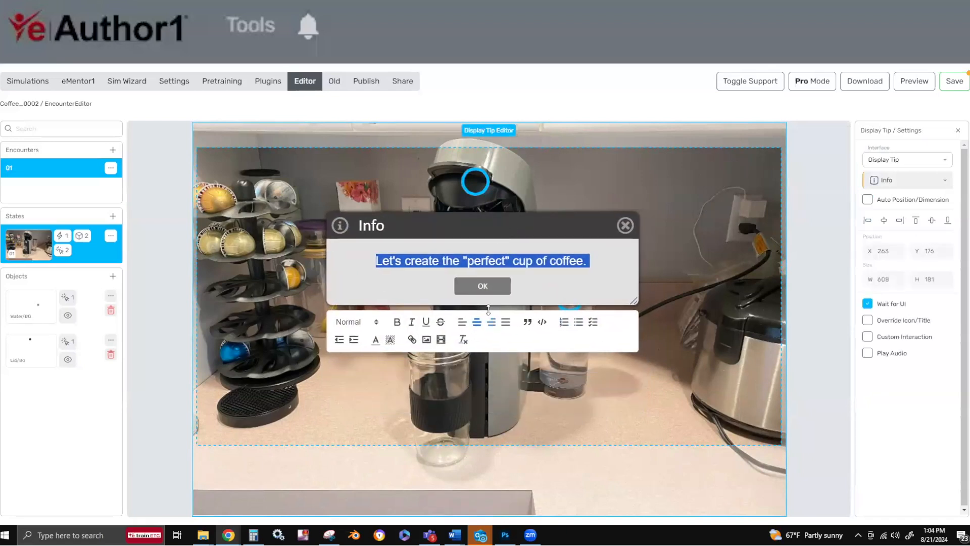
{"action": "left_click", "coordinate": [483, 285]}
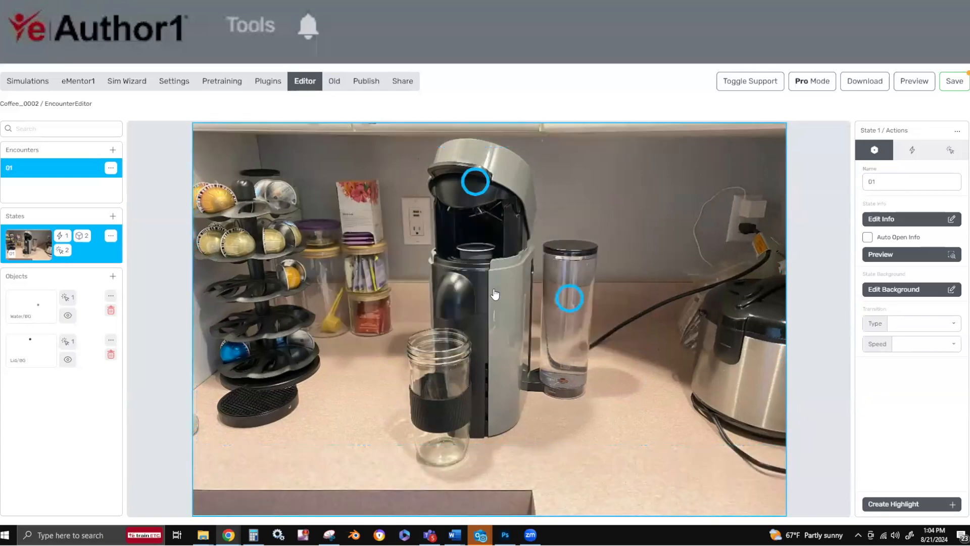
Duplicate state 01 with its objects.
{"action": "left_click", "coordinate": [110, 236]}
{"action": "left_click", "coordinate": [131, 256]}
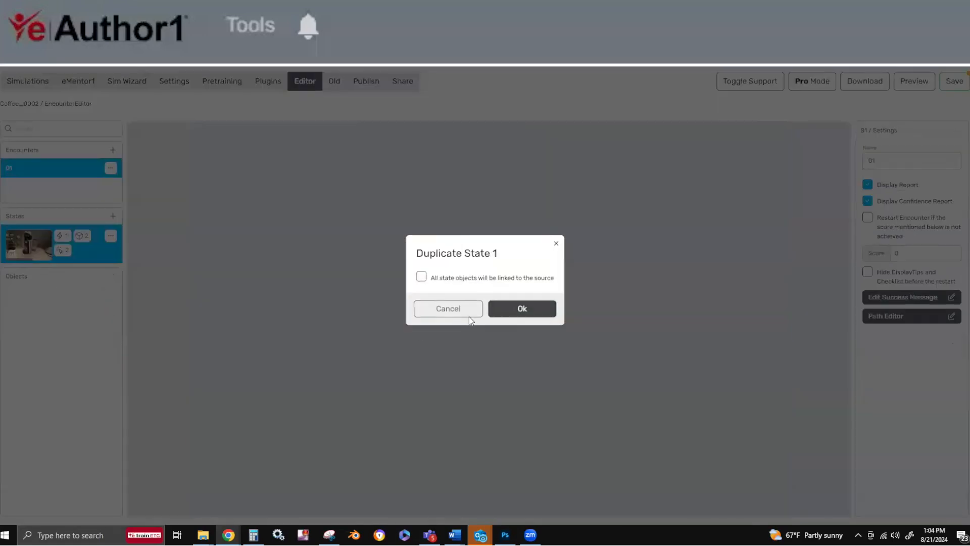
{"action": "left_click", "coordinate": [468, 313]}
Delete the DisplayTip action from state 02 and confirm the deletion.
{"action": "left_click", "coordinate": [56, 283]}
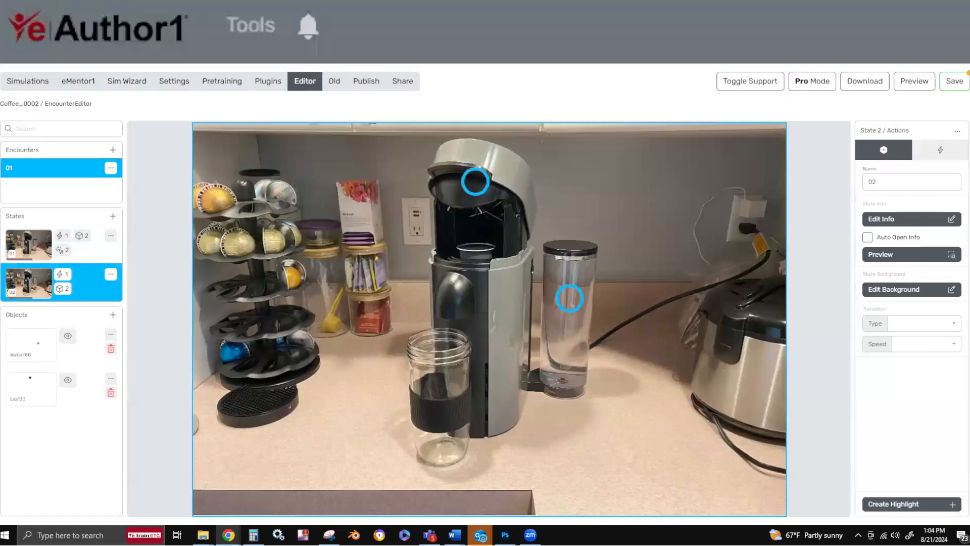
{"action": "left_click", "coordinate": [940, 149]}
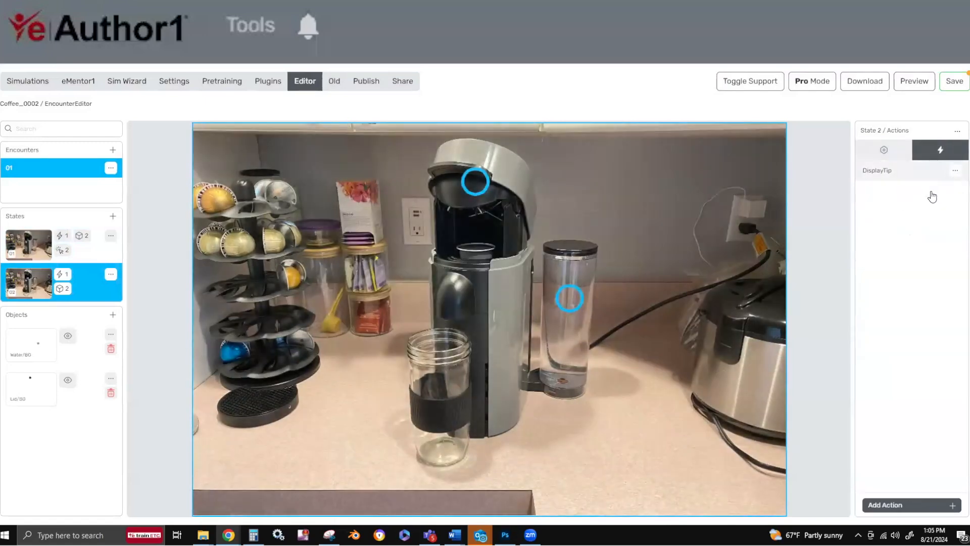
{"action": "left_click", "coordinate": [955, 170]}
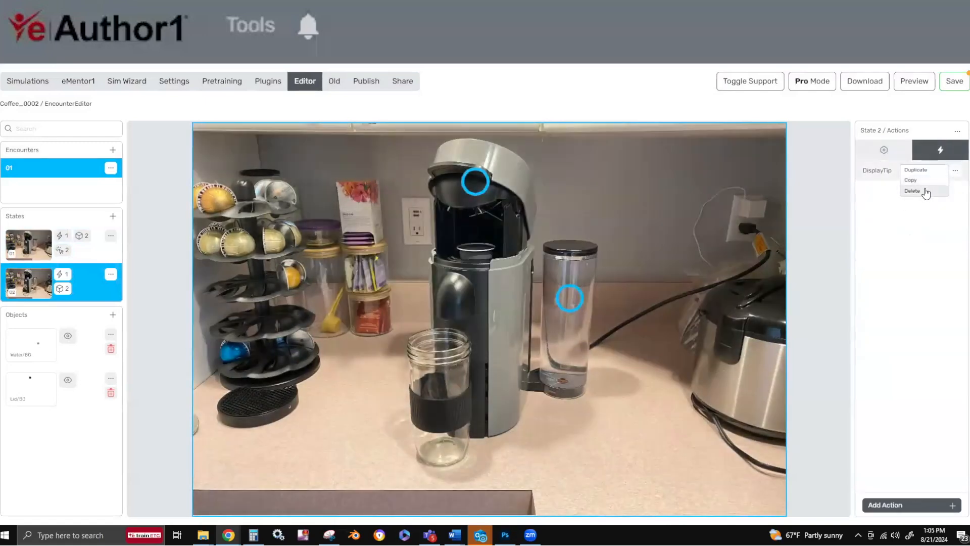
{"action": "left_click", "coordinate": [911, 191]}
{"action": "left_click", "coordinate": [515, 314]}
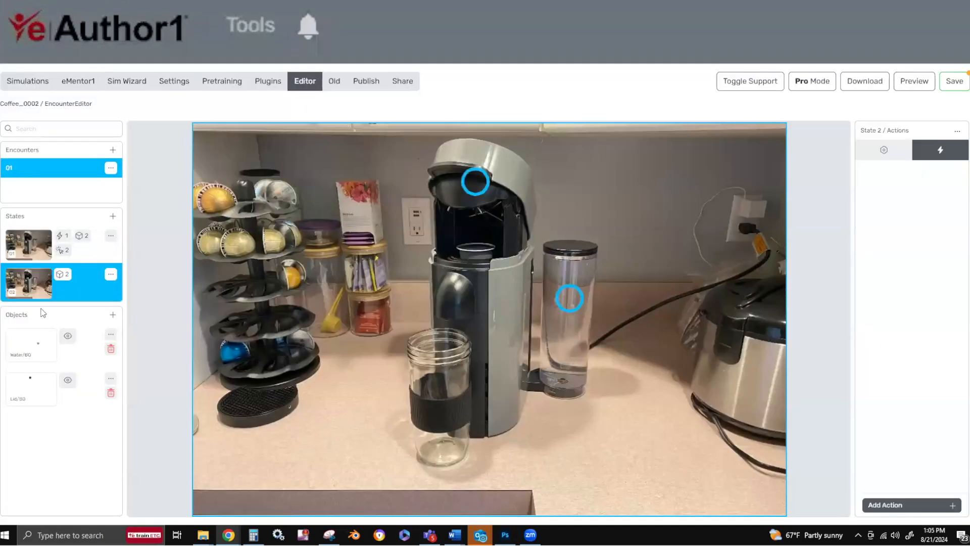
Delete the Lid object from state 02 and confirm the deletion.
{"action": "left_click", "coordinate": [38, 355]}
{"action": "left_click", "coordinate": [33, 392]}
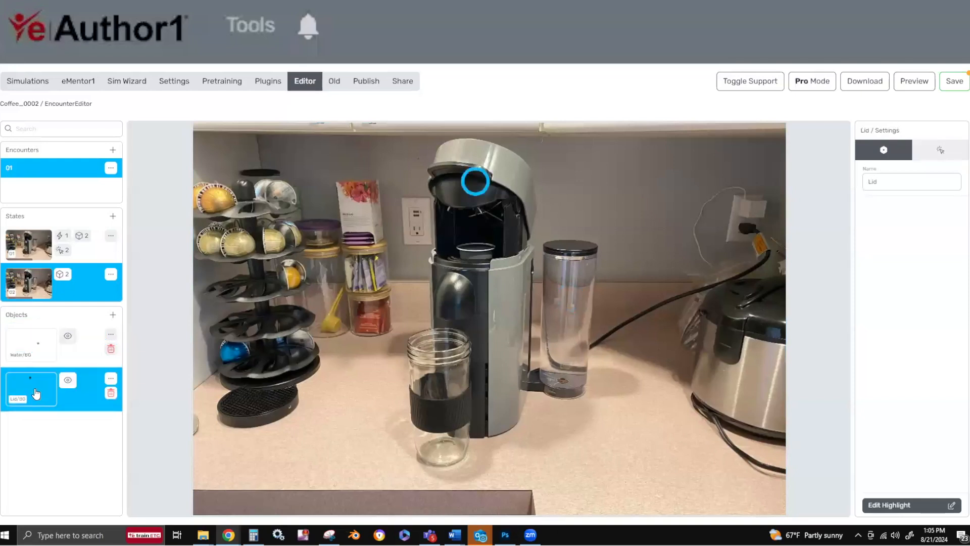
{"action": "left_click", "coordinate": [29, 355]}
{"action": "left_click", "coordinate": [36, 389]}
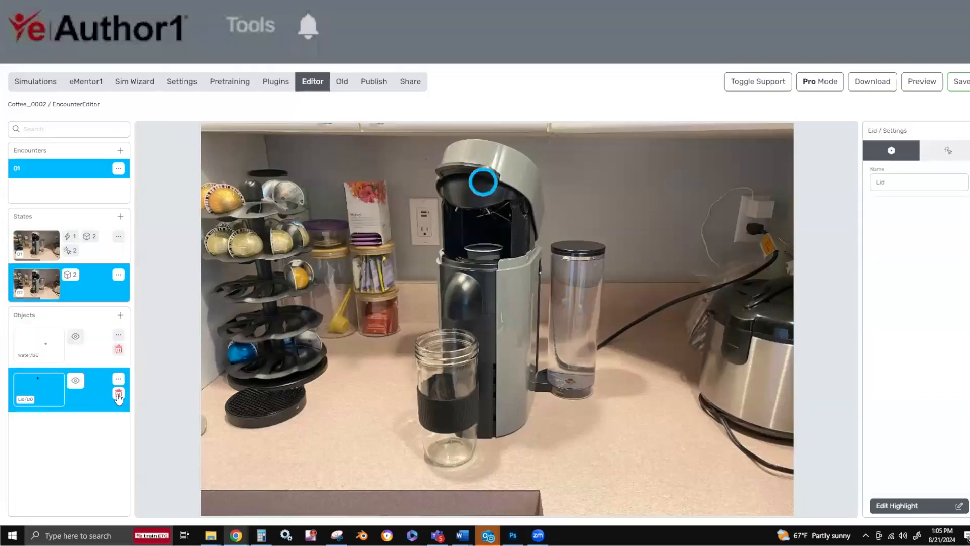
{"action": "left_click", "coordinate": [118, 394]}
{"action": "left_click", "coordinate": [100, 395]}
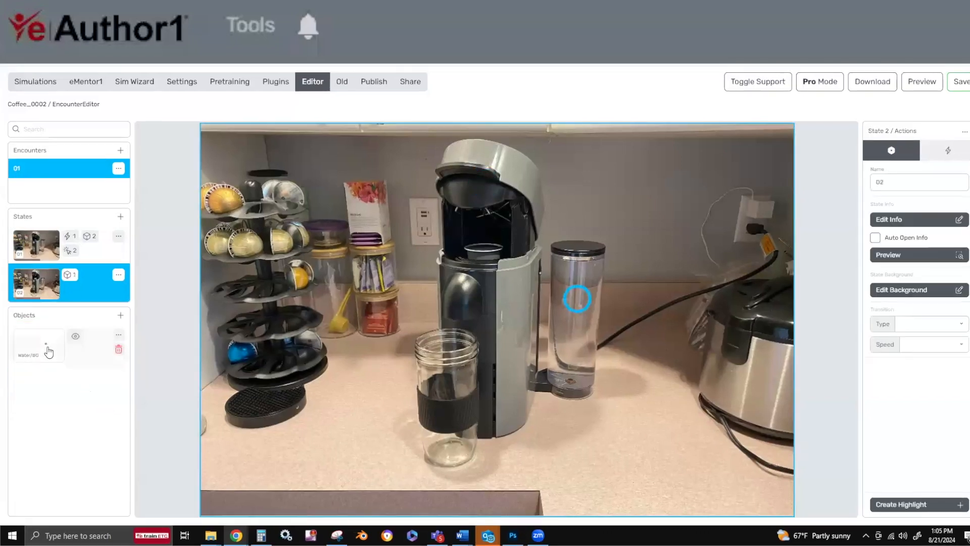
Move state 02's Water highlight from the water tank onto the upper tiers of the pod rack and save it.
{"action": "left_click", "coordinate": [47, 351]}
{"action": "left_click", "coordinate": [910, 506]}
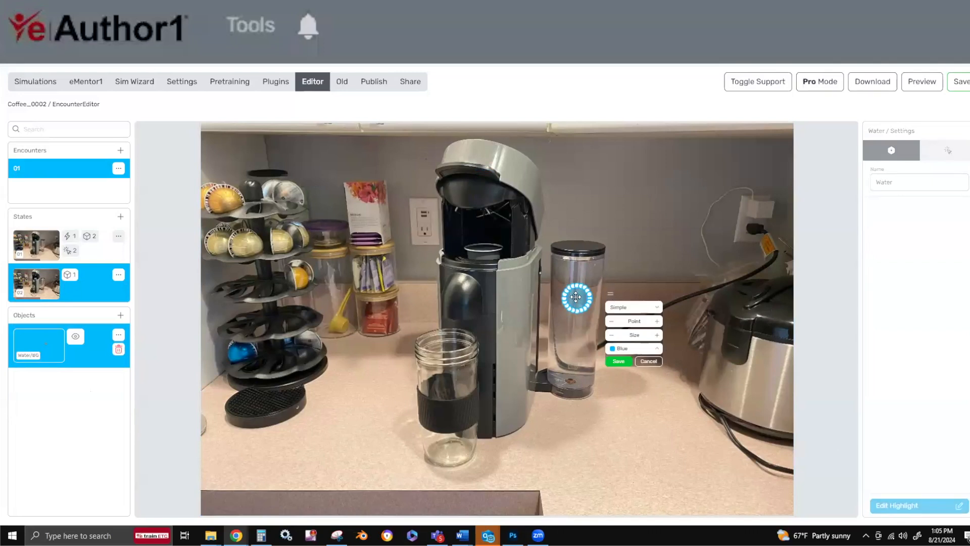
{"action": "left_click_drag", "start_coordinate": [576, 298], "coordinate": [253, 224]}
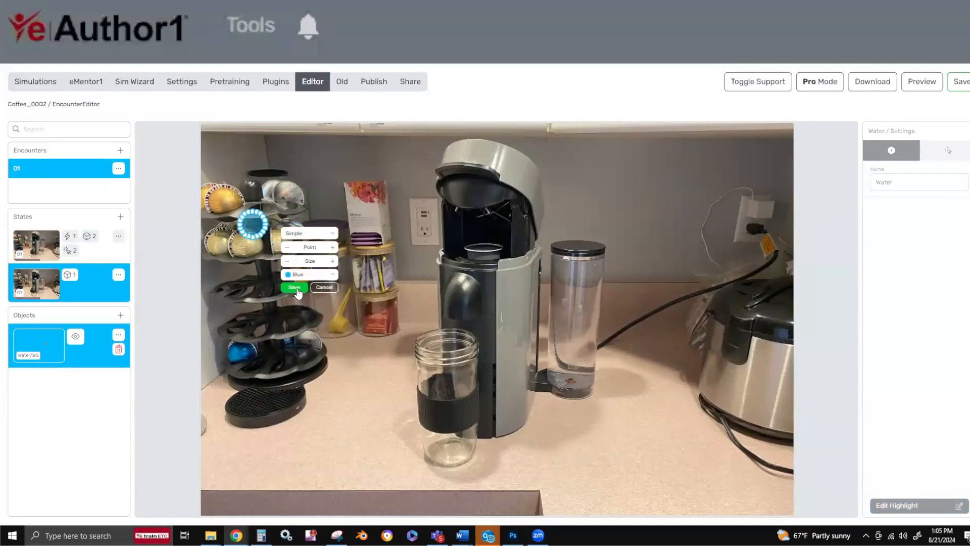
{"action": "left_click", "coordinate": [294, 287]}
Rename the Water object in state 02 as "Pods".
{"action": "left_click", "coordinate": [901, 158]}
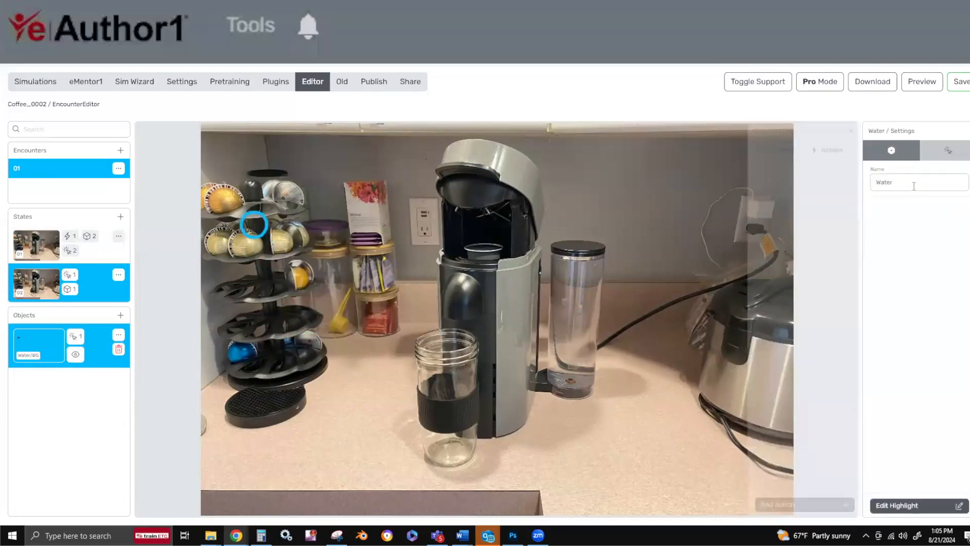
{"action": "left_click_drag", "start_coordinate": [914, 187], "coordinate": [837, 172]}
{"action": "type", "text": "Pods"}
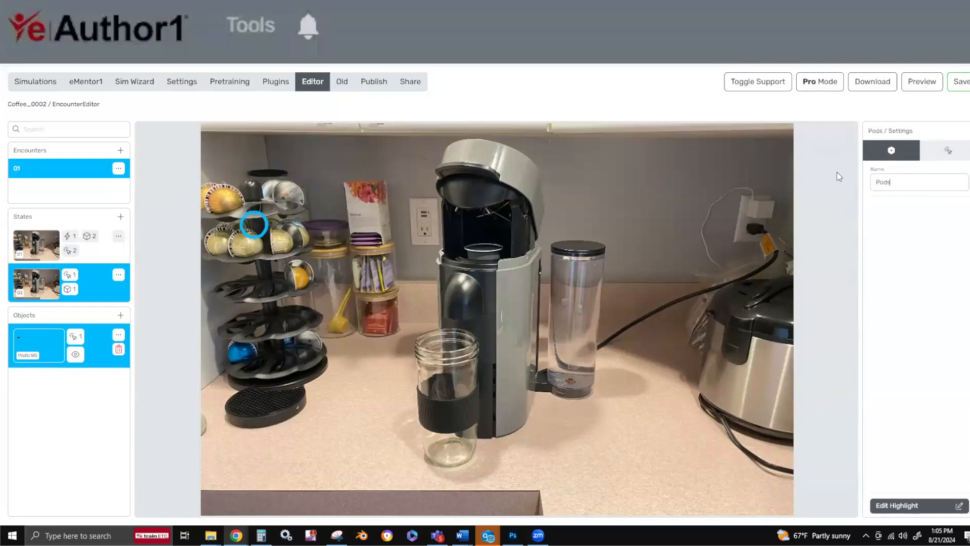
Set both the name and the debrief question of the Pods click to "Select pod" and enable Advance State.
{"action": "left_click", "coordinate": [948, 150]}
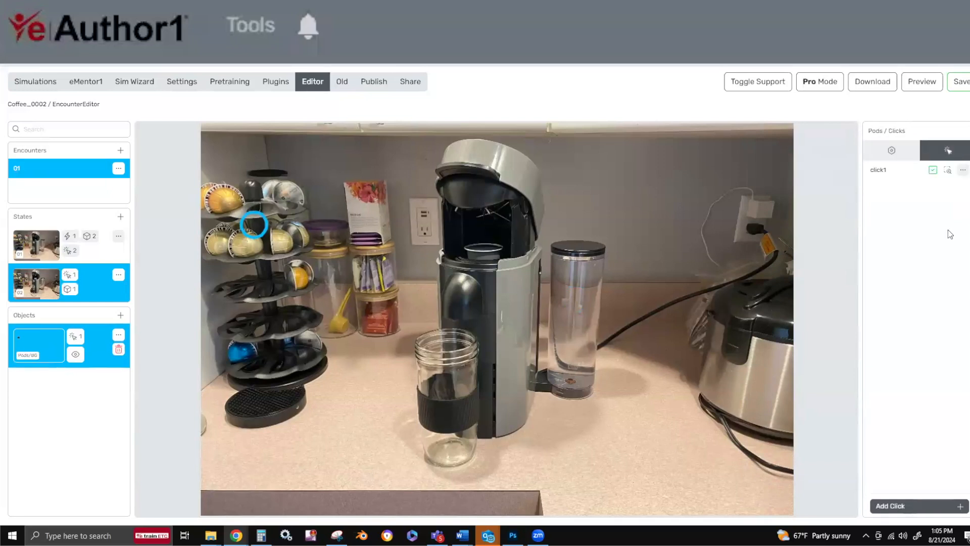
{"action": "left_click", "coordinate": [878, 170]}
{"action": "left_click", "coordinate": [779, 150]}
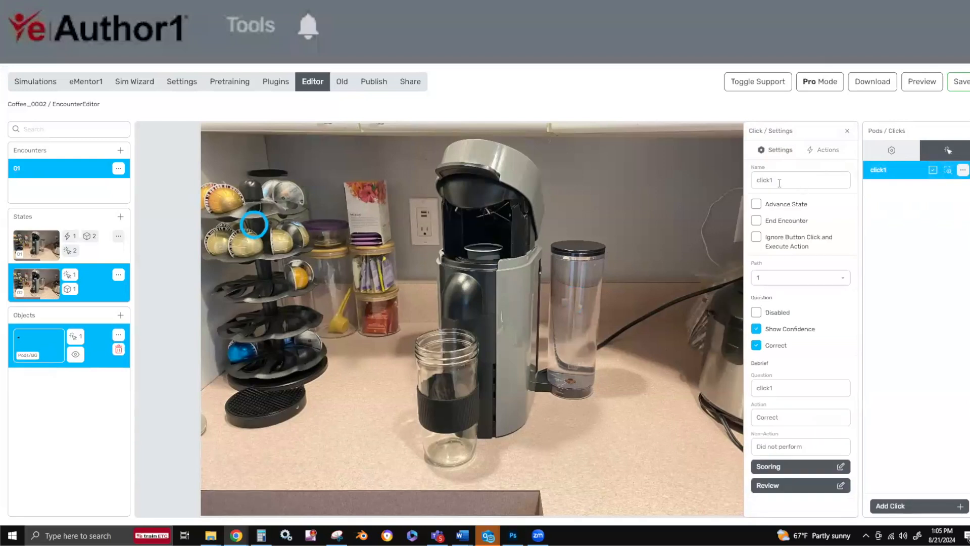
{"action": "type", "text": "Select pod"}
{"action": "left_click", "coordinate": [788, 394]}
{"action": "type", "text": "Select pod"}
{"action": "left_click", "coordinate": [755, 205]}
Add "Now load the pod into the machine." below Correct in the Select pod click's display tip and close the tip.
{"action": "left_click", "coordinate": [828, 150]}
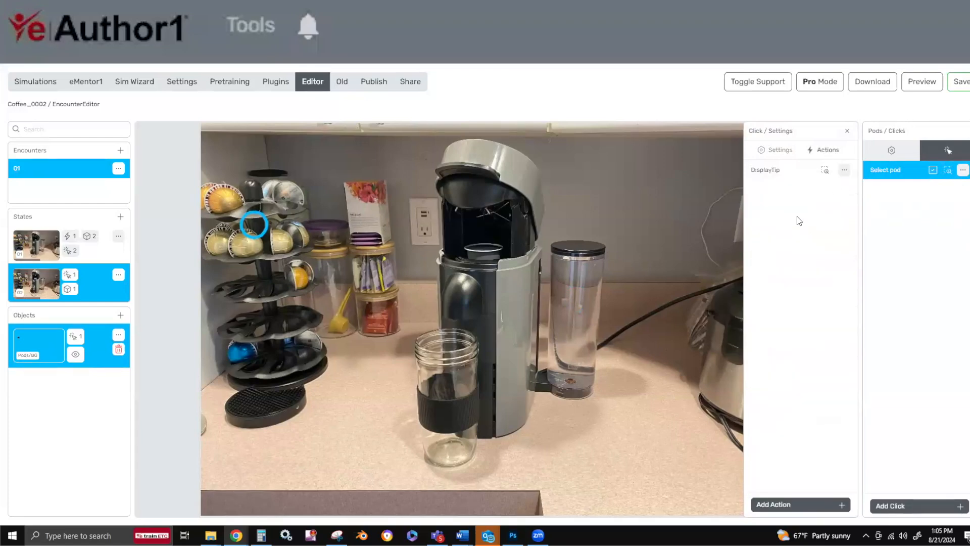
{"action": "left_click", "coordinate": [777, 170]}
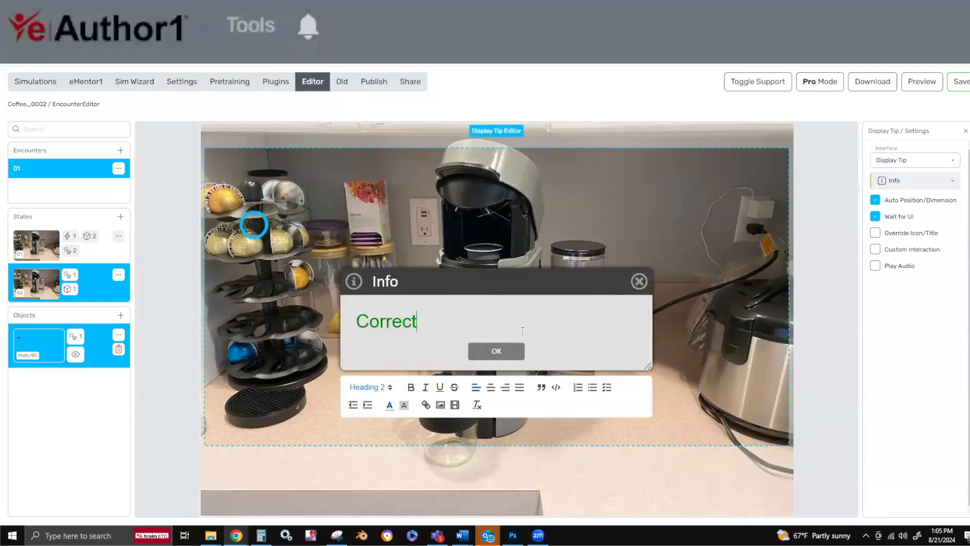
{"action": "left_click", "coordinate": [523, 331]}
{"action": "type", "text": "Now load the pod into the machine."}
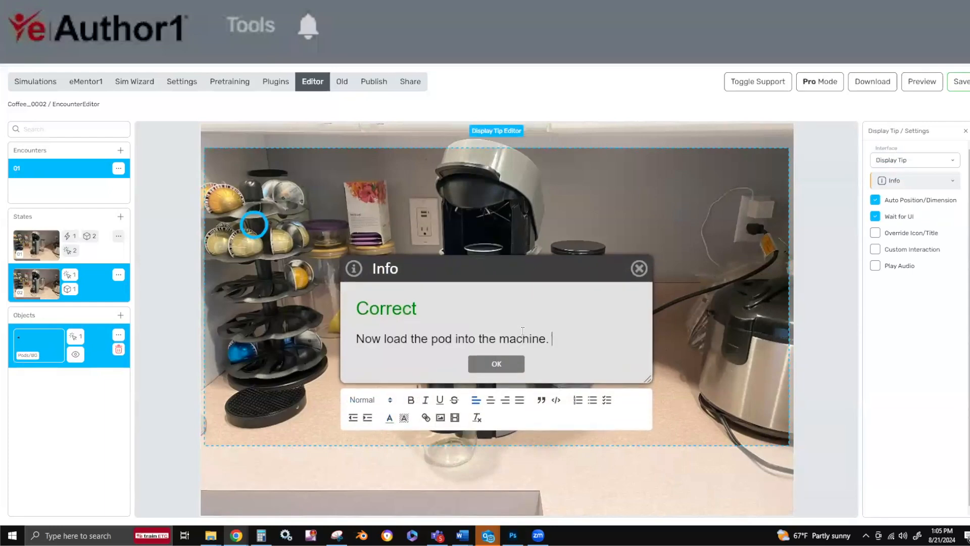
{"action": "left_click", "coordinate": [510, 359]}
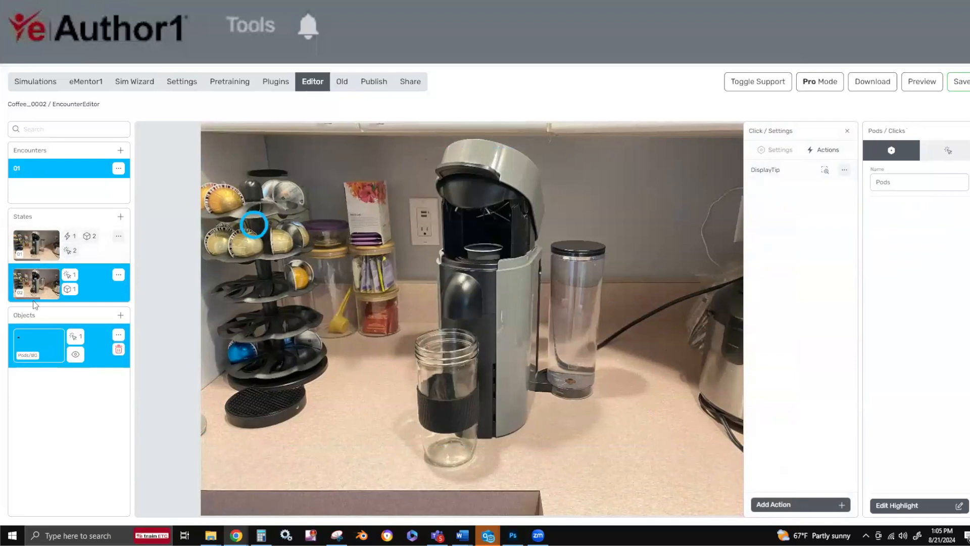
Duplicate state 02 with its object.
{"action": "left_click", "coordinate": [119, 275]}
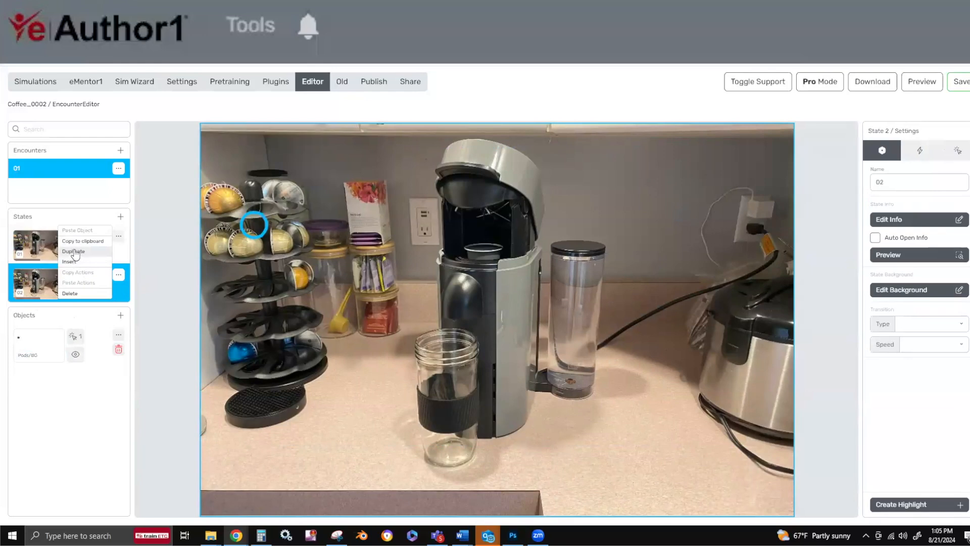
{"action": "left_click", "coordinate": [74, 252]}
{"action": "left_click", "coordinate": [526, 311]}
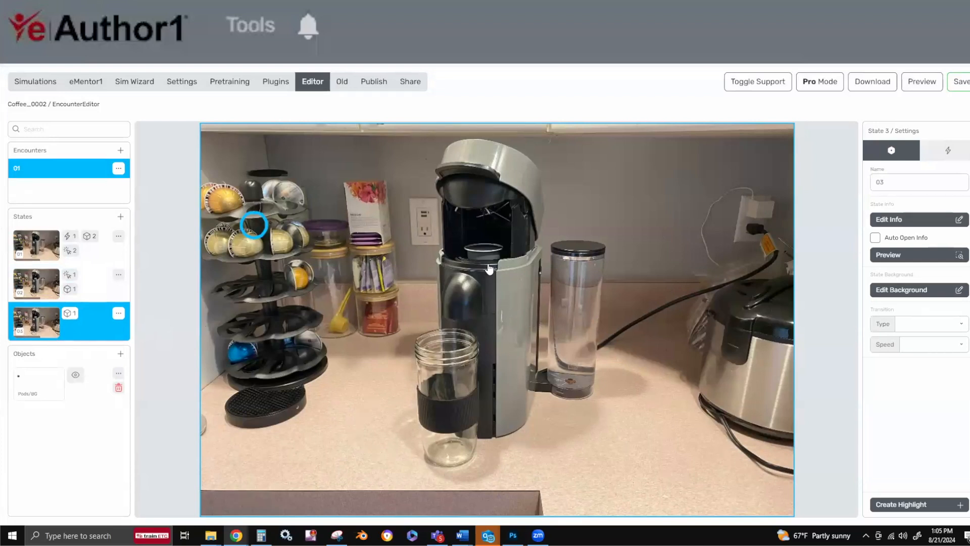
Move state 03's Pods highlight from the pod rack onto the pod holder under the machine's open lid and save it.
{"action": "left_click", "coordinate": [33, 385]}
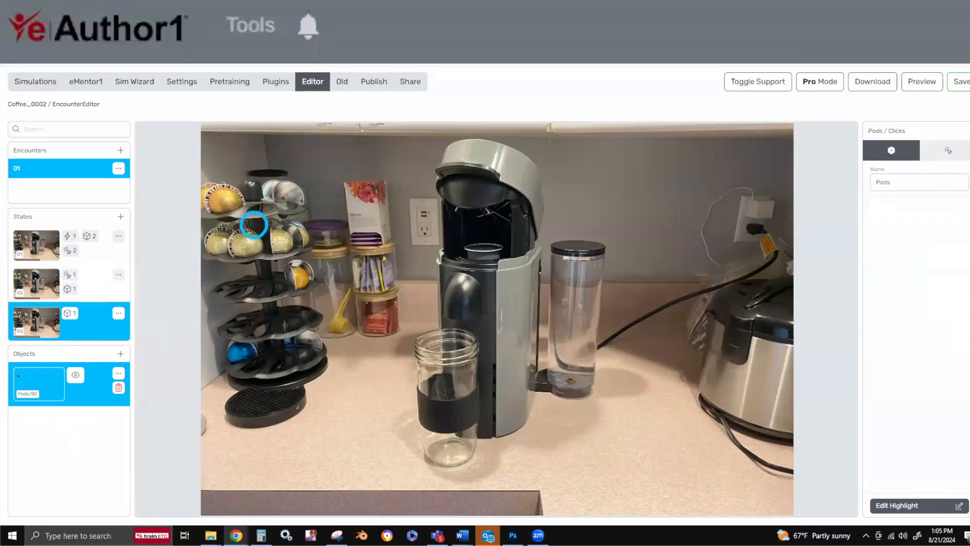
{"action": "left_click", "coordinate": [941, 506]}
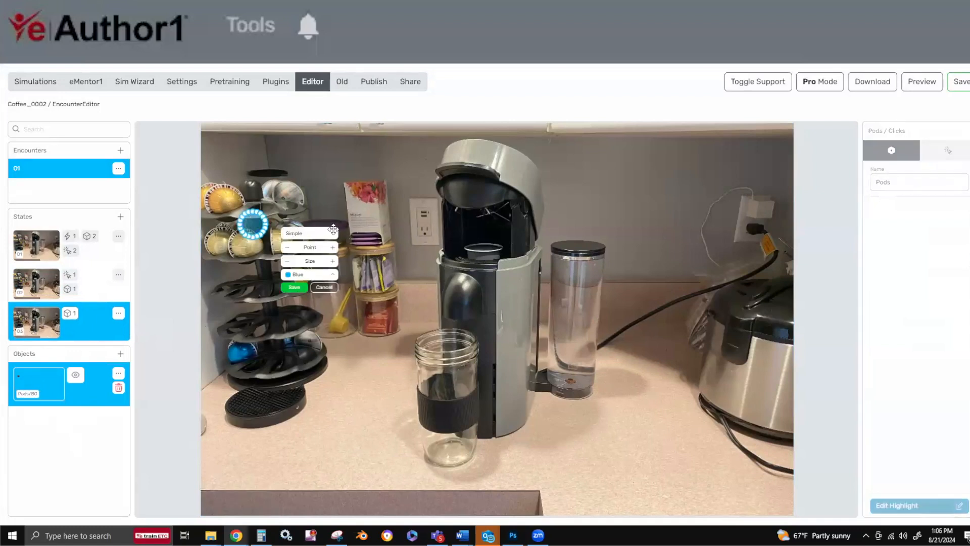
{"action": "left_click_drag", "start_coordinate": [251, 222], "coordinate": [473, 235]}
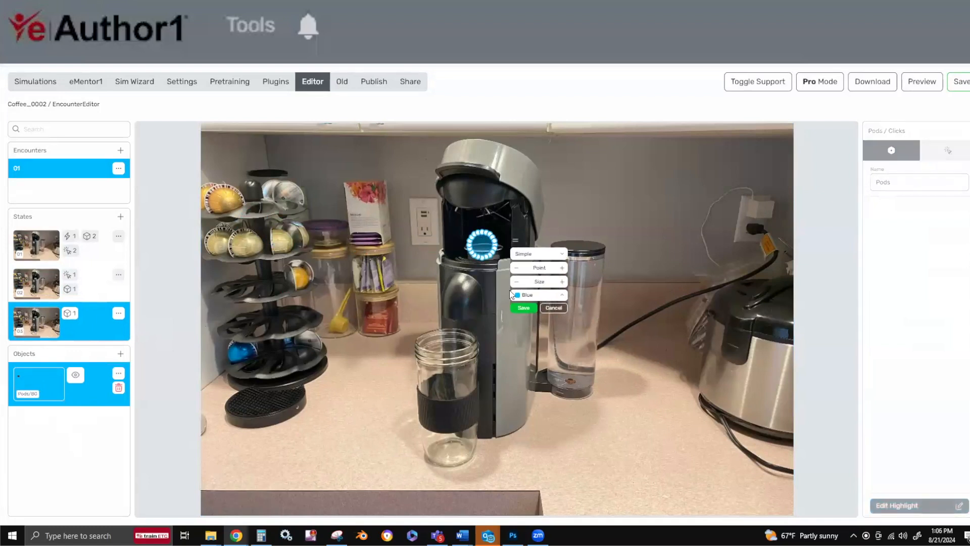
{"action": "left_click", "coordinate": [523, 307]}
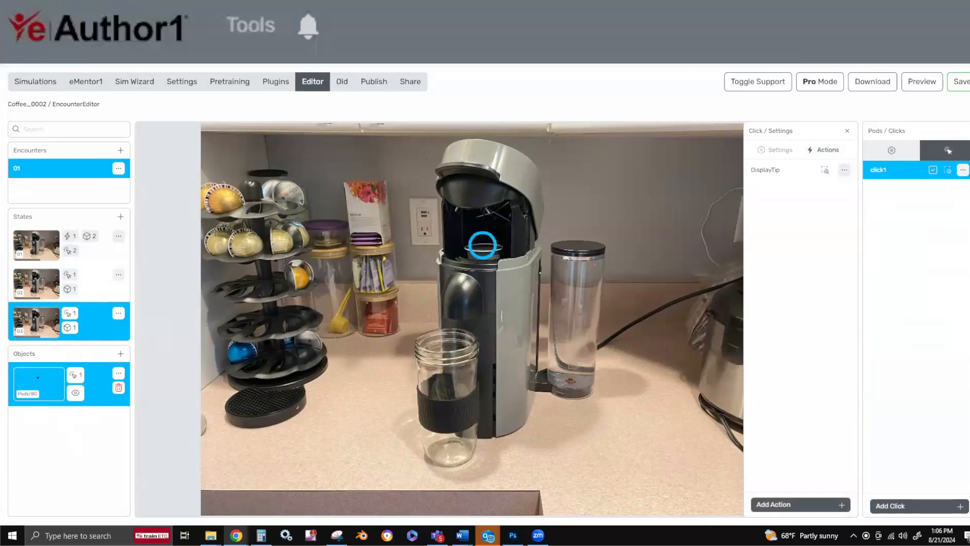
Rename state 03's Pods object as "Pod" and show its list of clicks.
{"action": "left_click", "coordinate": [878, 151]}
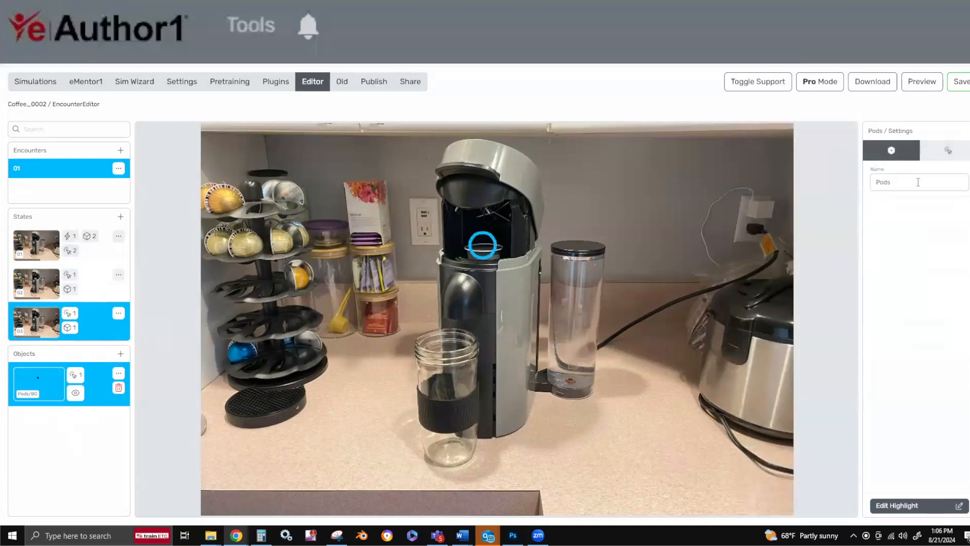
{"action": "left_click", "coordinate": [927, 154]}
{"action": "left_click", "coordinate": [872, 172]}
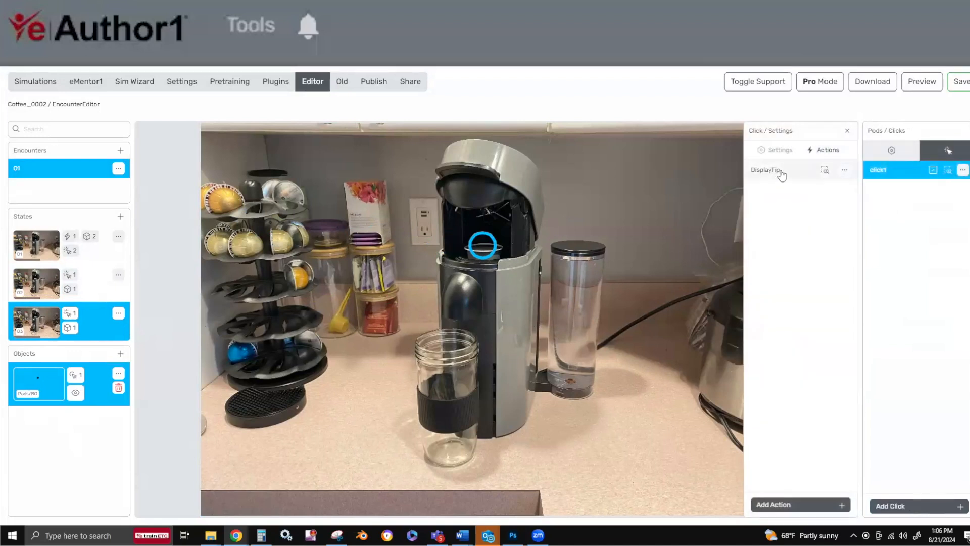
{"action": "left_click", "coordinate": [891, 152]}
{"action": "type", "text": "Pod"}
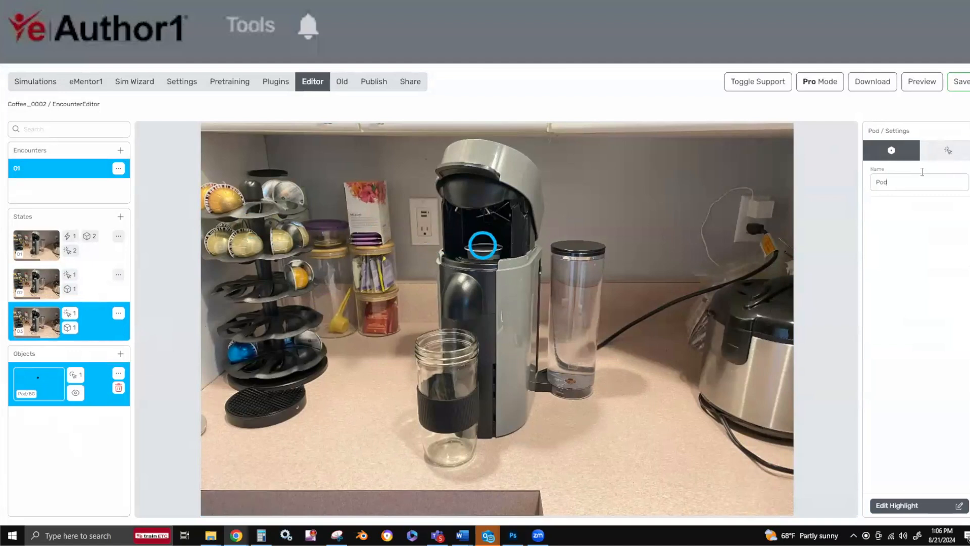
{"action": "left_click", "coordinate": [953, 152]}
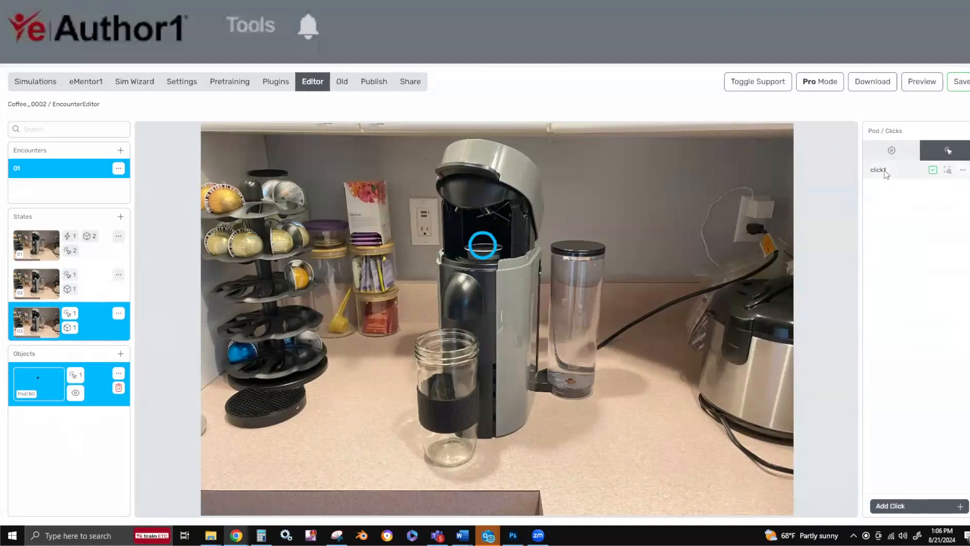
Name the Pod object's click and its debrief question "Load the pod" and enable Advance State.
{"action": "left_click", "coordinate": [884, 170]}
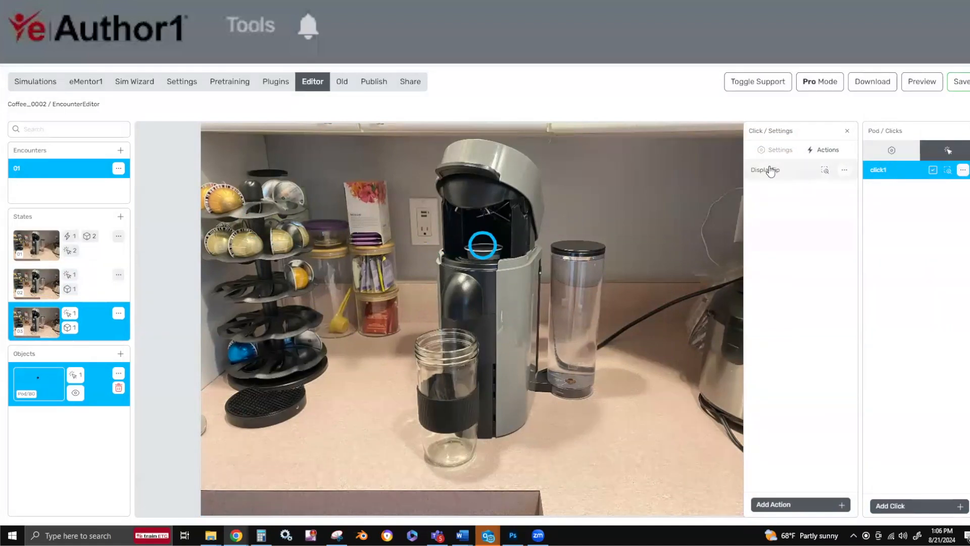
{"action": "left_click", "coordinate": [777, 150]}
{"action": "double_click", "coordinate": [778, 183]}
{"action": "type", "text": "Load the pod"}
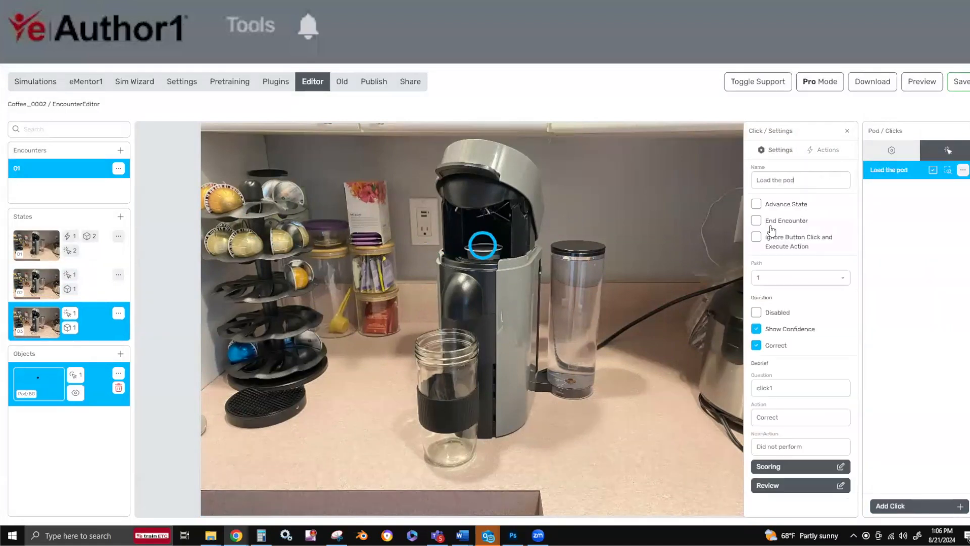
{"action": "left_click_drag", "start_coordinate": [788, 388], "coordinate": [748, 394]}
{"action": "type", "text": "Load the pod"}
{"action": "left_click", "coordinate": [756, 205]}
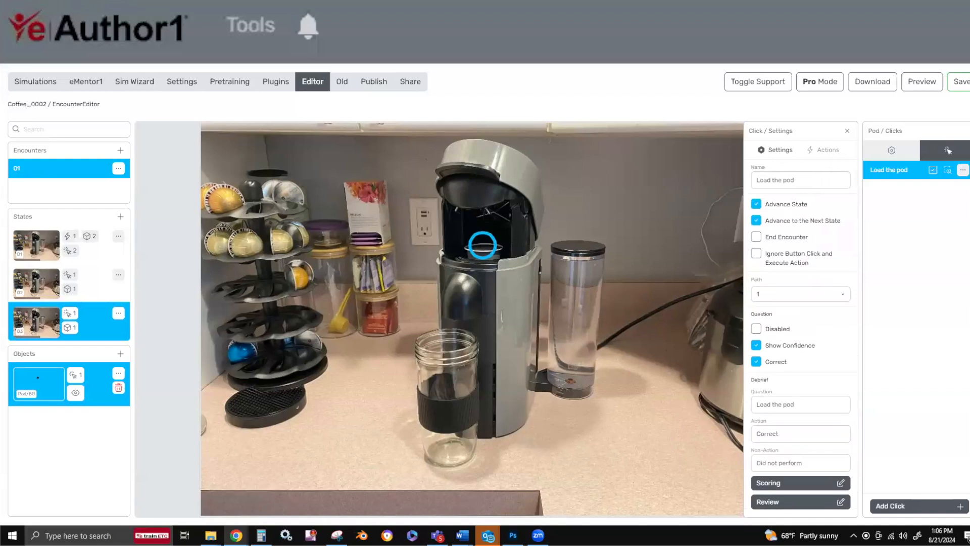
Add "Load the machine with your flavor of choice and close the top of the machine." below Correct in the click's display tip.
{"action": "left_click", "coordinate": [835, 154]}
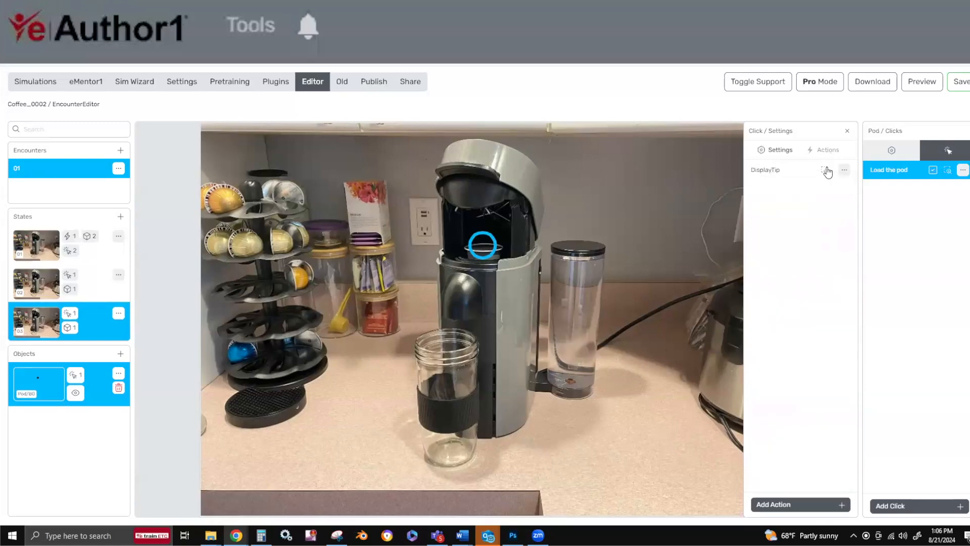
{"action": "left_click", "coordinate": [786, 176]}
{"action": "left_click", "coordinate": [529, 317]}
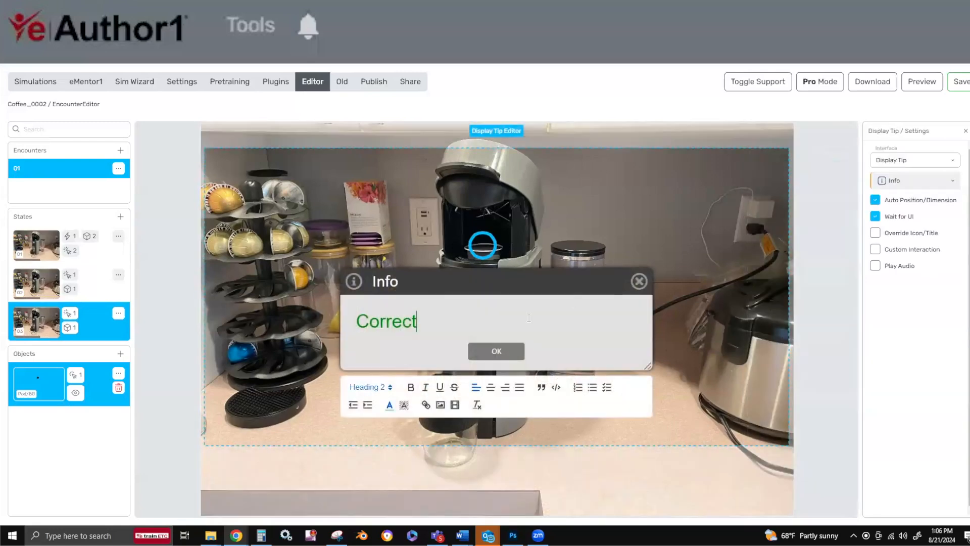
{"action": "key", "text": "Return"}
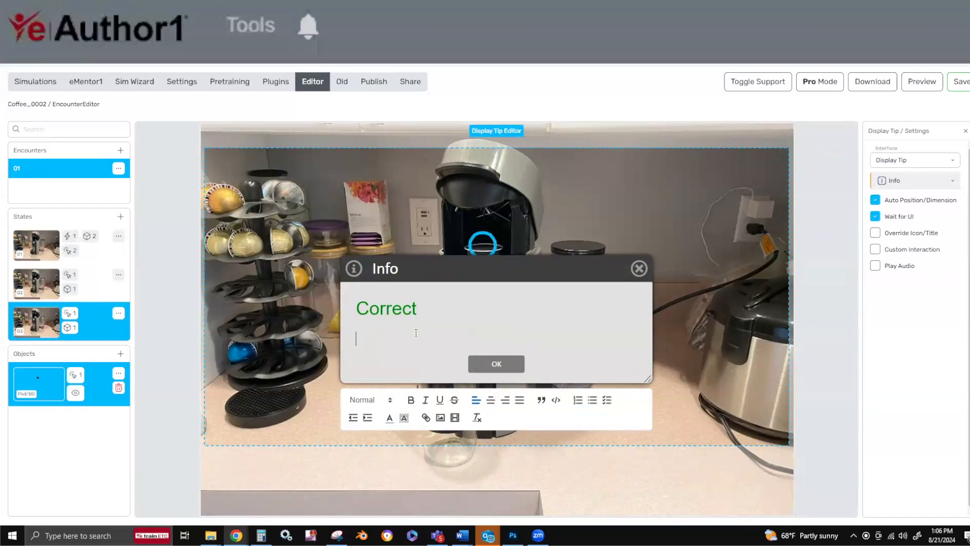
{"action": "type", "text": "Load the machine with your flavor of choice and close the top of the machine."}
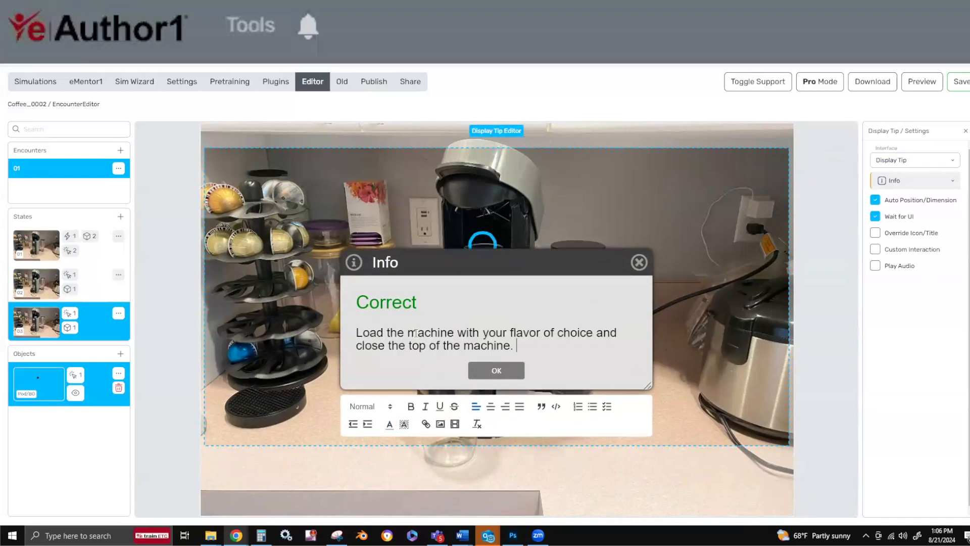
{"action": "left_click", "coordinate": [492, 373]}
{"action": "left_click", "coordinate": [492, 373]}
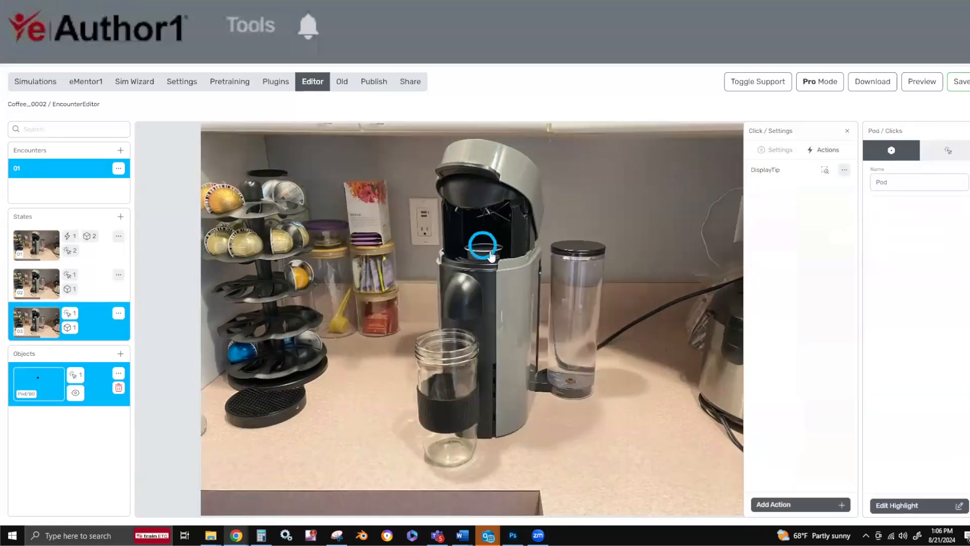
Duplicate state 03 with its object.
{"action": "left_click", "coordinate": [26, 327]}
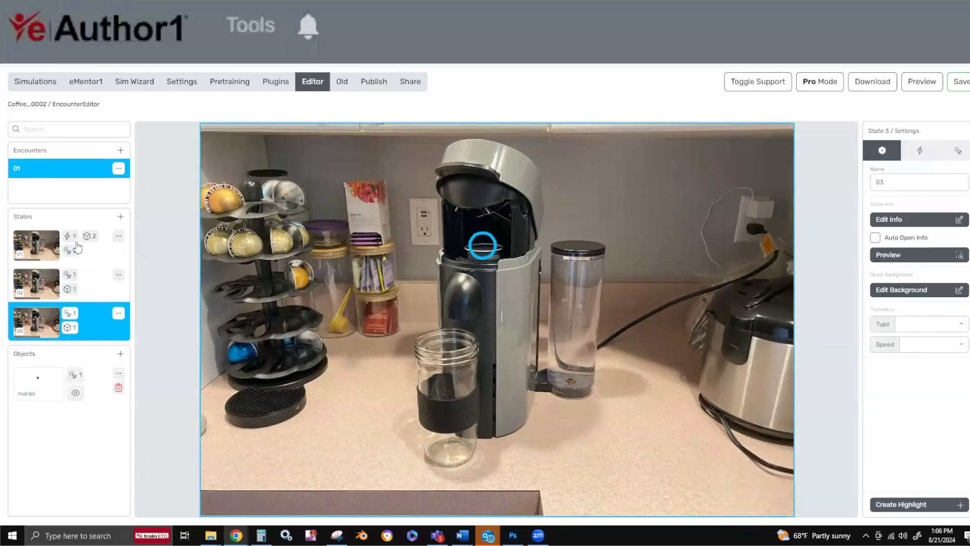
{"action": "left_click", "coordinate": [118, 313]}
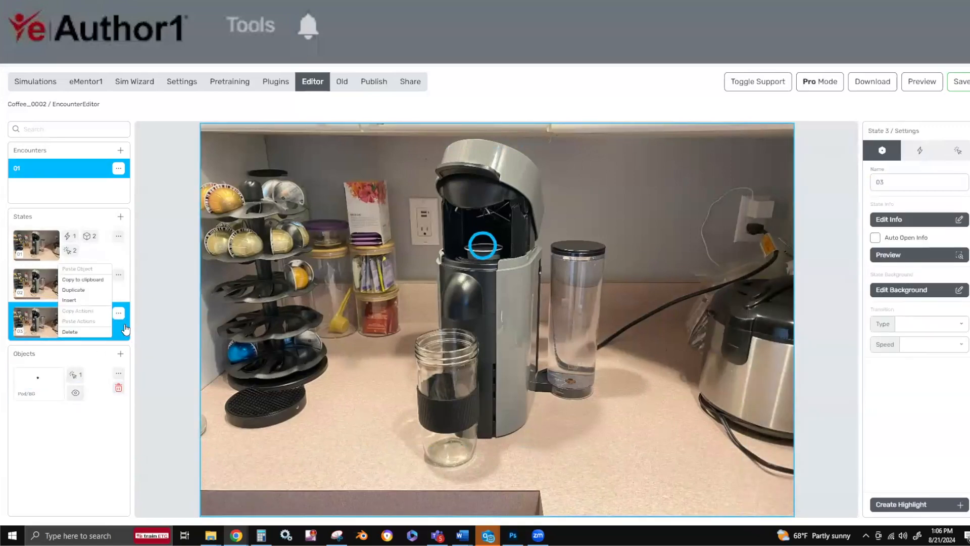
{"action": "left_click", "coordinate": [73, 289]}
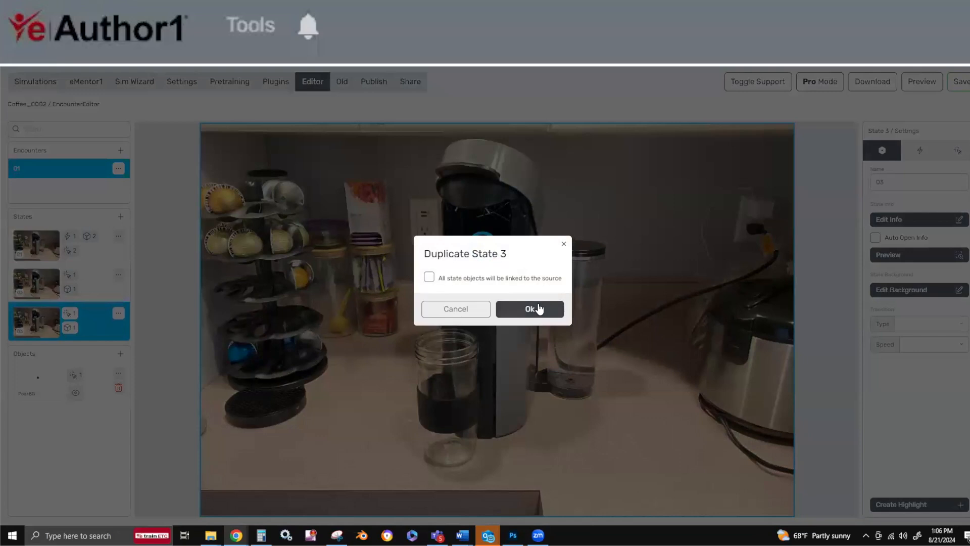
{"action": "left_click", "coordinate": [539, 309]}
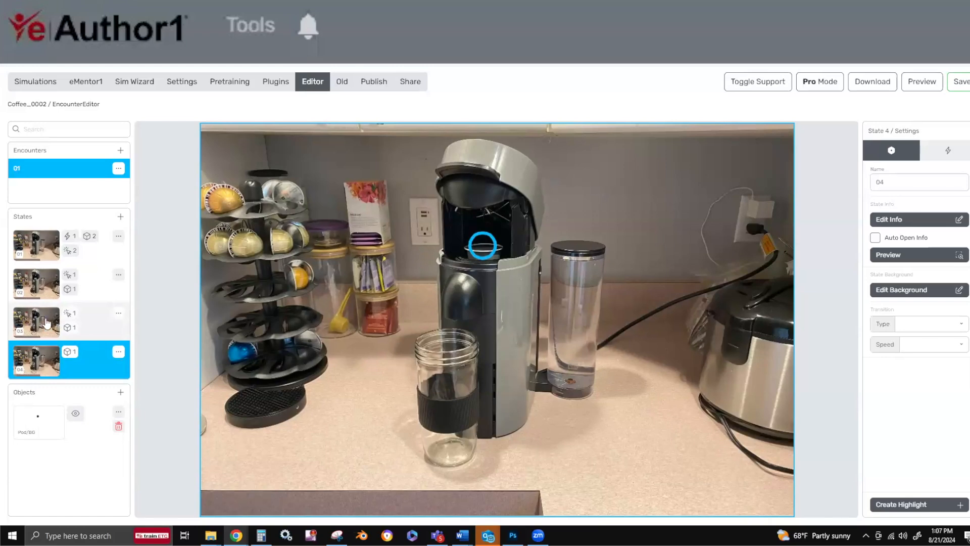
Update state 04's background to image 02 from the Images folder, for this state only, and save it.
{"action": "left_click", "coordinate": [901, 290]}
{"action": "left_click", "coordinate": [894, 254]}
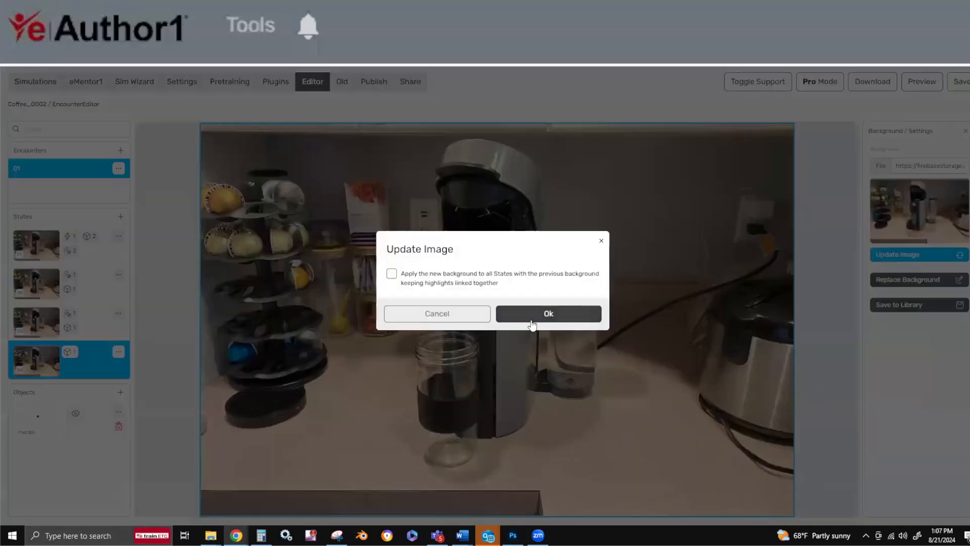
{"action": "left_click", "coordinate": [529, 320]}
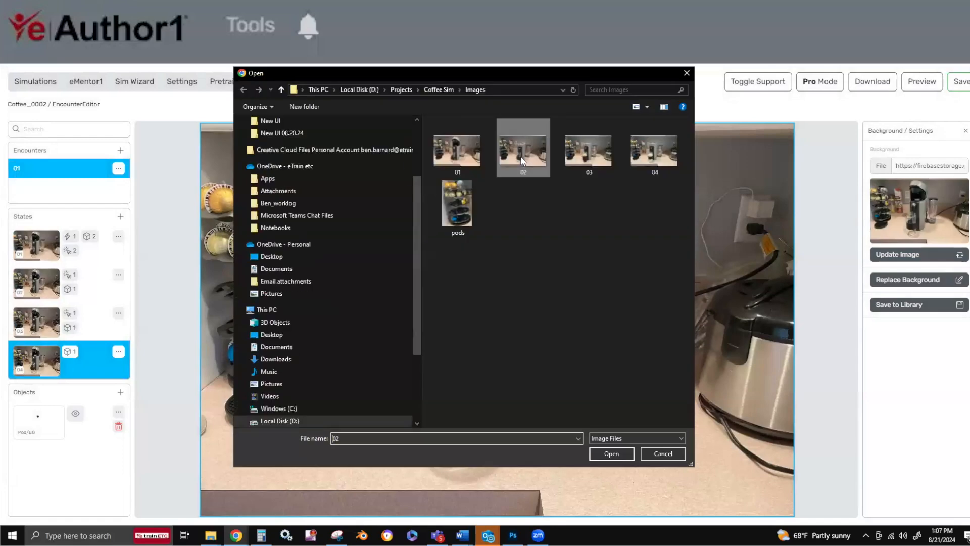
{"action": "left_click", "coordinate": [599, 453]}
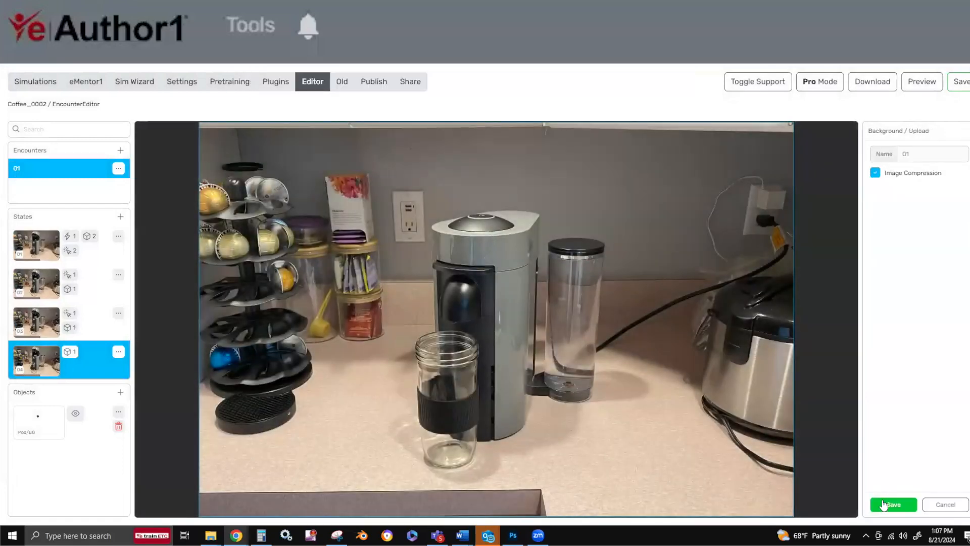
{"action": "left_click", "coordinate": [892, 505]}
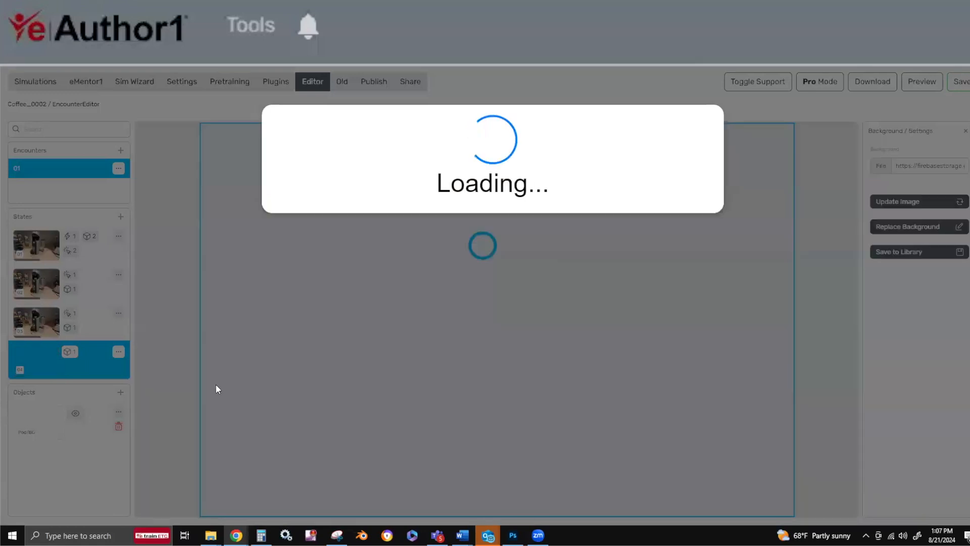
Move state 04's Pod highlight up onto the button on top of the coffee machine and save it.
{"action": "left_click", "coordinate": [37, 363]}
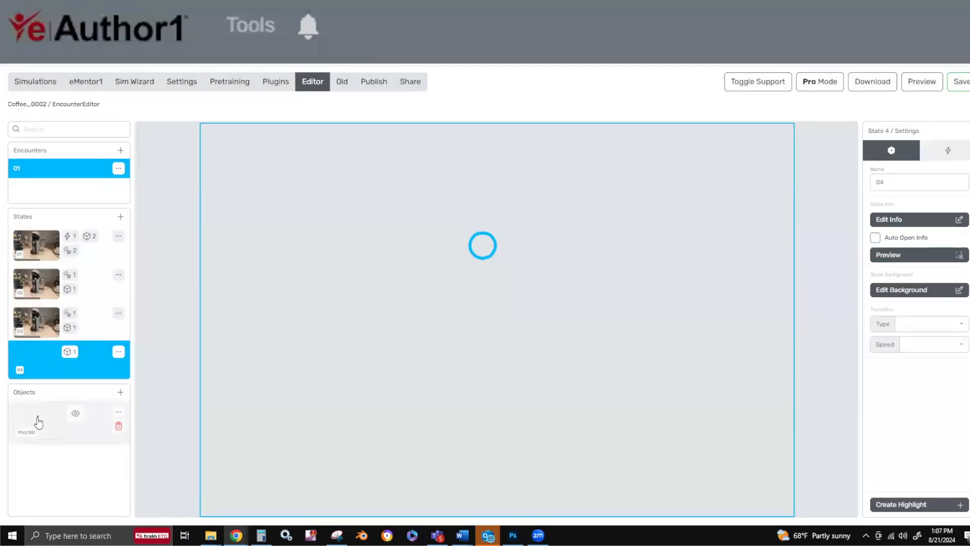
{"action": "left_click", "coordinate": [38, 422]}
{"action": "left_click", "coordinate": [912, 504]}
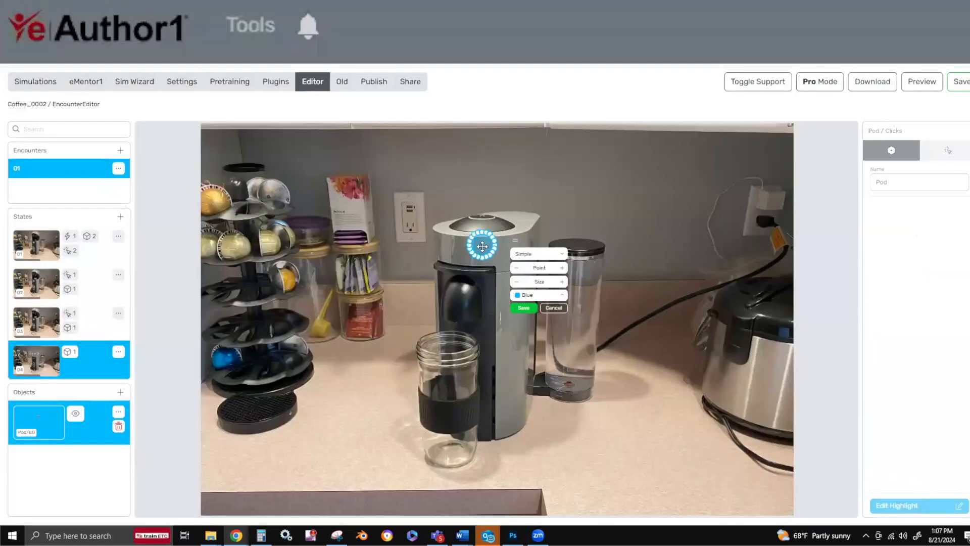
{"action": "left_click_drag", "start_coordinate": [482, 246], "coordinate": [486, 220]}
{"action": "left_click", "coordinate": [524, 278]}
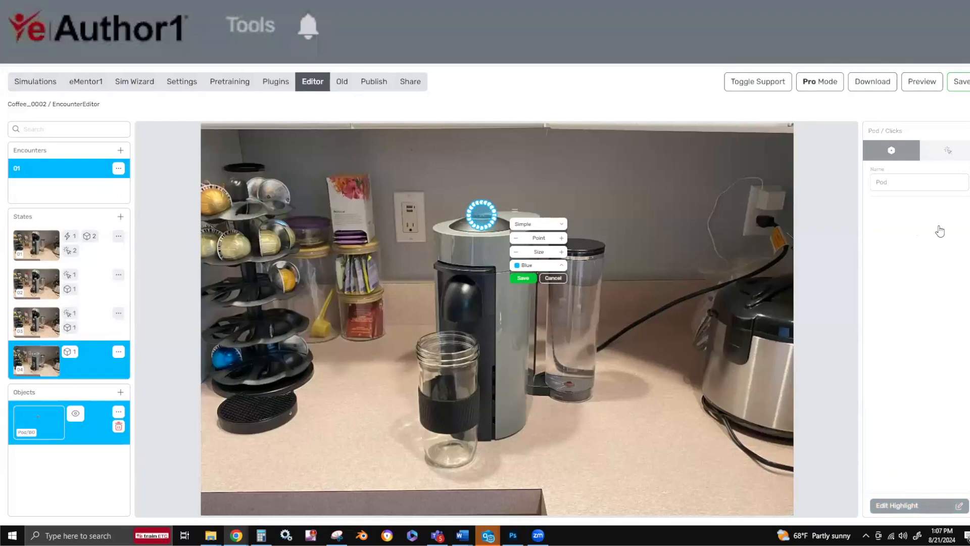
Rename state 04's Pod object as "Start Button" and show its list of clicks.
{"action": "left_click", "coordinate": [891, 150]}
{"action": "double_click", "coordinate": [921, 183]}
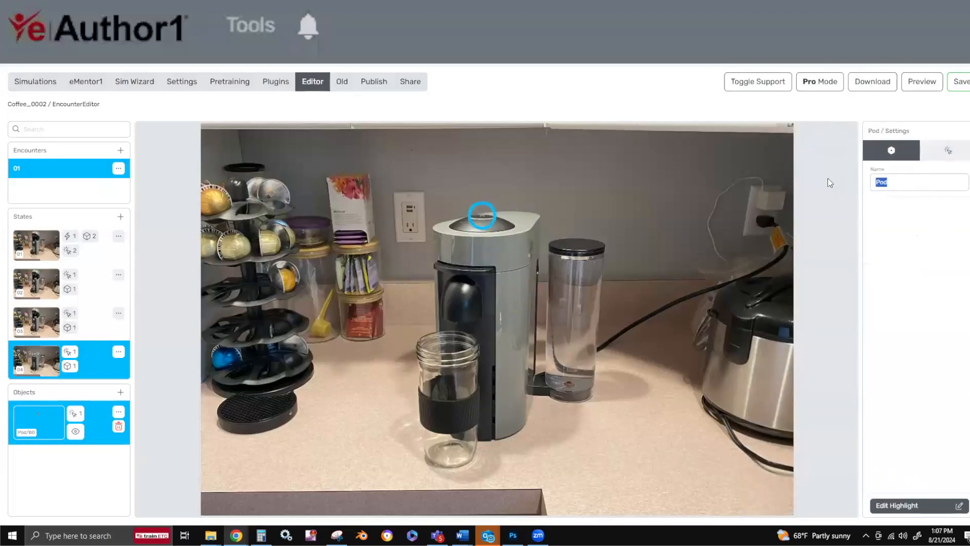
{"action": "type", "text": "Start Button"}
{"action": "left_click", "coordinate": [947, 150]}
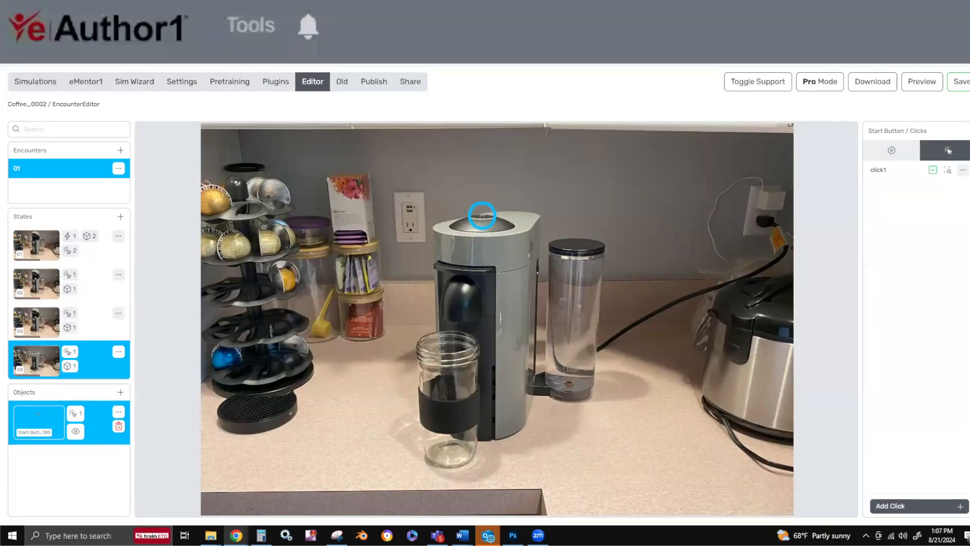
Name the Start Button's click and its debrief question "Start the coffee maker" and enable Advance State.
{"action": "left_click", "coordinate": [888, 170]}
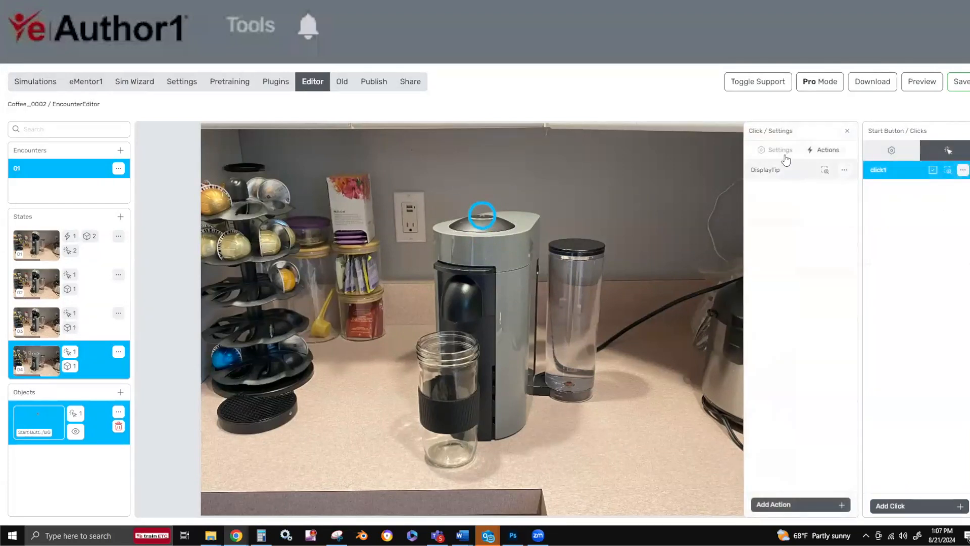
{"action": "left_click_drag", "start_coordinate": [799, 182], "coordinate": [645, 188]}
{"action": "type", "text": "Start the coffee maker"}
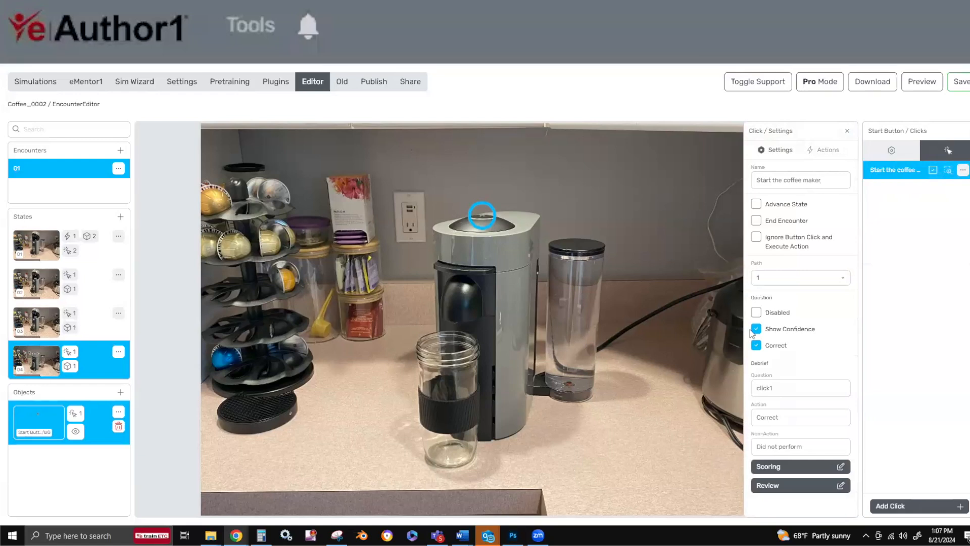
{"action": "left_click_drag", "start_coordinate": [785, 387], "coordinate": [701, 391]}
{"action": "type", "text": "Start the coffee maker"}
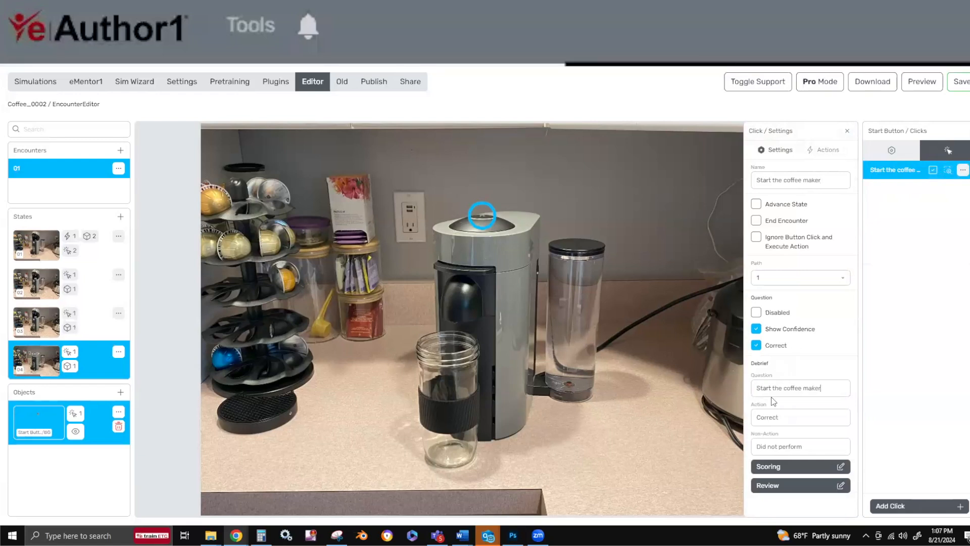
{"action": "left_click", "coordinate": [756, 204]}
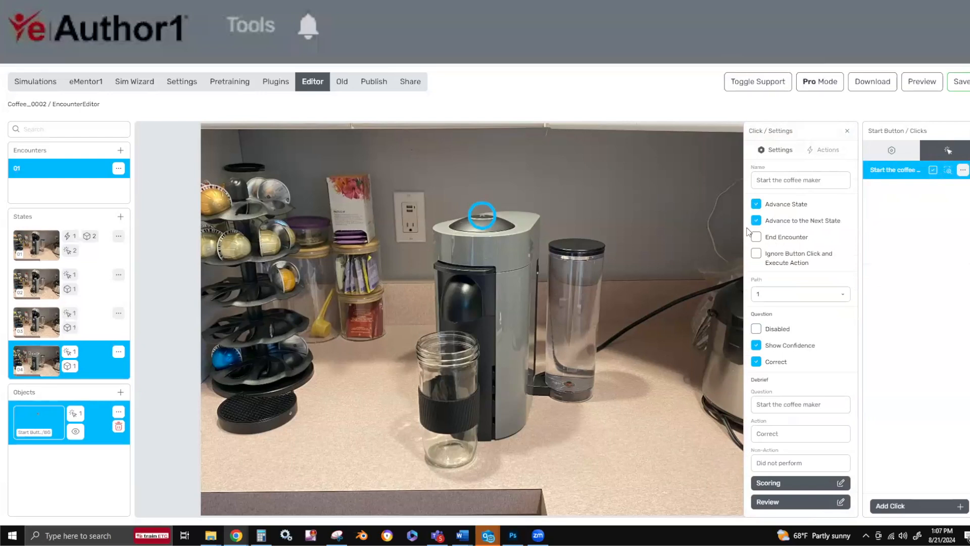
Add "Now all you have to do is wait a few moments to let the machine do its thing." below Correct in the click's display tip.
{"action": "left_click", "coordinate": [822, 155]}
{"action": "left_click", "coordinate": [781, 158]}
{"action": "left_click", "coordinate": [822, 155]}
{"action": "left_click", "coordinate": [799, 170]}
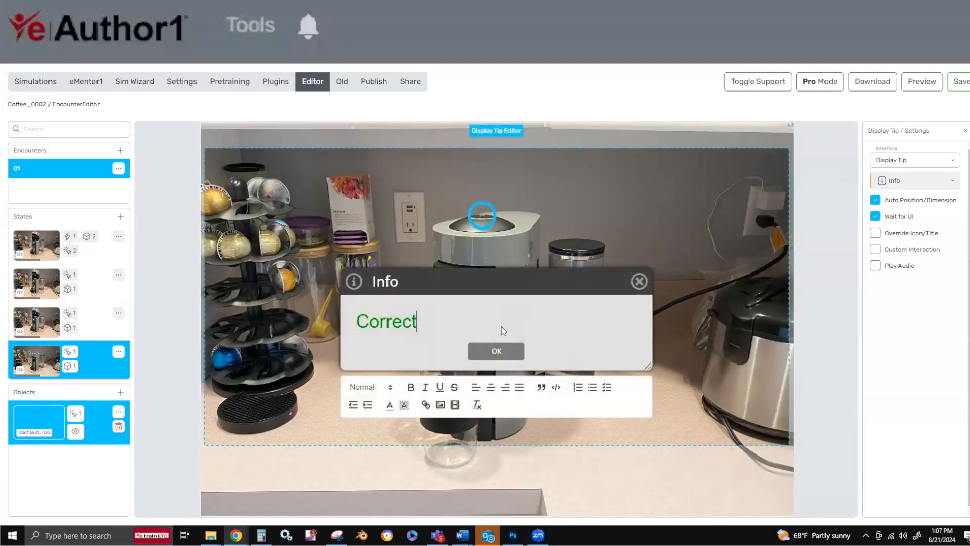
{"action": "key", "text": "Return"}
{"action": "type", "text": "Now all you have to do is wait a few moments to let the machine do its thing."}
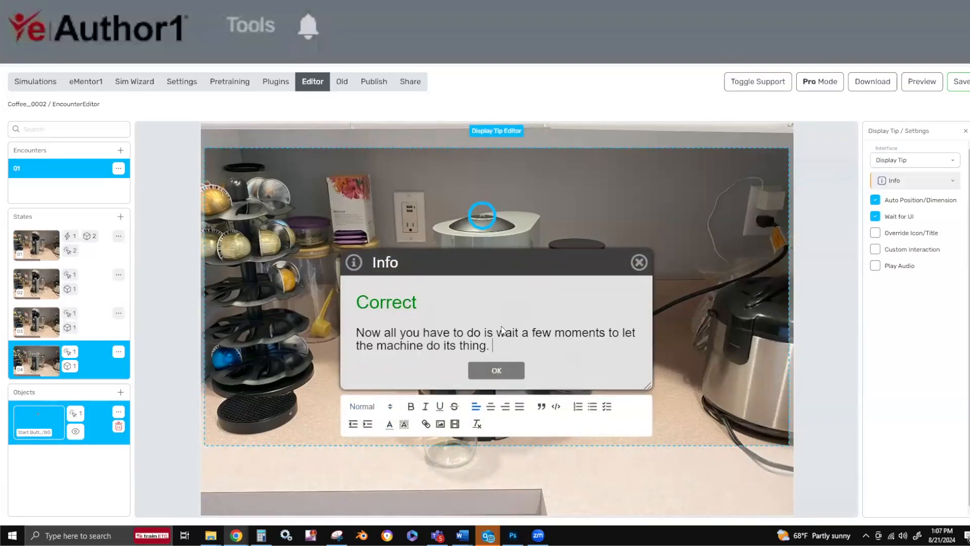
{"action": "left_click", "coordinate": [508, 372]}
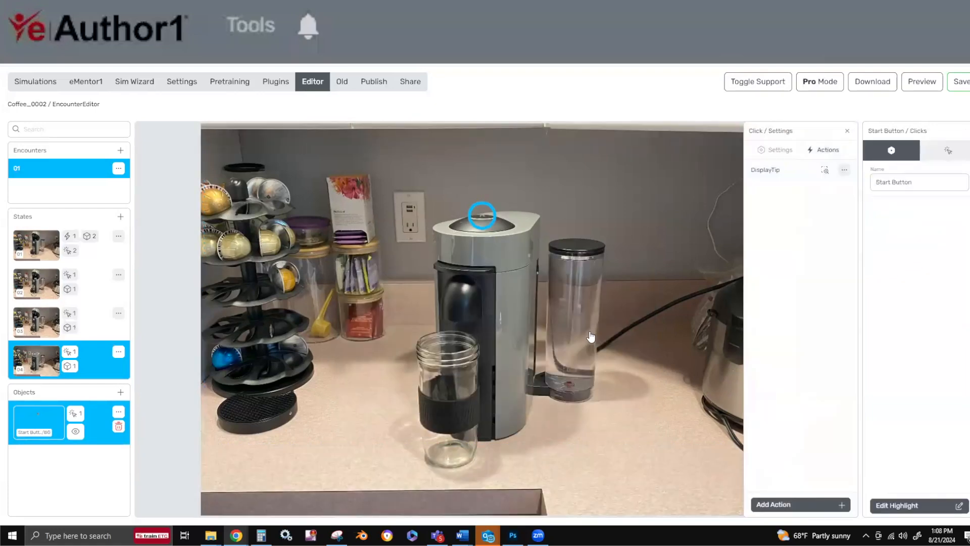
Save the simulation and duplicate state 04 with its object.
{"action": "left_click", "coordinate": [959, 82]}
{"action": "left_click", "coordinate": [110, 349]}
{"action": "left_click", "coordinate": [118, 351]}
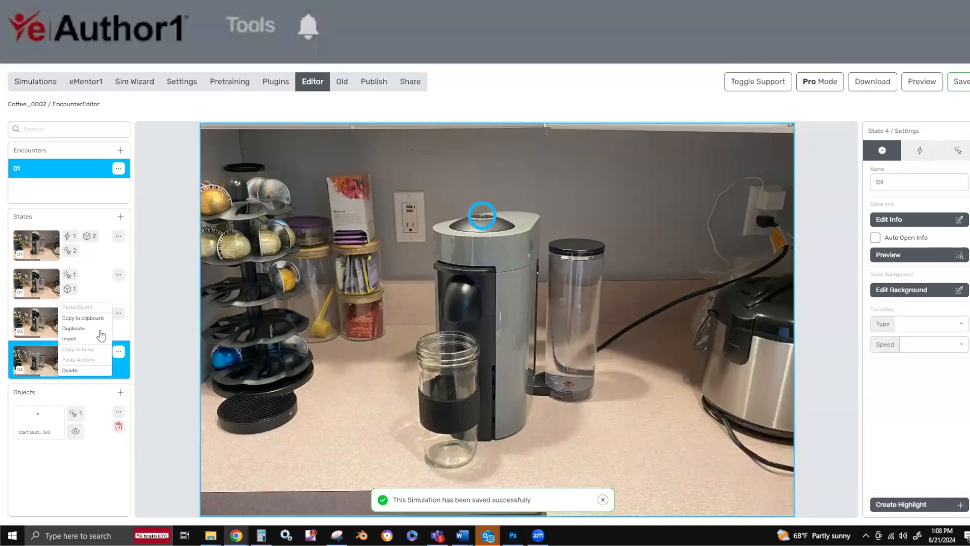
{"action": "left_click", "coordinate": [99, 329]}
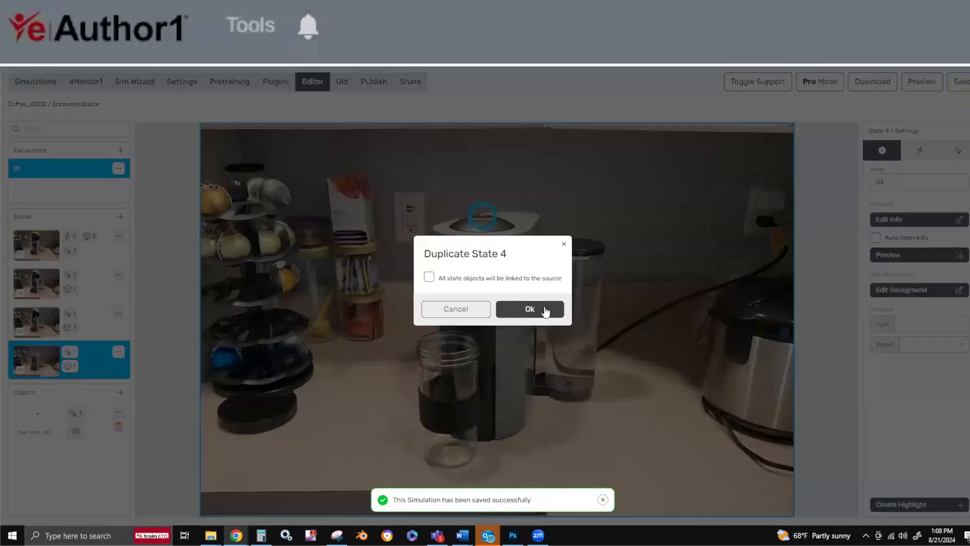
{"action": "left_click", "coordinate": [530, 309]}
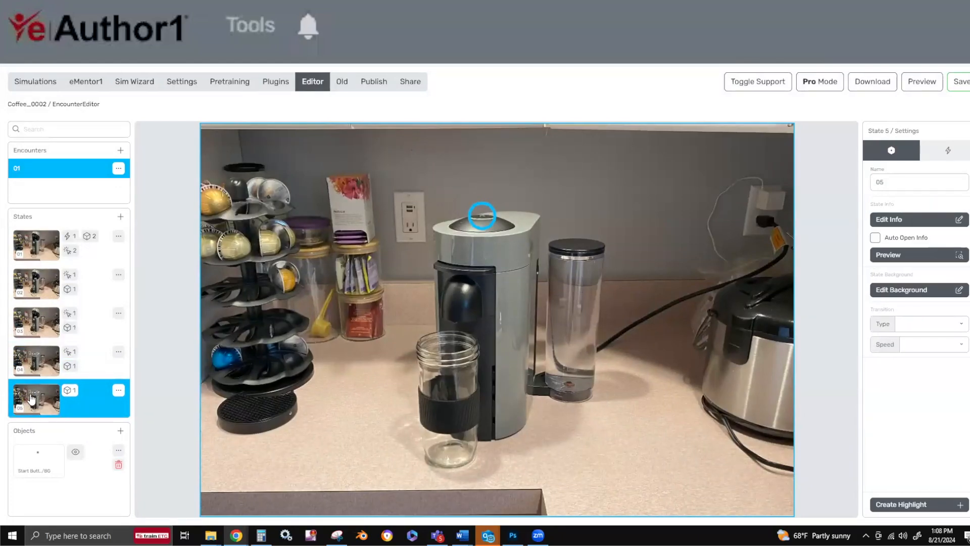
Update state 05's background to image 03 from the Images folder, for this state only, and save it.
{"action": "left_click", "coordinate": [878, 289]}
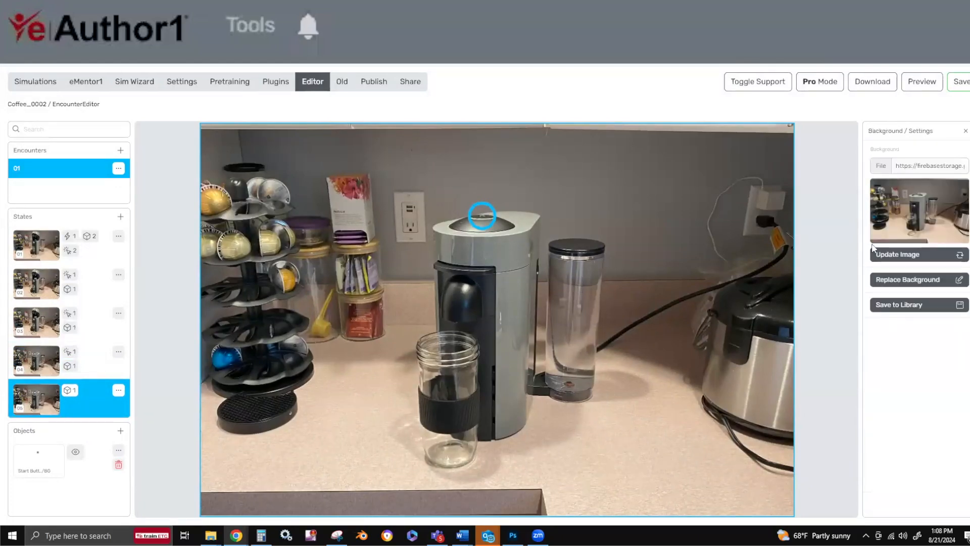
{"action": "left_click", "coordinate": [875, 253]}
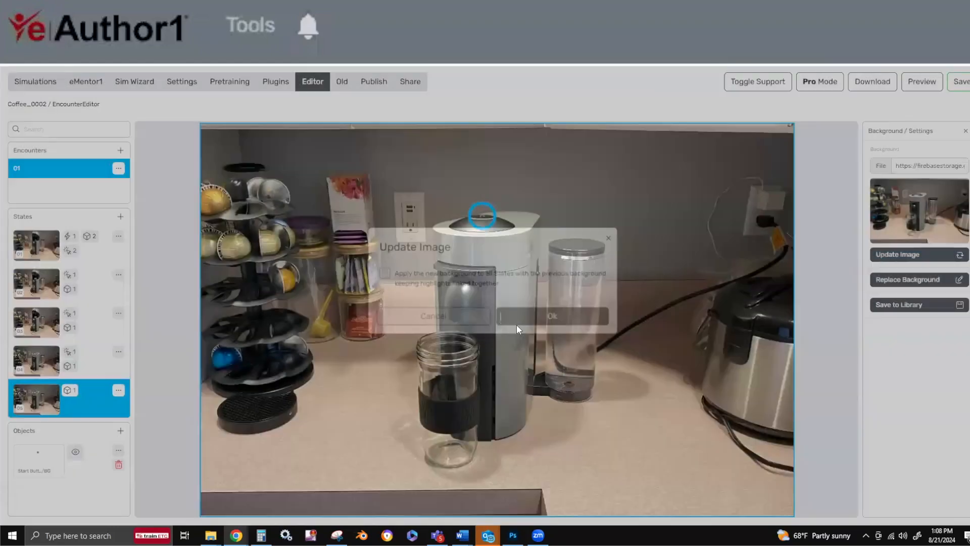
{"action": "left_click", "coordinate": [517, 324]}
{"action": "left_click", "coordinate": [583, 172]}
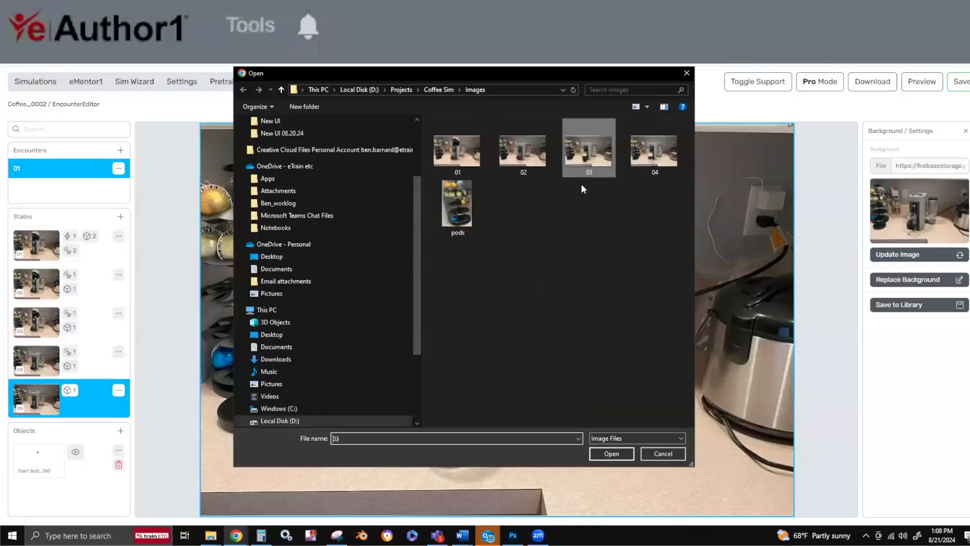
{"action": "left_click", "coordinate": [611, 453]}
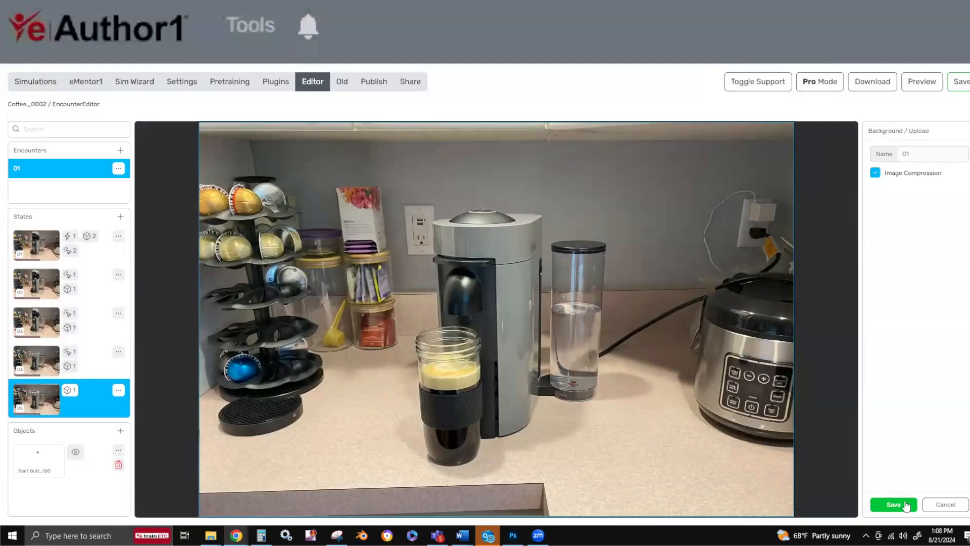
{"action": "left_click", "coordinate": [904, 505]}
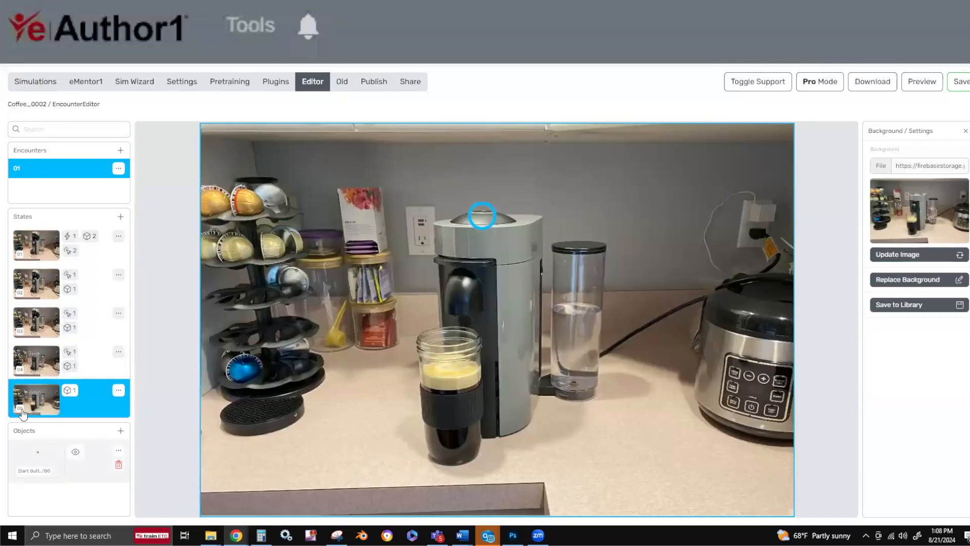
Add a Display Tip action to state 05 reading "The coffee is done. What's next?".
{"action": "left_click", "coordinate": [27, 404]}
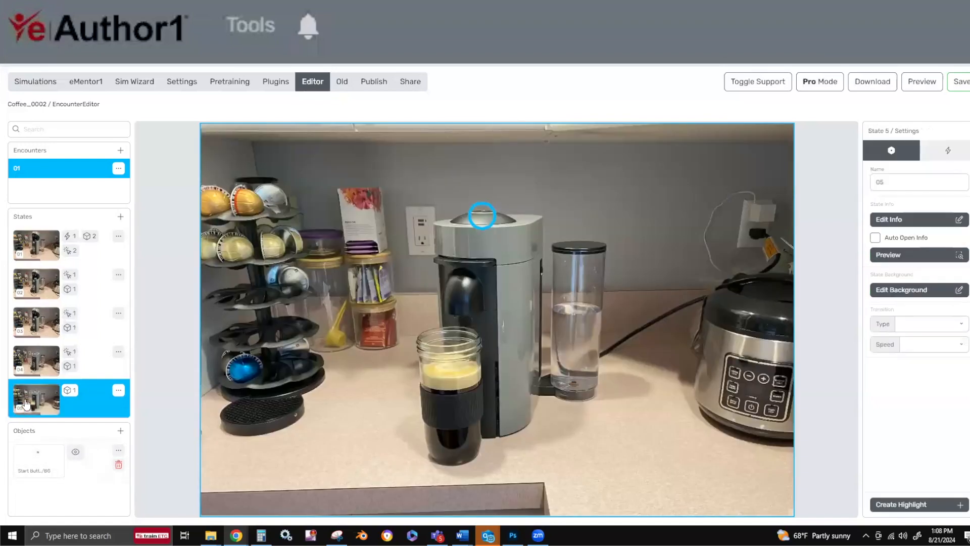
{"action": "left_click", "coordinate": [948, 150]}
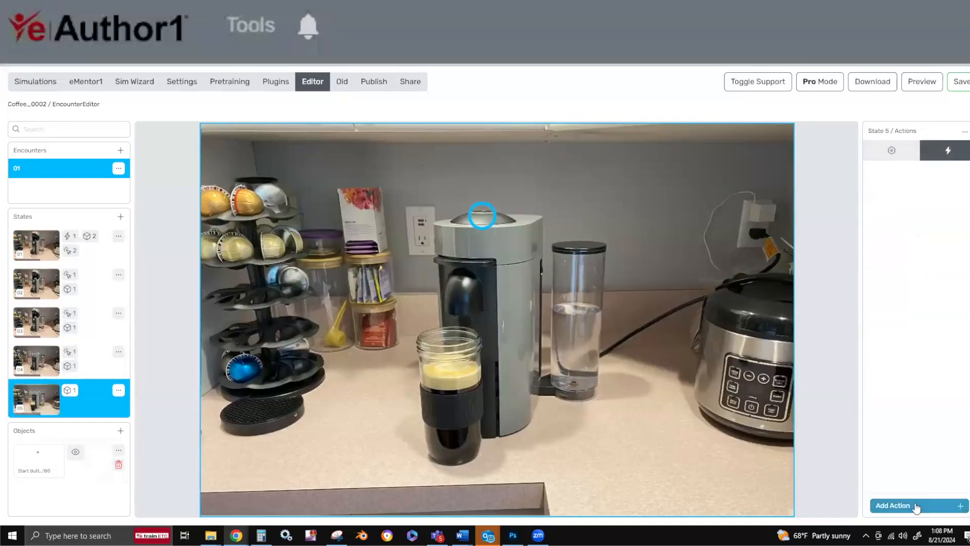
{"action": "left_click", "coordinate": [916, 506]}
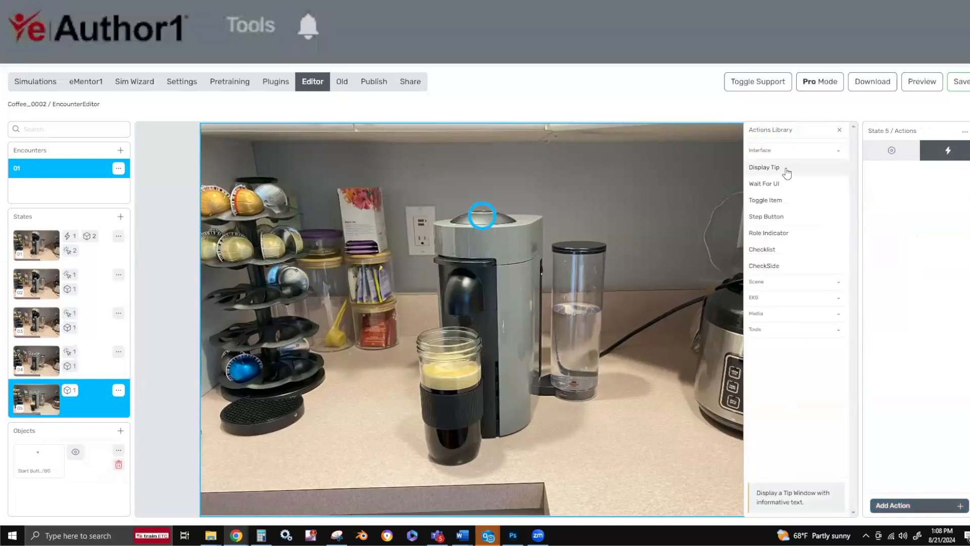
{"action": "left_click", "coordinate": [786, 171]}
{"action": "triple_click", "coordinate": [514, 318]}
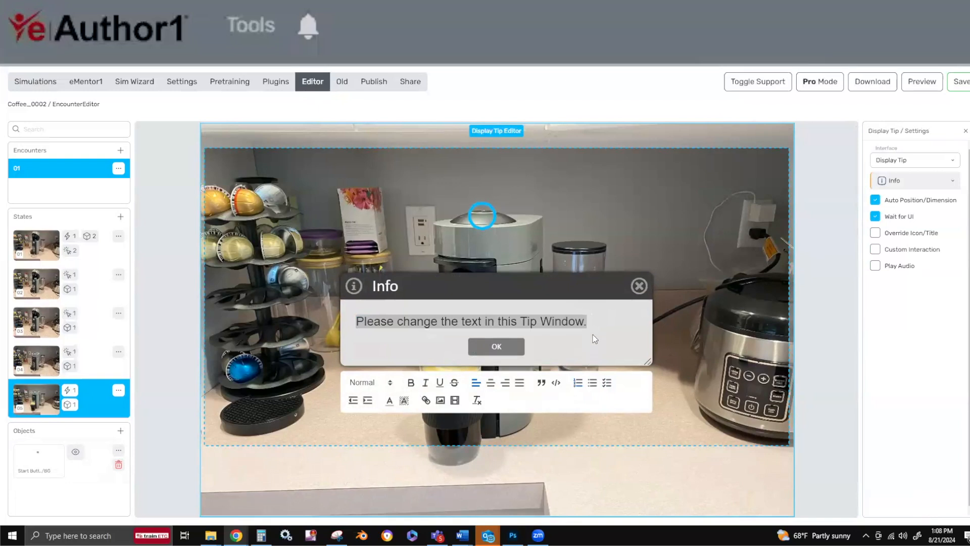
{"action": "left_click_drag", "start_coordinate": [589, 323], "coordinate": [264, 275]}
{"action": "type", "text": "The coffee is done. What's next?"}
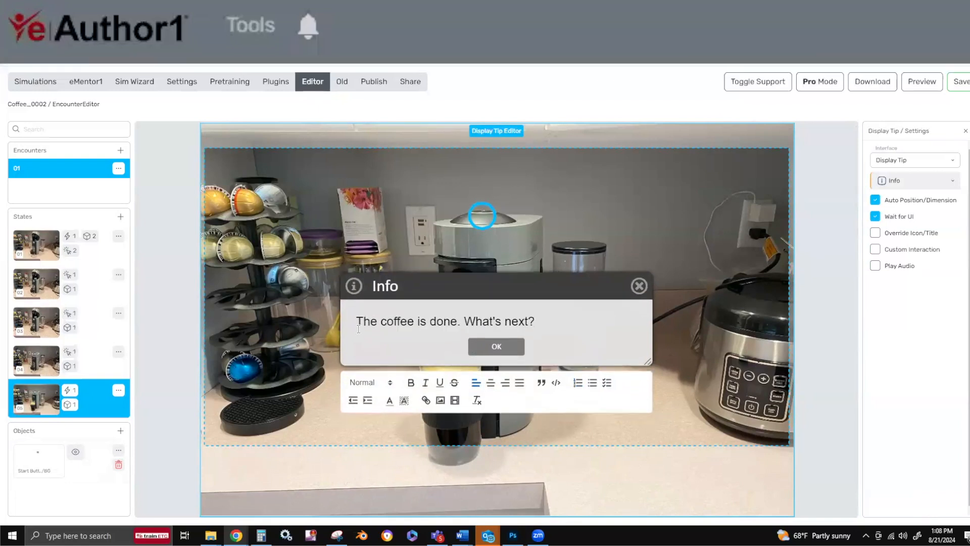
Centre the text of state 05's display tip and close the tip editor.
{"action": "left_click_drag", "start_coordinate": [544, 325], "coordinate": [332, 316]}
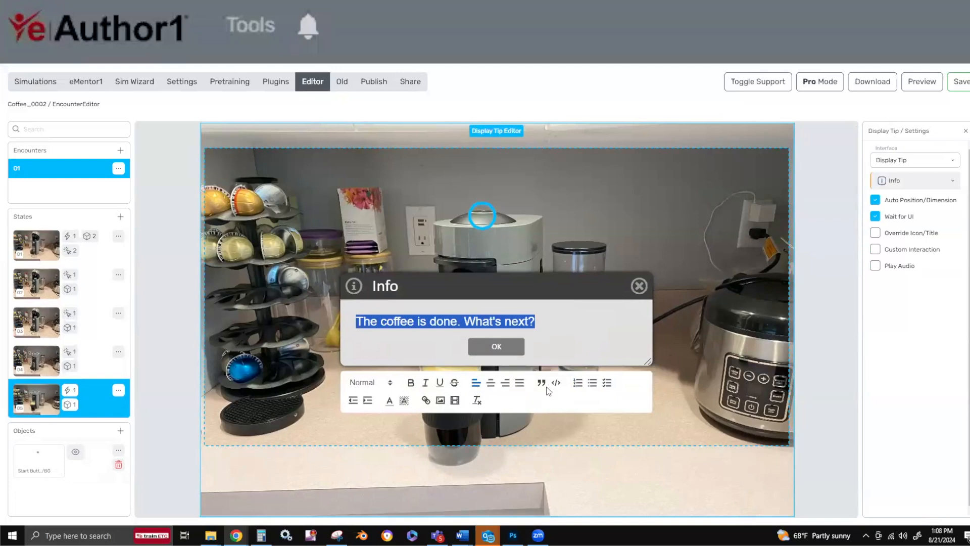
{"action": "left_click", "coordinate": [490, 383]}
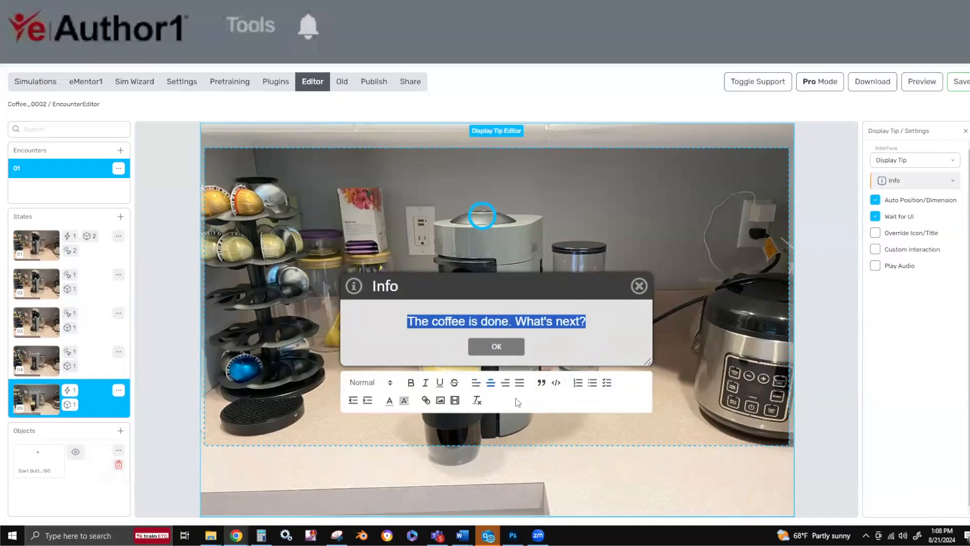
{"action": "left_click", "coordinate": [496, 350]}
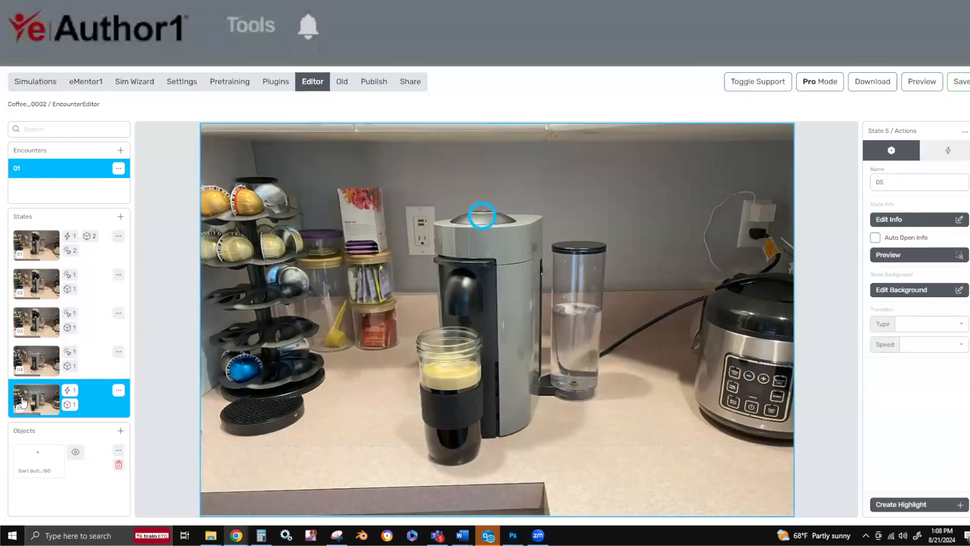
Move the Start Button's highlight in state 05 onto the coffee cup, save it, and add a click to the object.
{"action": "left_click", "coordinate": [42, 462]}
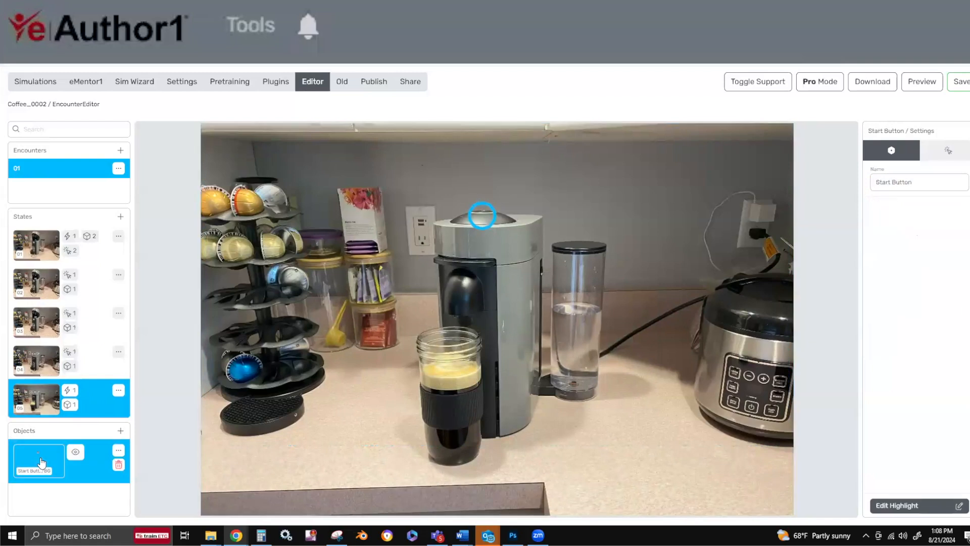
{"action": "left_click", "coordinate": [879, 505]}
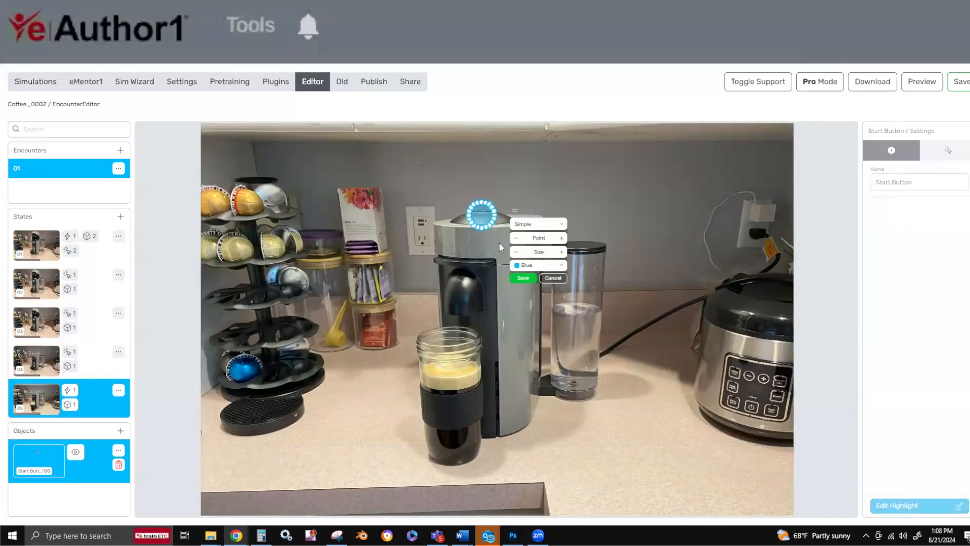
{"action": "left_click_drag", "start_coordinate": [482, 215], "coordinate": [451, 406]}
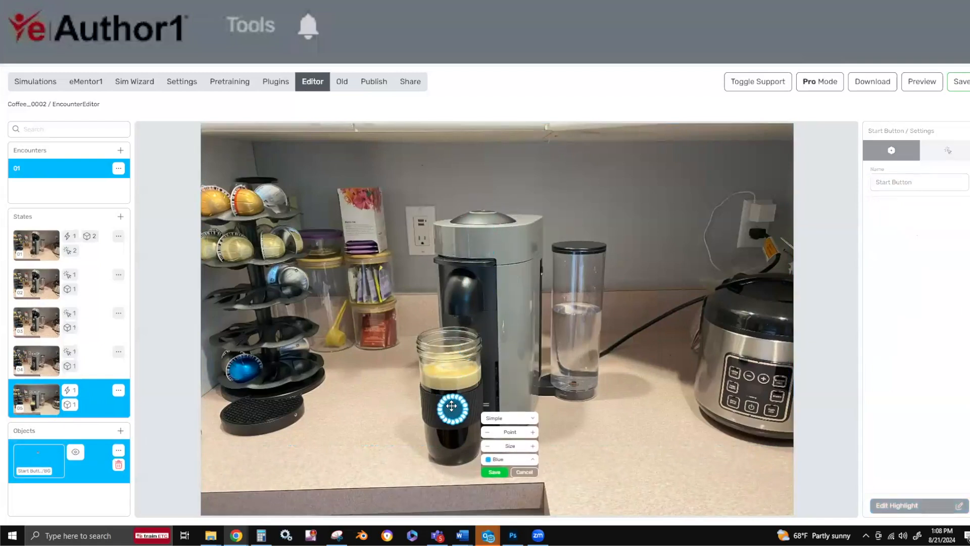
{"action": "left_click", "coordinate": [493, 472]}
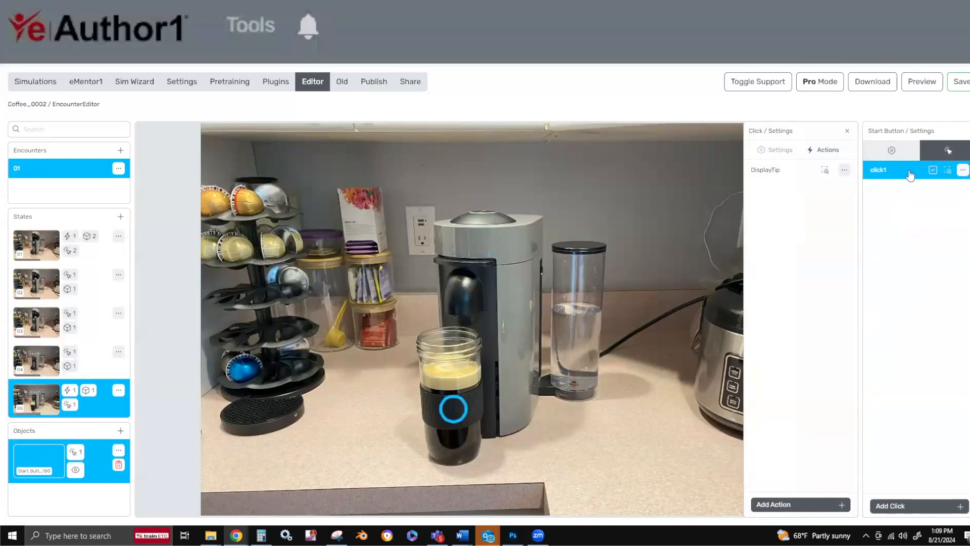
Rename the Start Button object in state 05 as Coffee and return to its clicks.
{"action": "left_click", "coordinate": [884, 152]}
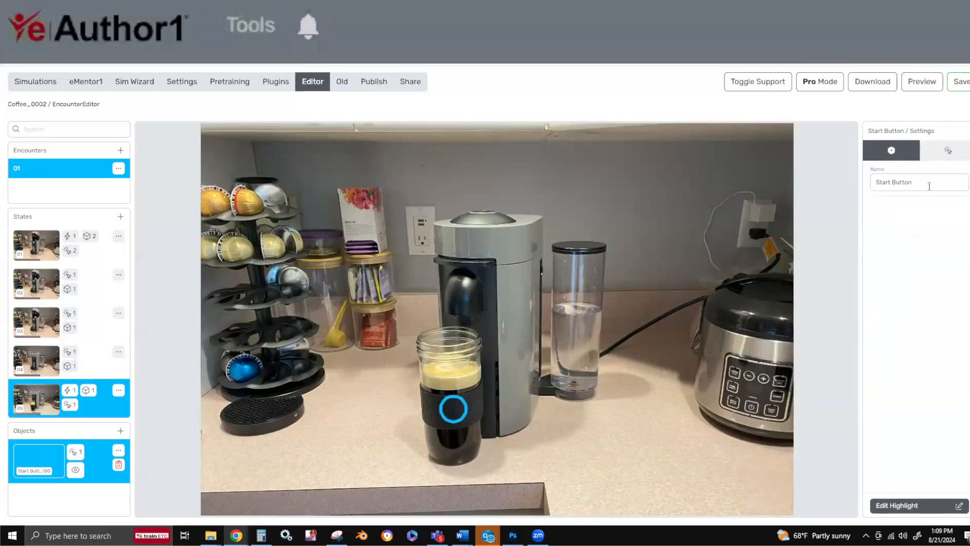
{"action": "type", "text": "ffee"}
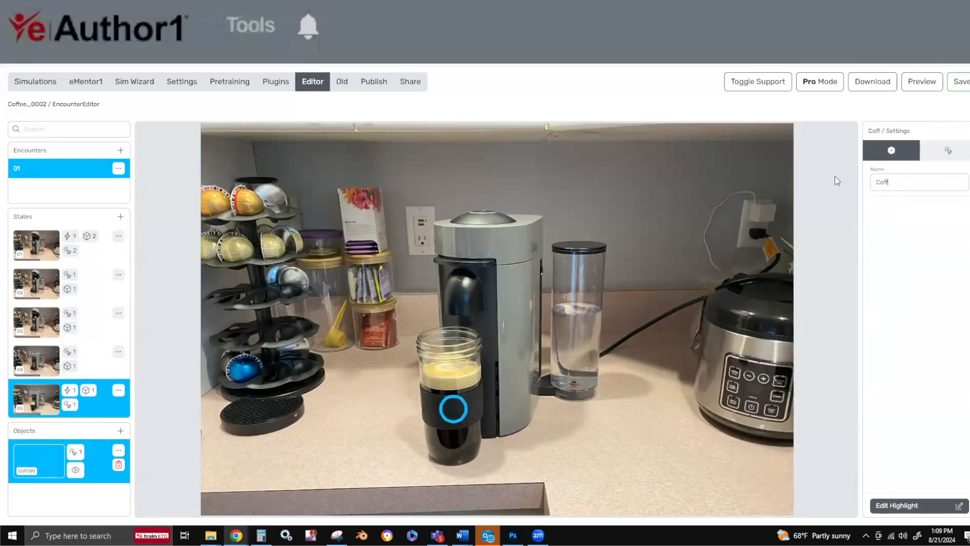
{"action": "left_click", "coordinate": [949, 150]}
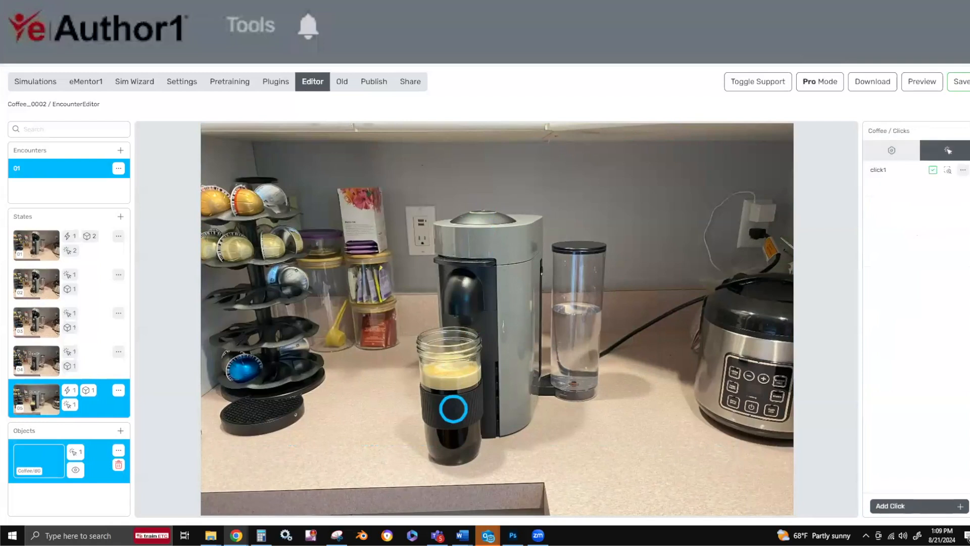
Name the Coffee object's click and its debrief question "Add cream and sugar" and enable Advance State.
{"action": "left_click", "coordinate": [879, 170]}
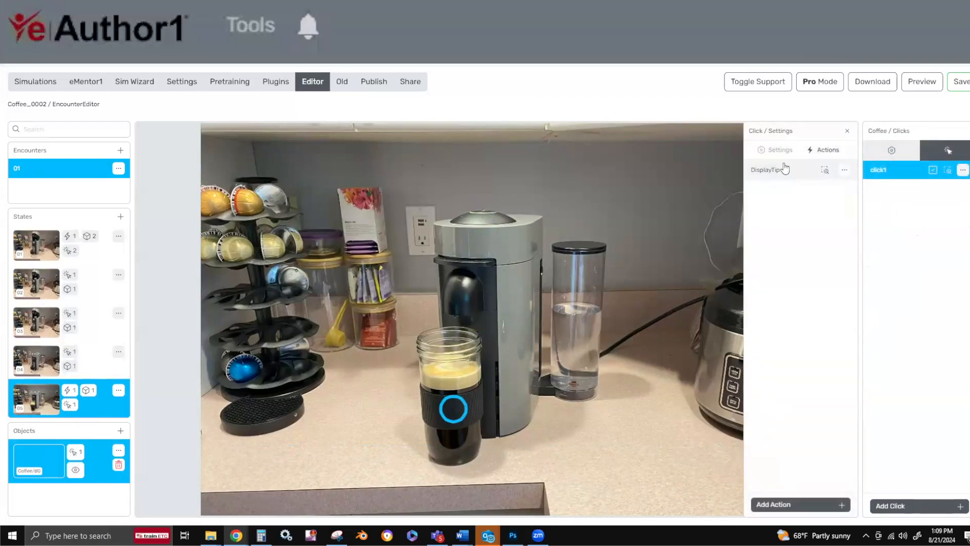
{"action": "type", "text": "Add cream and sugar"}
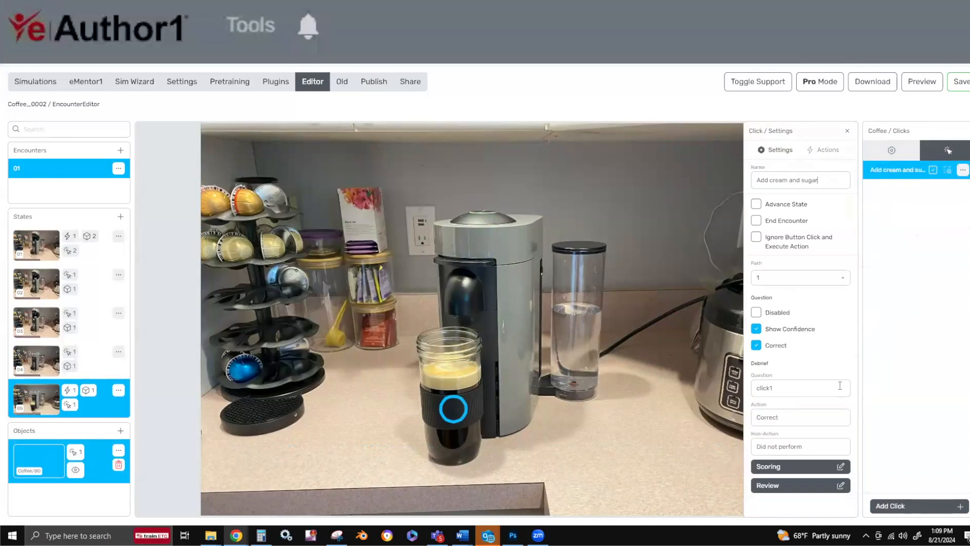
{"action": "type", "text": "Add cream and sugar"}
{"action": "left_click", "coordinate": [755, 204]}
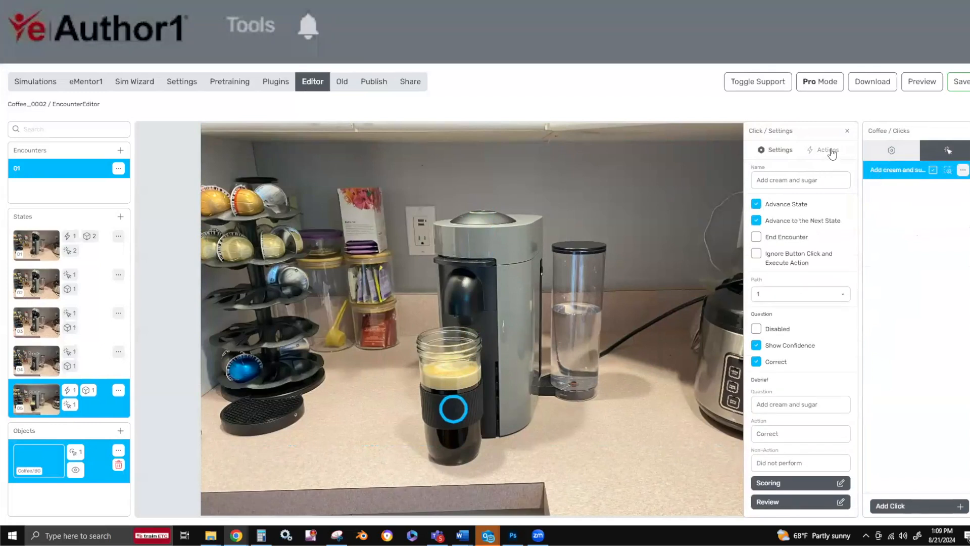
Add "Exactly! Time to add the proper amount of cream and sugar:)" below Correct in the click's display tip.
{"action": "left_click", "coordinate": [829, 150]}
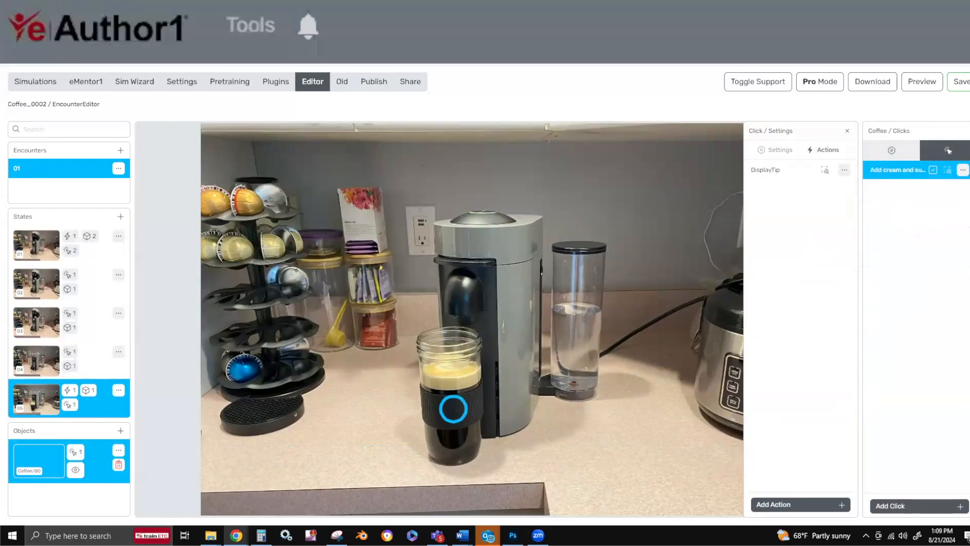
{"action": "left_click", "coordinate": [795, 222]}
{"action": "key", "text": "Return"}
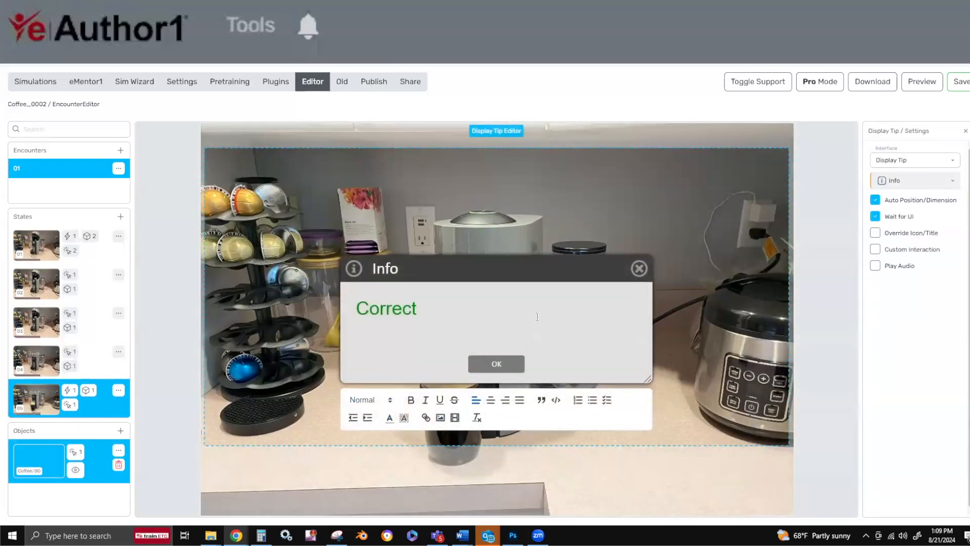
{"action": "type", "text": "Exactly! Time to add the proper amount of cream and sugar:)"}
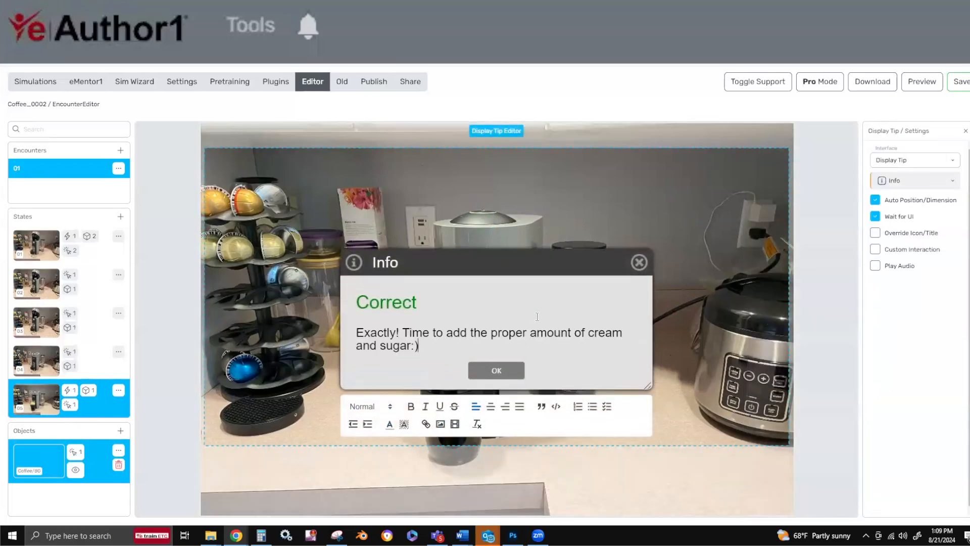
{"action": "left_click", "coordinate": [497, 373]}
Duplicate state 05 together with its display tip action and Coffee object.
{"action": "left_click", "coordinate": [26, 407]}
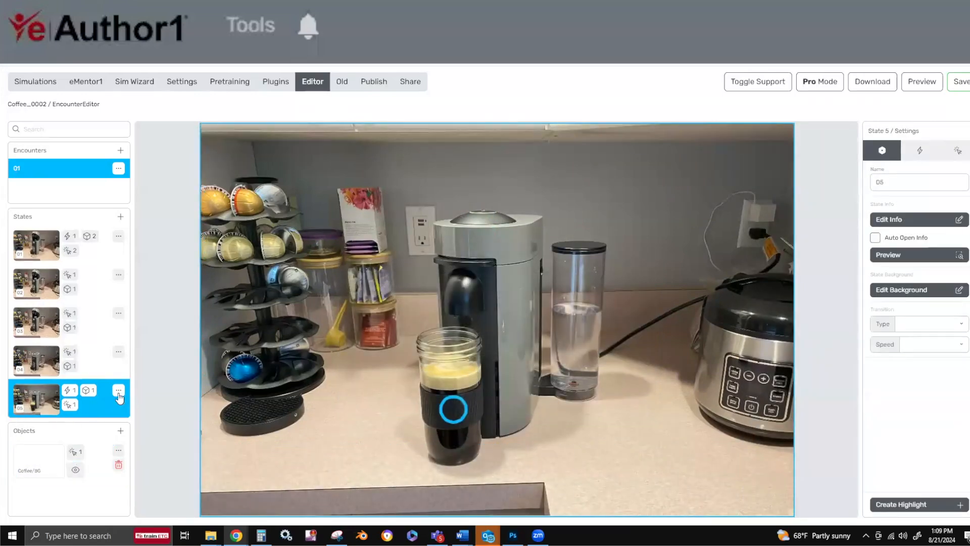
{"action": "left_click", "coordinate": [118, 394]}
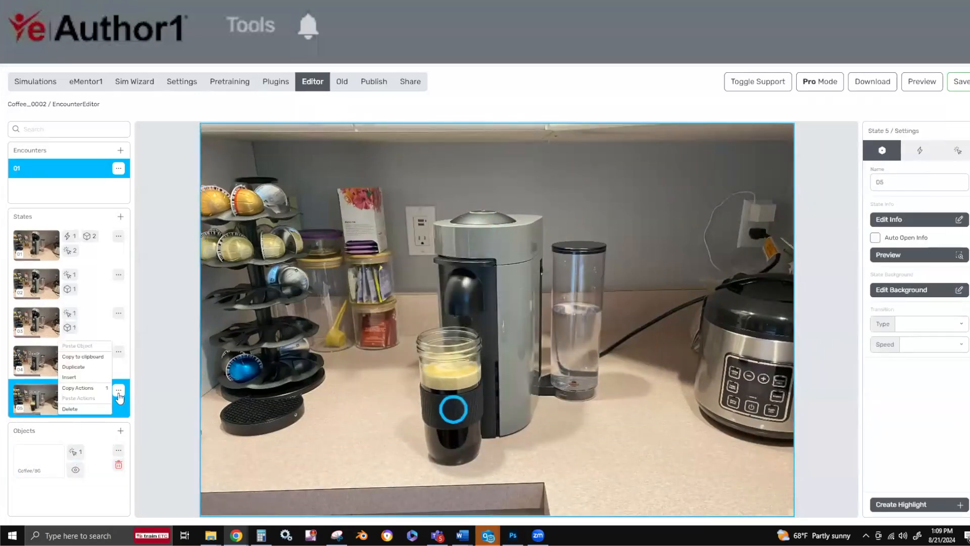
{"action": "left_click", "coordinate": [84, 367]}
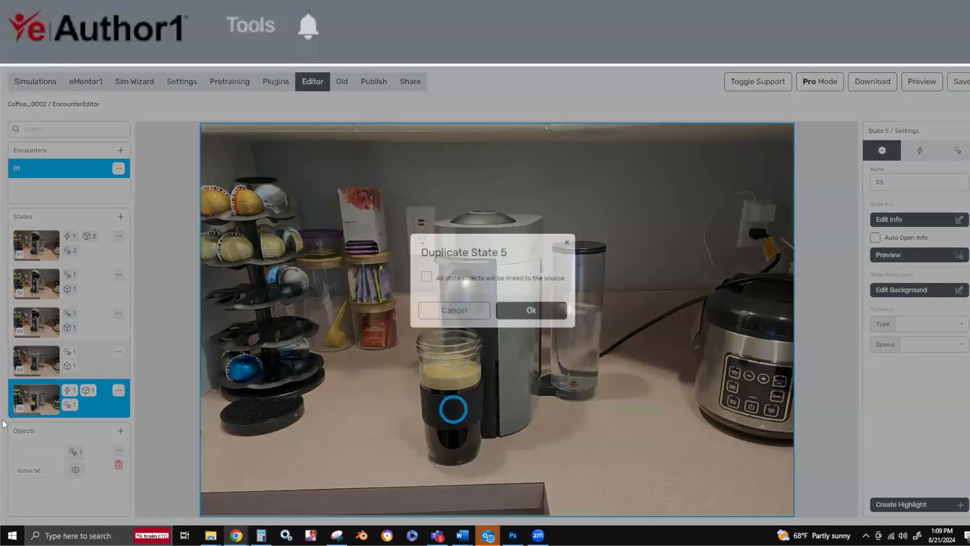
{"action": "left_click", "coordinate": [531, 310]}
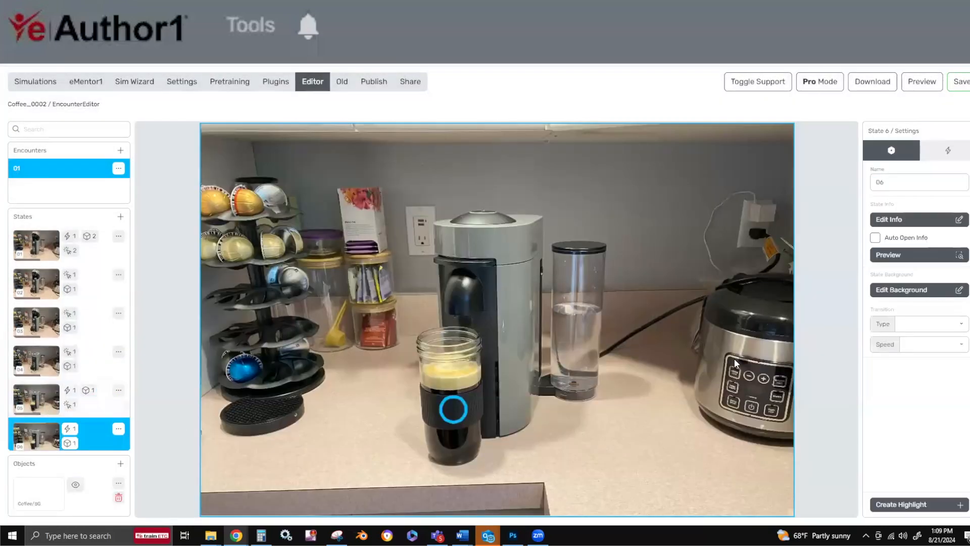
Update state 06's background to image 04 from the Images folder.
{"action": "left_click", "coordinate": [907, 292]}
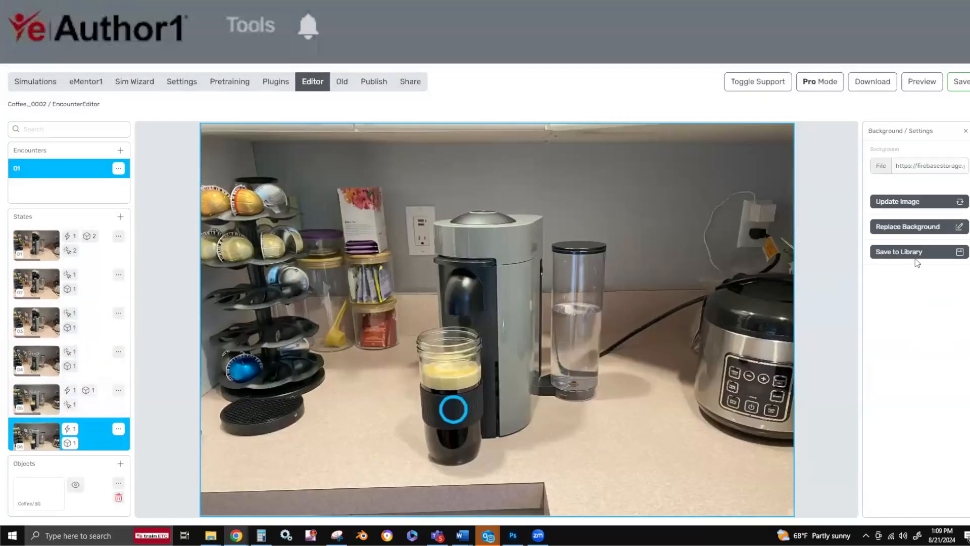
{"action": "left_click", "coordinate": [916, 201]}
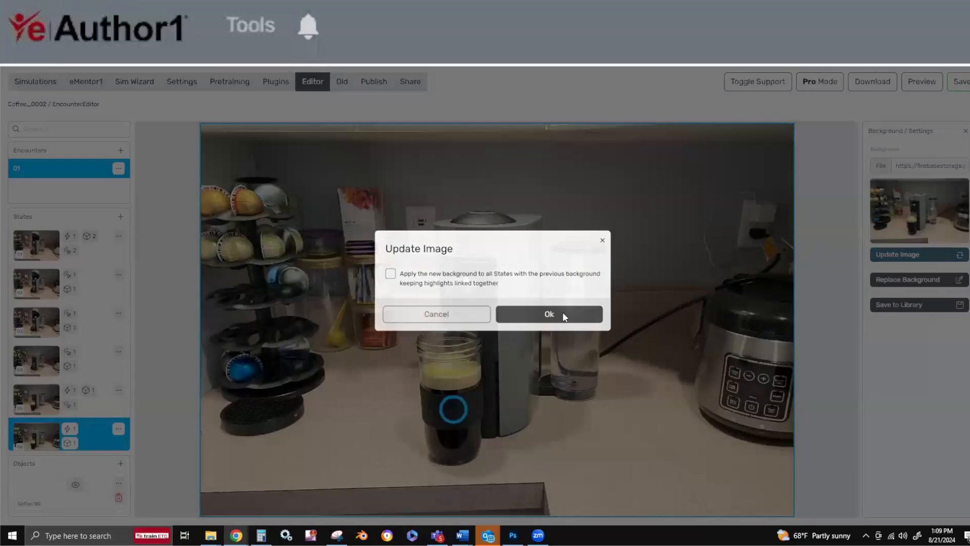
{"action": "left_click", "coordinate": [551, 315]}
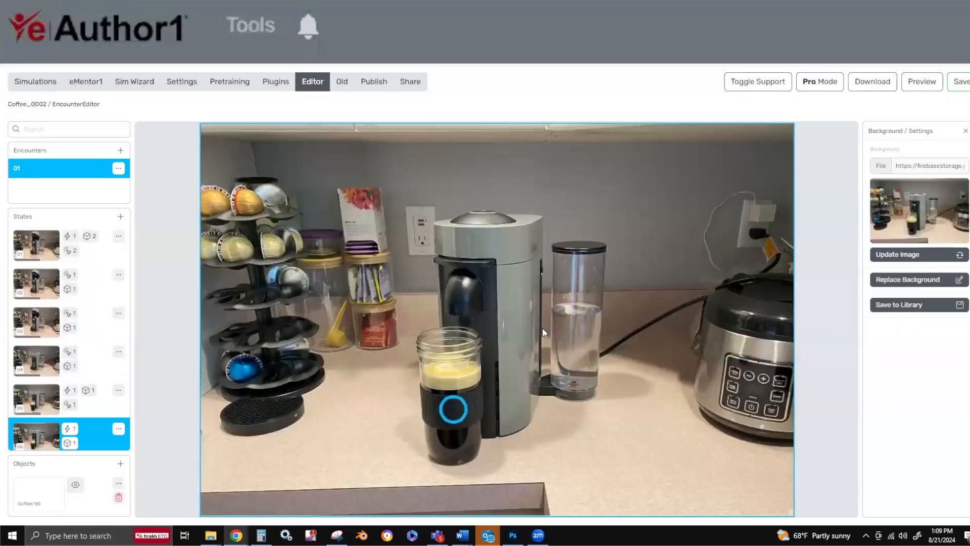
{"action": "left_click", "coordinate": [653, 150]}
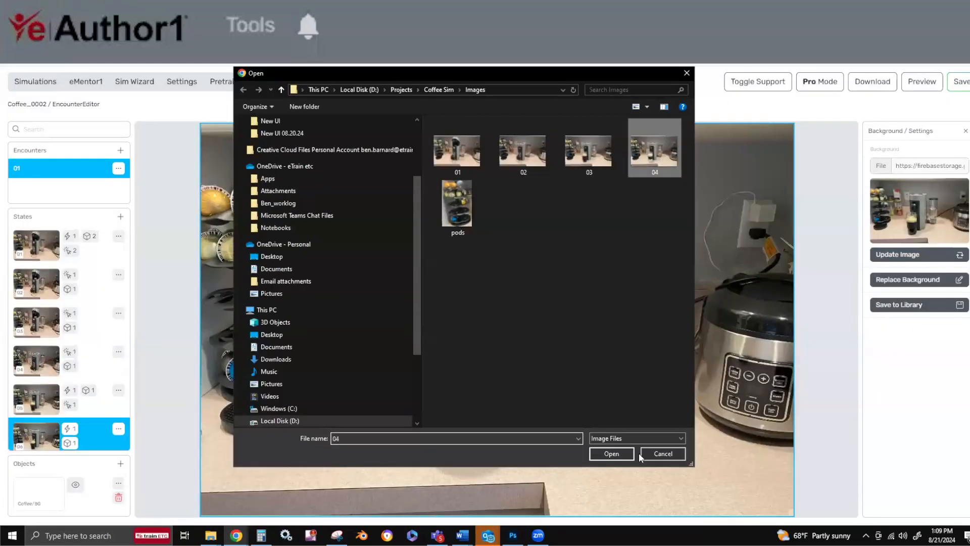
{"action": "left_click", "coordinate": [611, 453]}
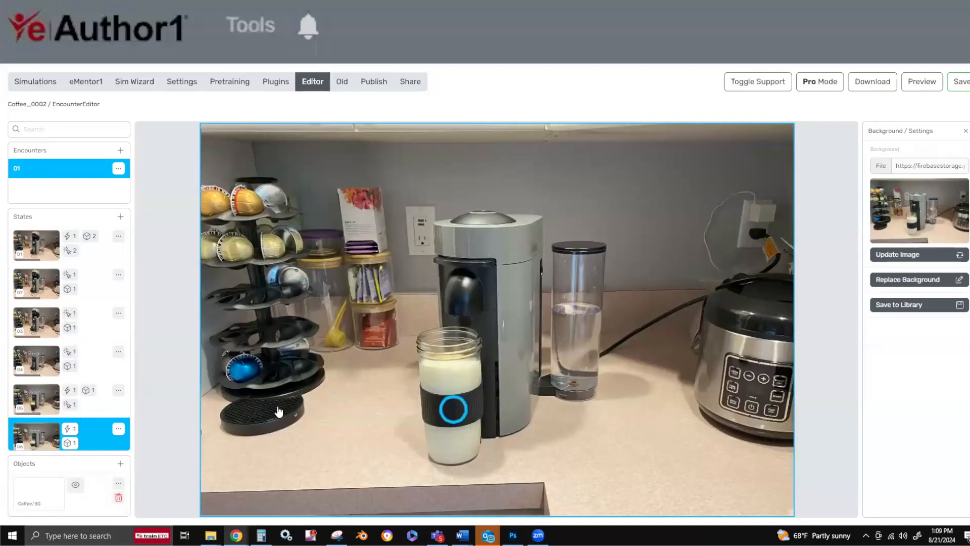
Hide the Coffee object in state 06 and replace the state's display tip text with "Perfect:)".
{"action": "left_click", "coordinate": [78, 488]}
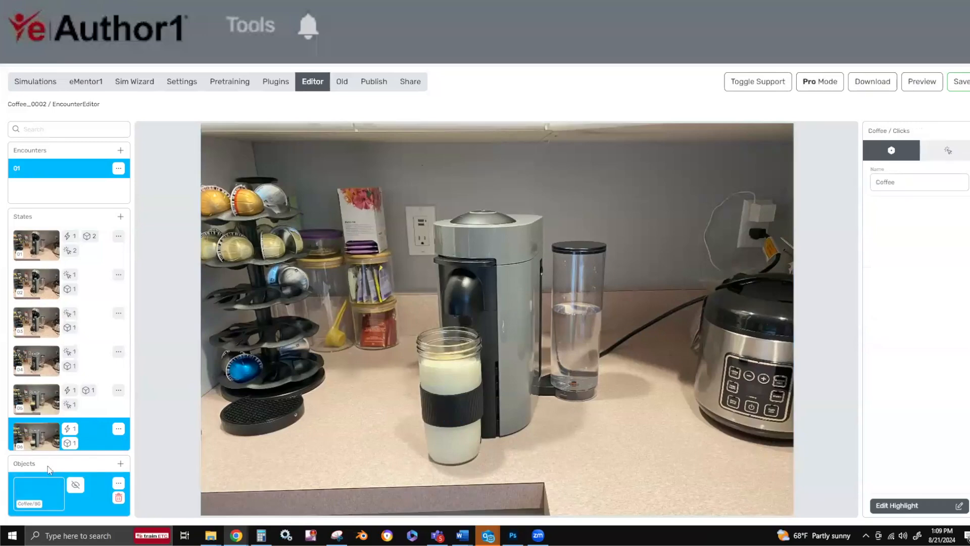
{"action": "left_click", "coordinate": [33, 437]}
{"action": "left_click", "coordinate": [949, 151]}
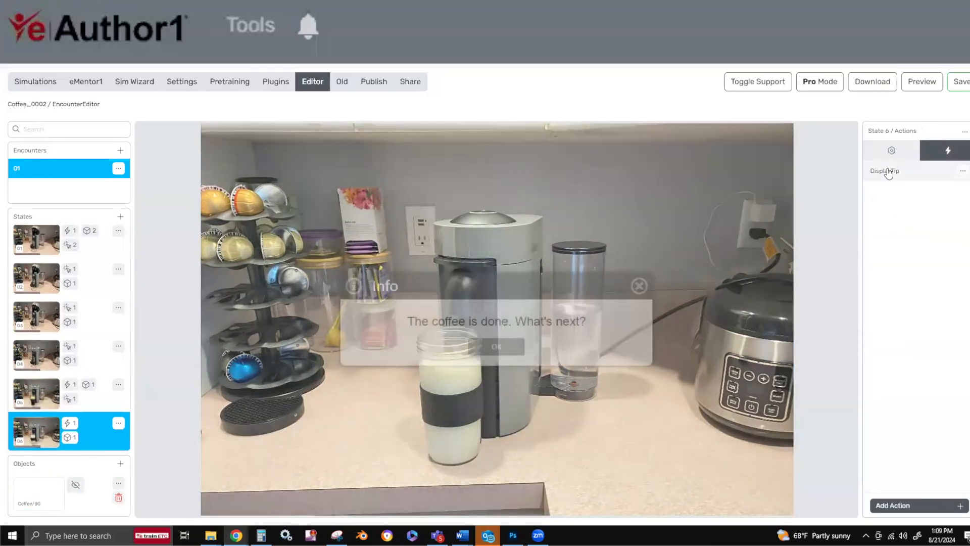
{"action": "left_click", "coordinate": [889, 171]}
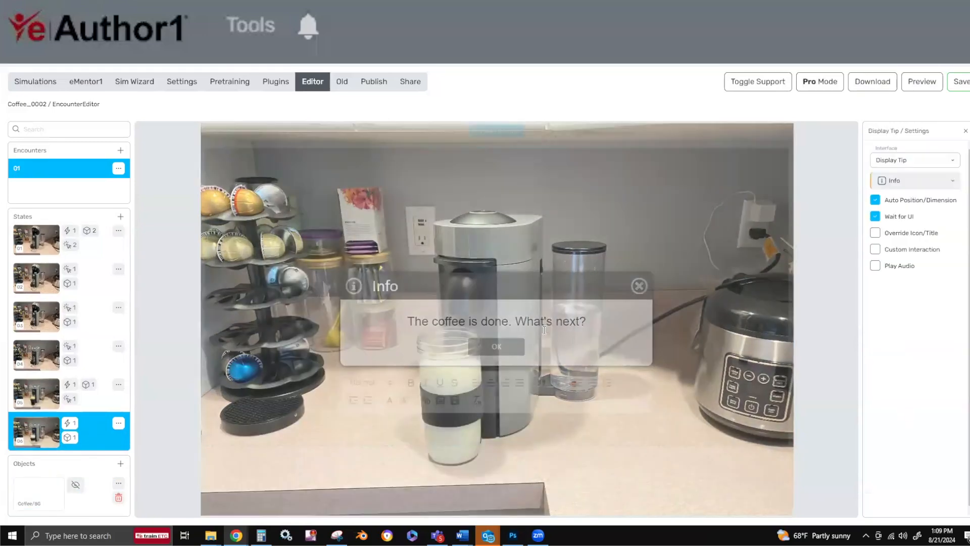
{"action": "left_click_drag", "start_coordinate": [588, 324], "coordinate": [376, 329]}
{"action": "type", "text": "Per"}
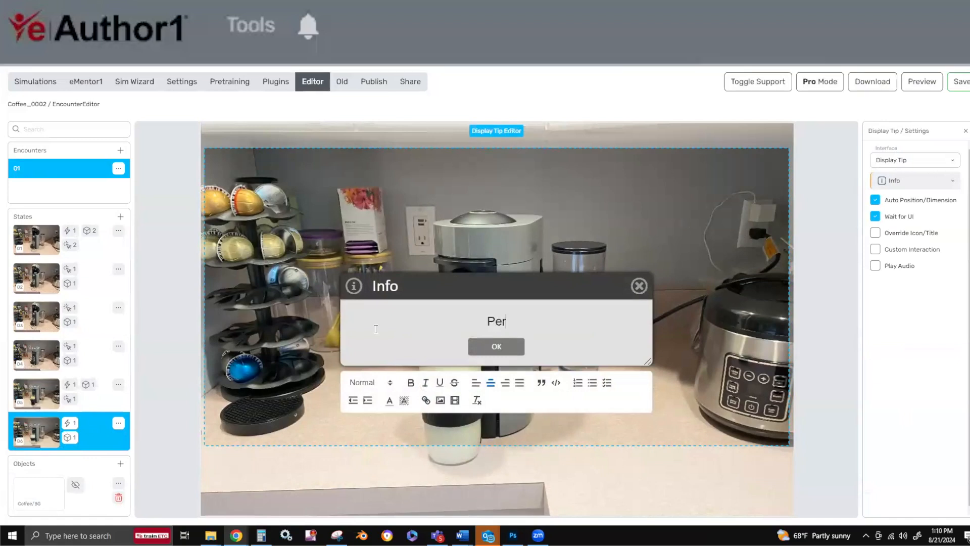
{"action": "type", "text": "fect:)"}
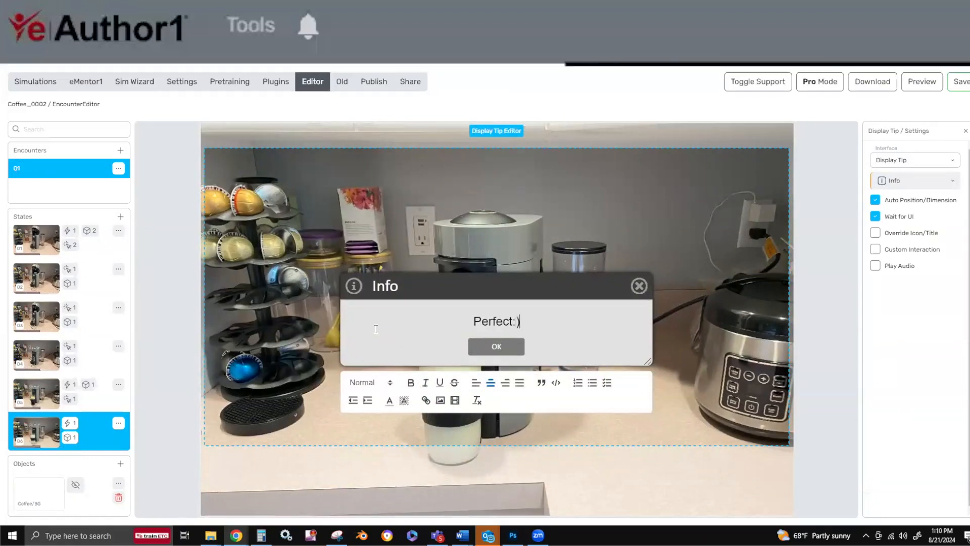
Narrow state 06's display tip window and reposition it higher over the coffee maker.
{"action": "left_click_drag", "start_coordinate": [647, 361], "coordinate": [465, 375]}
{"action": "left_click_drag", "start_coordinate": [414, 289], "coordinate": [490, 245]}
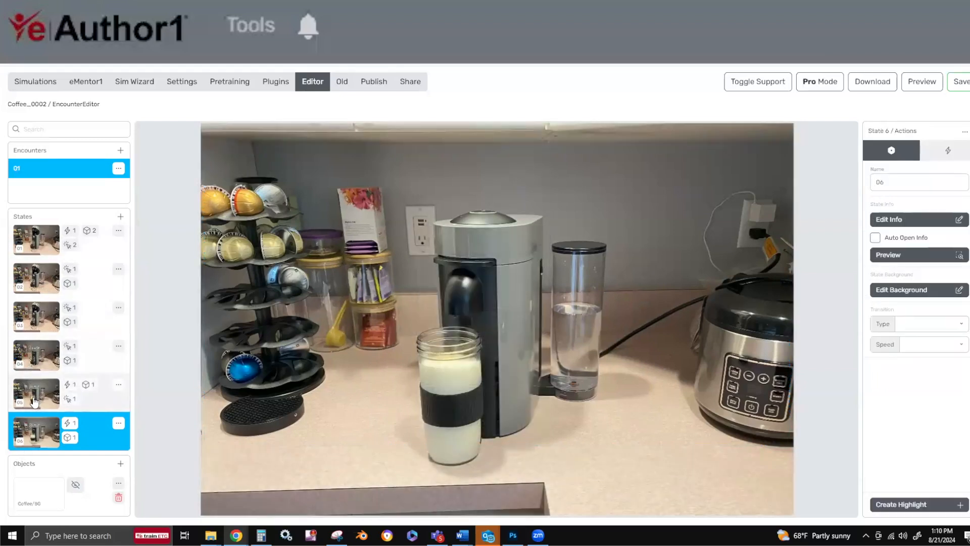
Review the settings of the Water object's "Check the water" and the Lid object's "Close the lid and start the machine" interactions in state 01.
{"action": "left_click", "coordinate": [947, 151]}
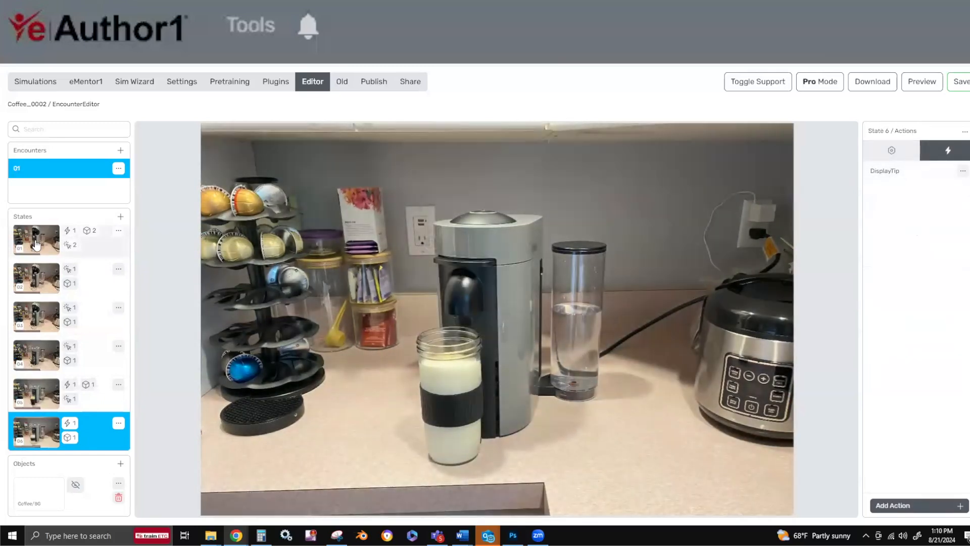
{"action": "left_click", "coordinate": [36, 245]}
{"action": "left_click", "coordinate": [957, 150]}
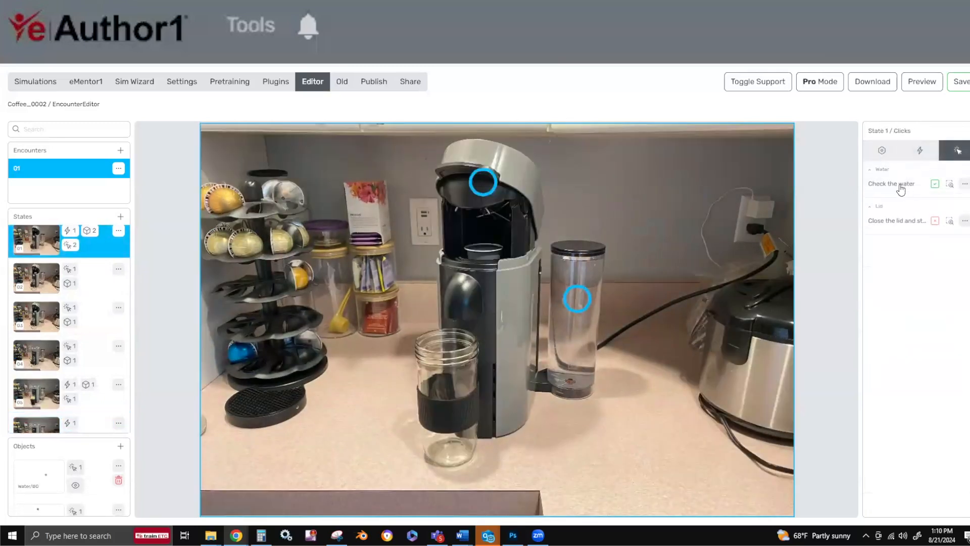
{"action": "left_click", "coordinate": [900, 189]}
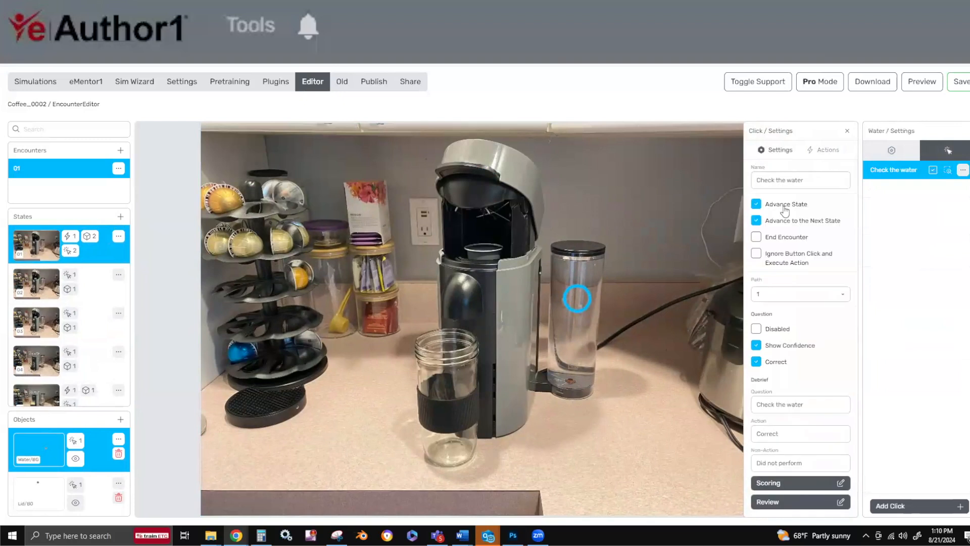
{"action": "left_click", "coordinate": [42, 246]}
{"action": "left_click", "coordinate": [956, 150]}
{"action": "left_click", "coordinate": [903, 221]}
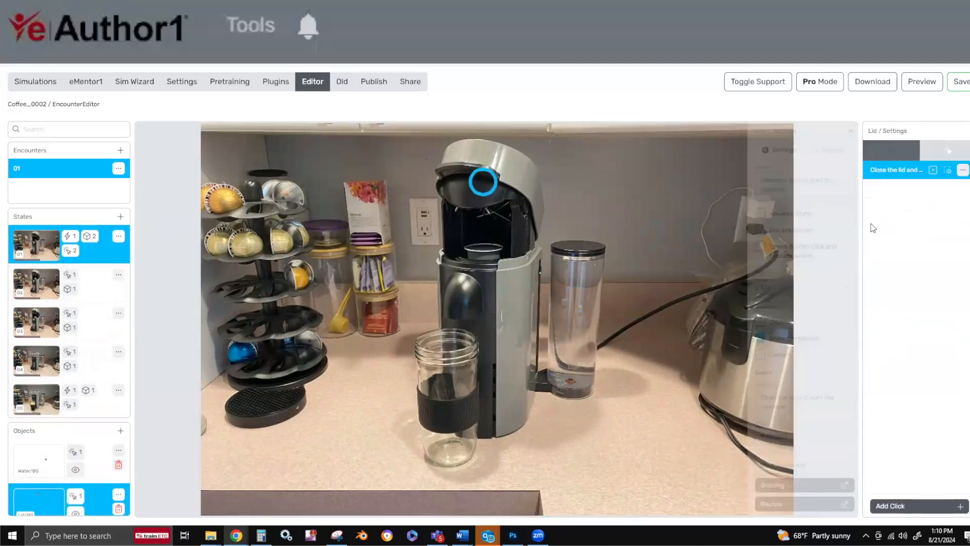
Review the settings of the "Select pod" interaction in state 02 and the "Load the pod" interaction in state 03.
{"action": "left_click", "coordinate": [38, 285]}
{"action": "left_click", "coordinate": [956, 150]}
{"action": "left_click", "coordinate": [894, 189]}
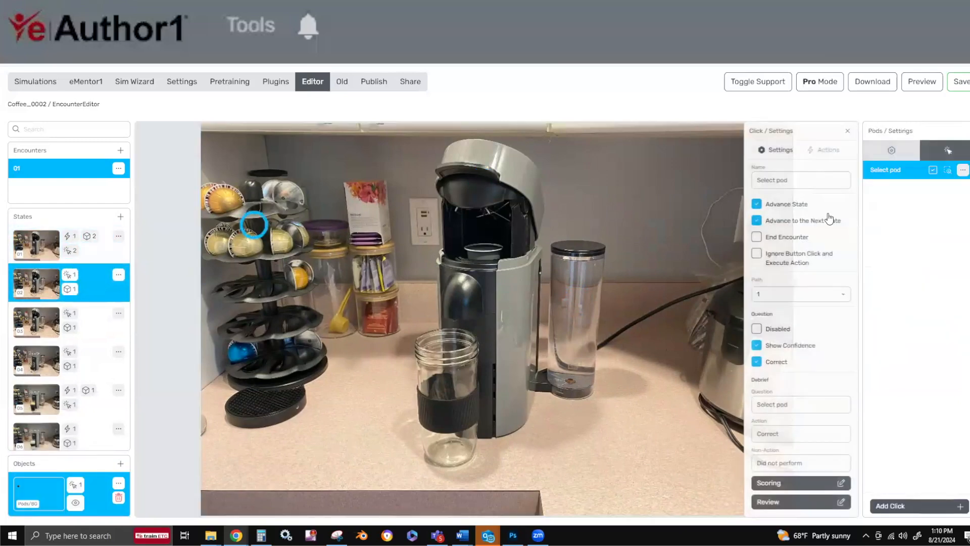
{"action": "left_click", "coordinate": [47, 316]}
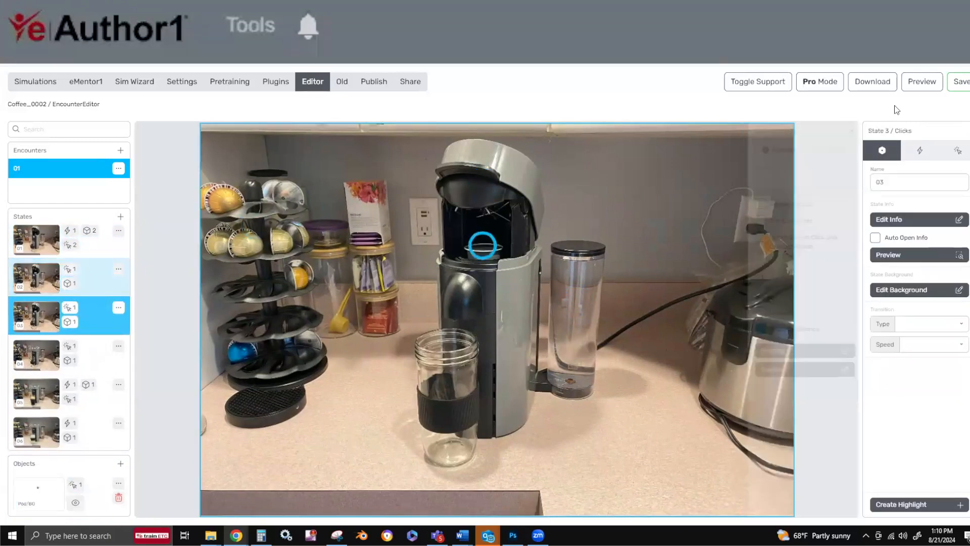
{"action": "left_click", "coordinate": [952, 150]}
{"action": "left_click", "coordinate": [892, 195]}
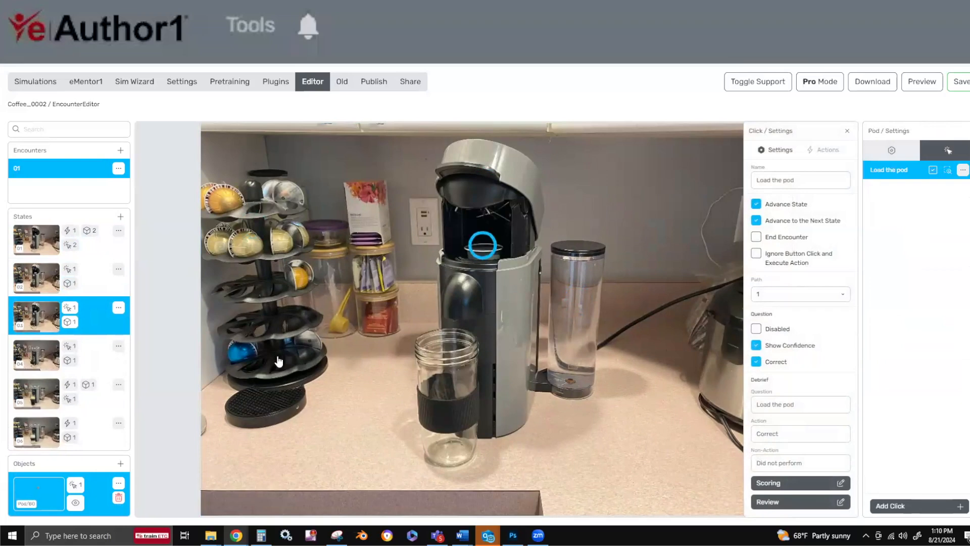
Review the settings of state 04's "Start the coffee maker" interaction and state 05's "Add cream and sugar" interaction.
{"action": "left_click", "coordinate": [47, 353]}
{"action": "left_click", "coordinate": [956, 150]}
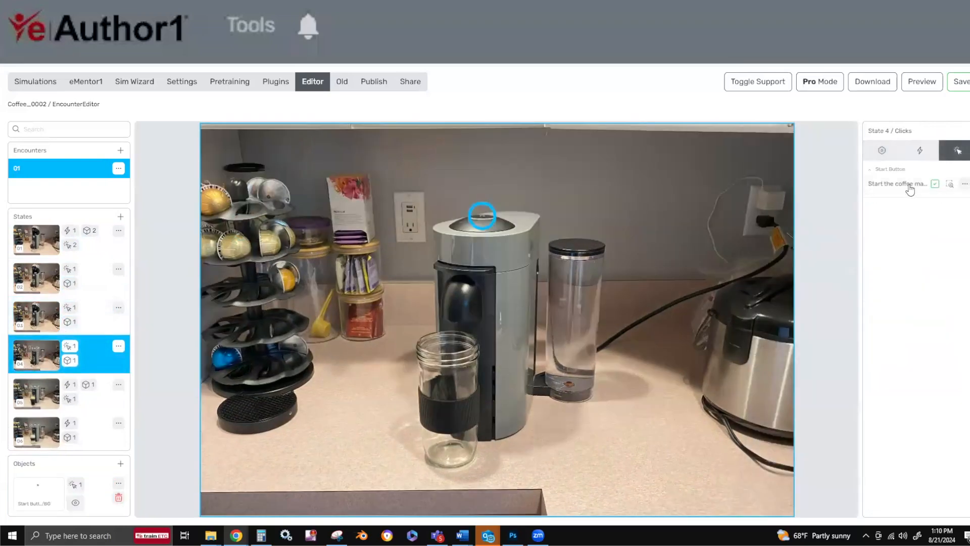
{"action": "left_click", "coordinate": [908, 185]}
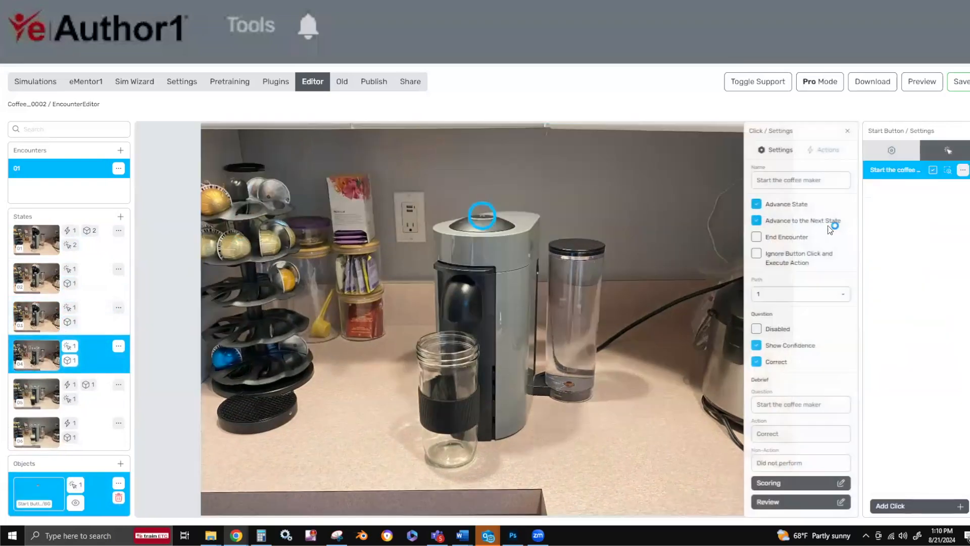
{"action": "left_click", "coordinate": [38, 393]}
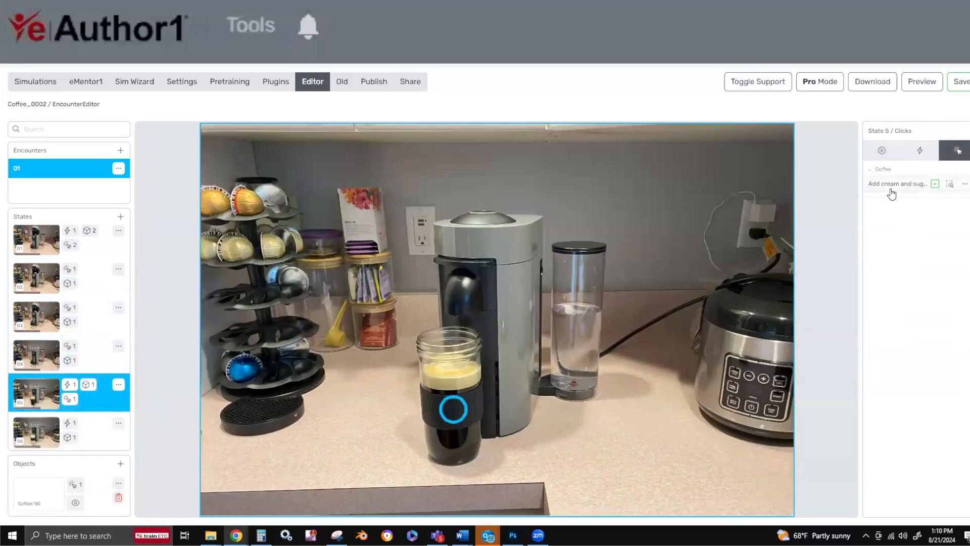
{"action": "left_click", "coordinate": [890, 188]}
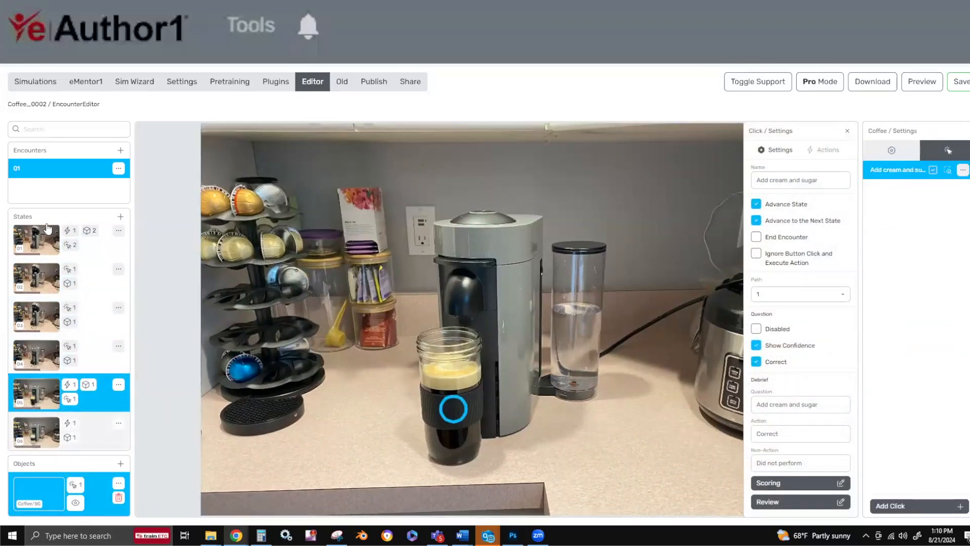
Save the simulation and preview it from encounter 01, state 1, continuing past the introduction and the opening tip.
{"action": "left_click", "coordinate": [96, 241]}
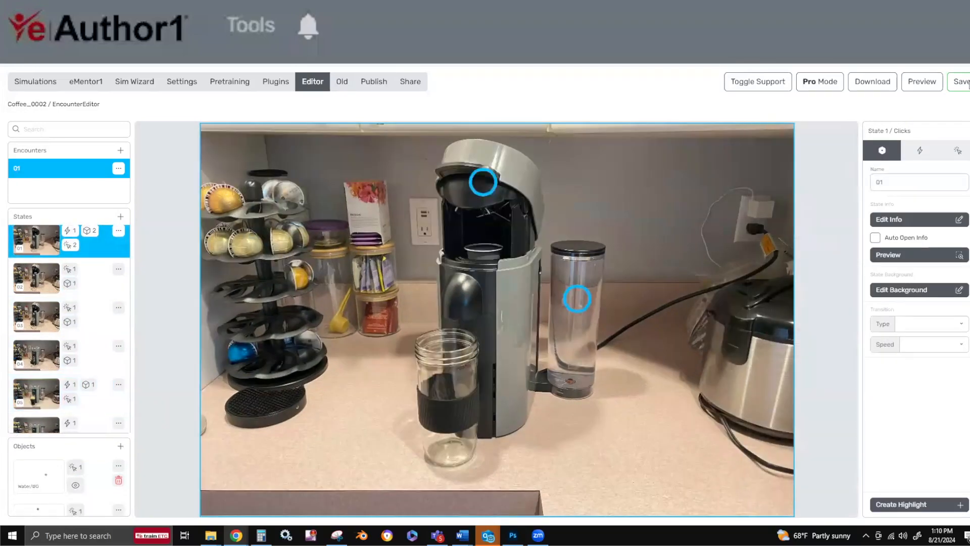
{"action": "left_click", "coordinate": [960, 82]}
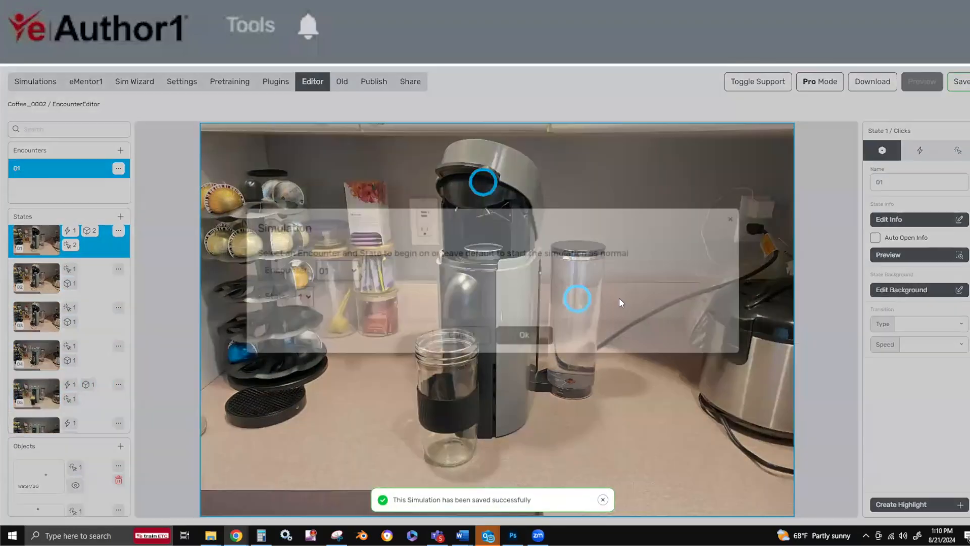
{"action": "left_click", "coordinate": [926, 83]}
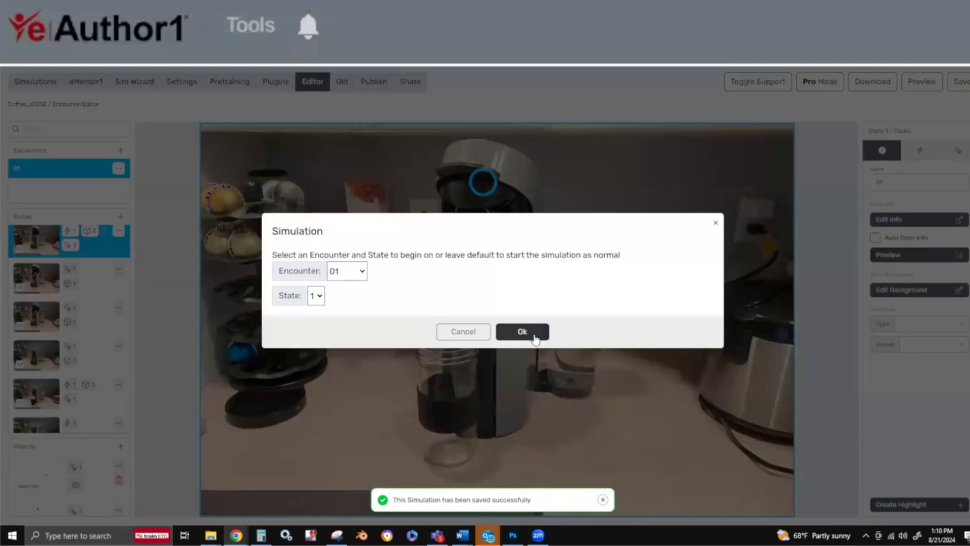
{"action": "left_click", "coordinate": [522, 332]}
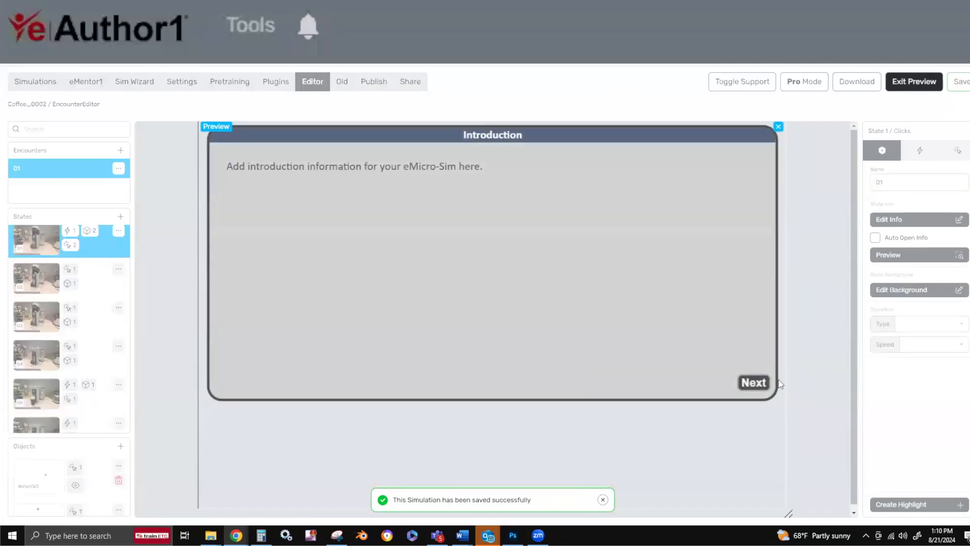
{"action": "left_click", "coordinate": [758, 385]}
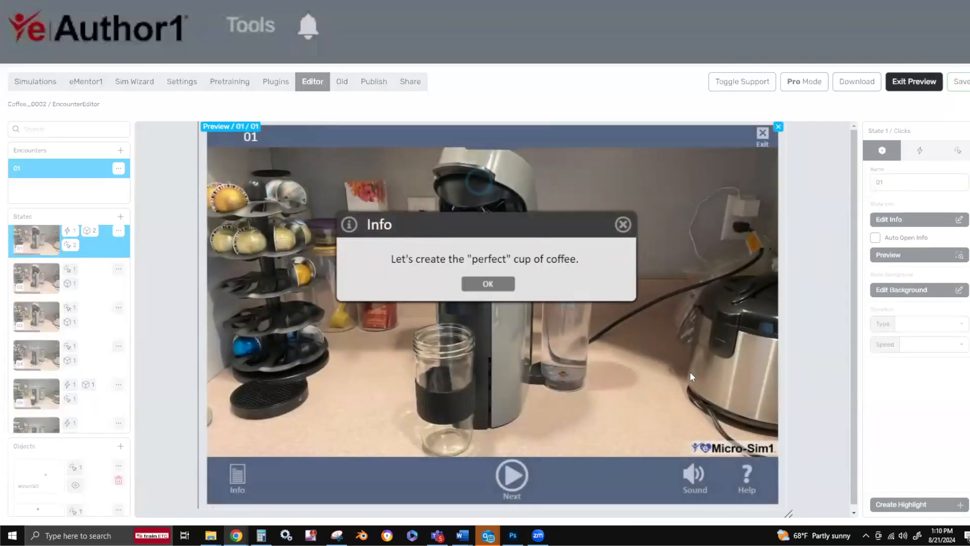
{"action": "left_click", "coordinate": [507, 284]}
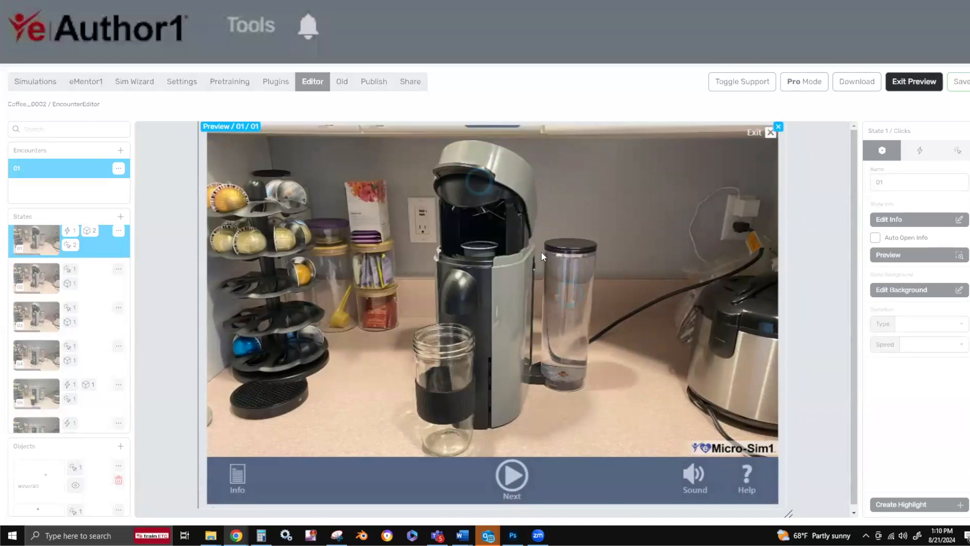
Test the lid in the preview by choosing "Close the lid and start the machine" with high confidence, then dismiss the feedback.
{"action": "left_click", "coordinate": [479, 182]}
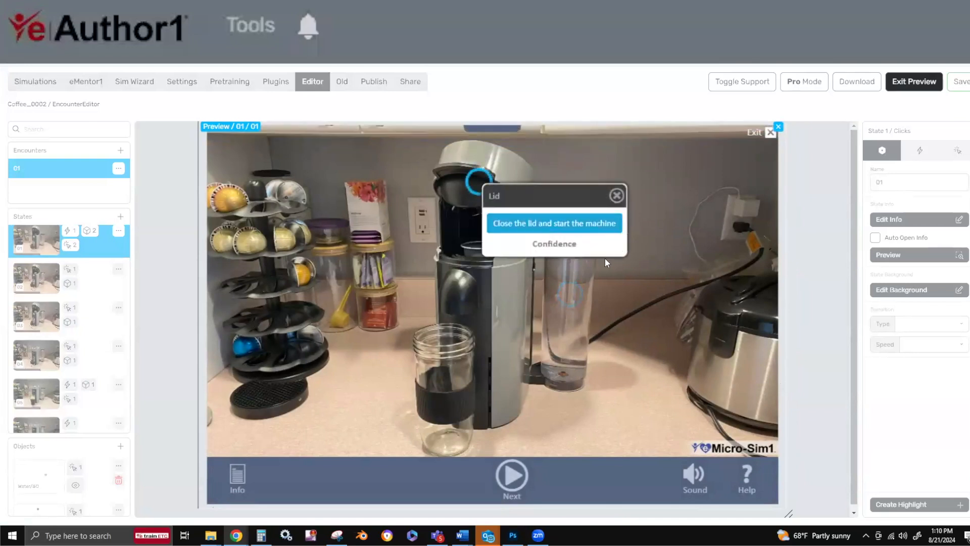
{"action": "left_click", "coordinate": [581, 262]}
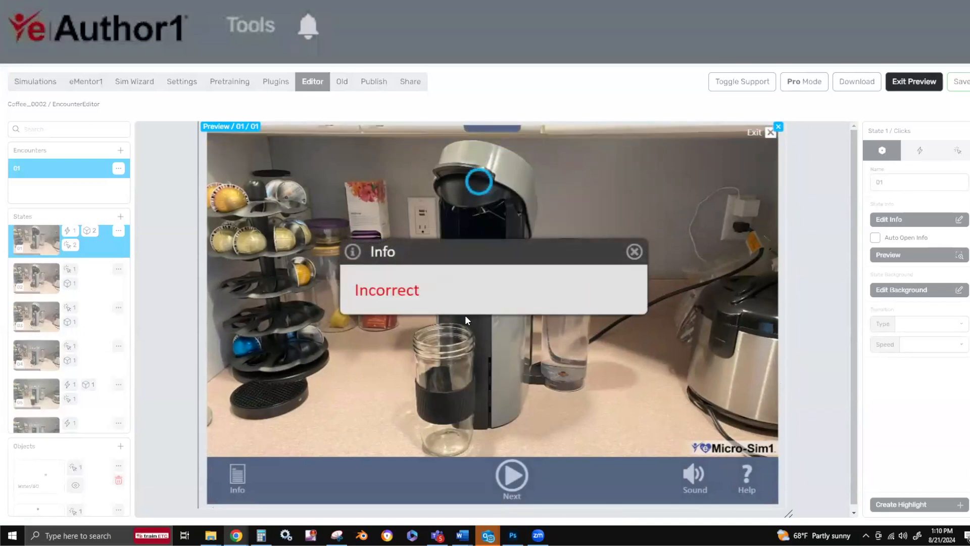
{"action": "left_click", "coordinate": [493, 363]}
Test the water tank in the preview by choosing "Check the water" with high confidence and continue to state 02.
{"action": "left_click", "coordinate": [566, 295]}
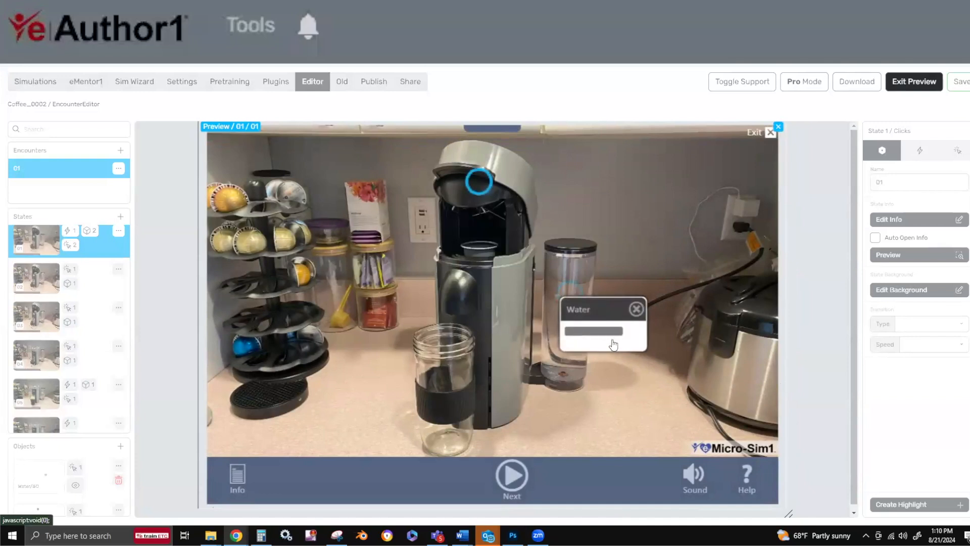
{"action": "left_click", "coordinate": [605, 336]}
{"action": "left_click", "coordinate": [651, 373]}
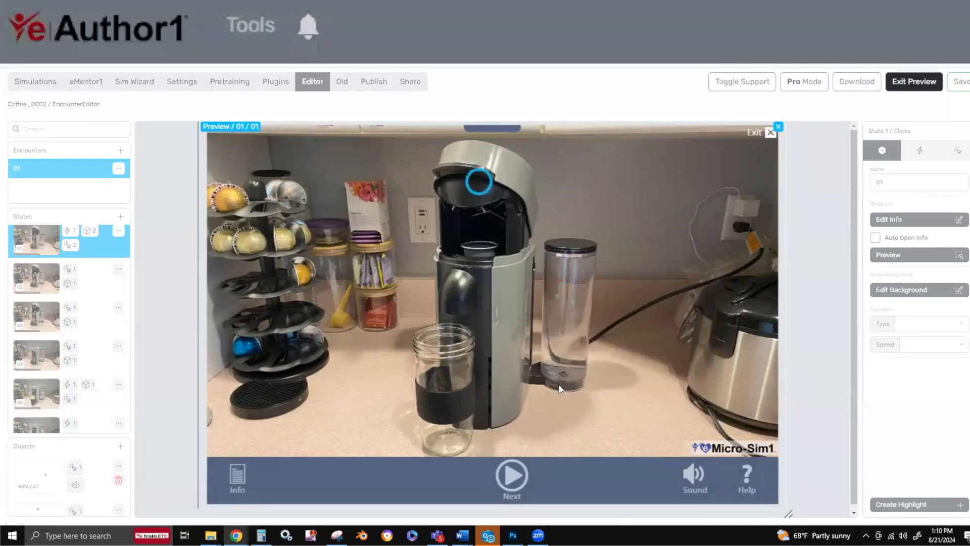
{"action": "left_click", "coordinate": [497, 359]}
Test "Select pod" on the pod rack and "Load the pod" on the machine with high confidence, continuing to state 04.
{"action": "left_click", "coordinate": [268, 224]}
{"action": "left_click", "coordinate": [303, 256]}
{"action": "left_click", "coordinate": [363, 296]}
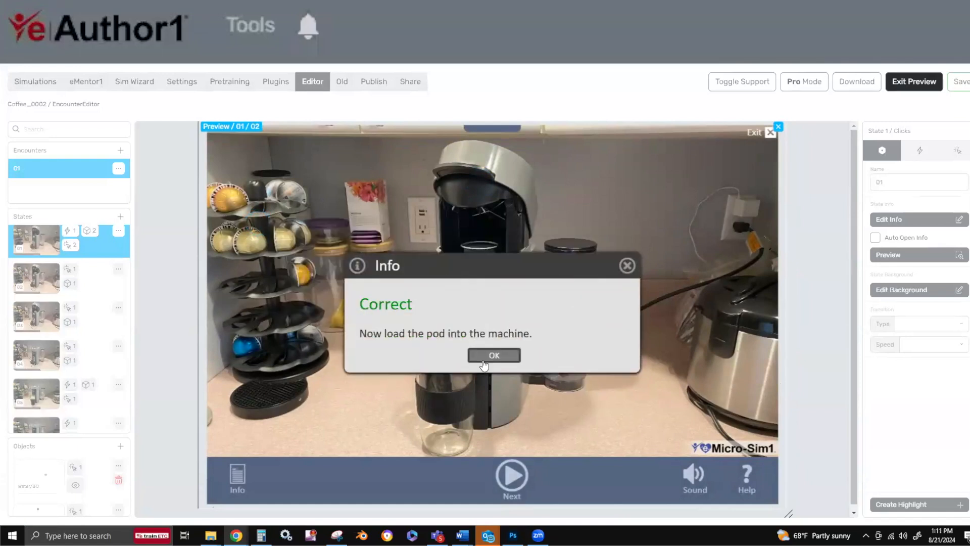
{"action": "left_click", "coordinate": [483, 358]}
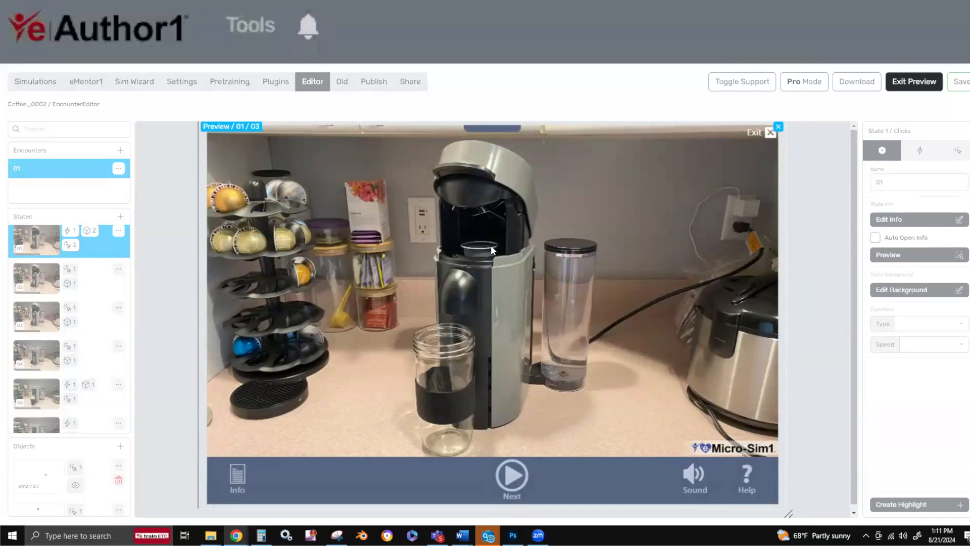
{"action": "left_click", "coordinate": [477, 241]}
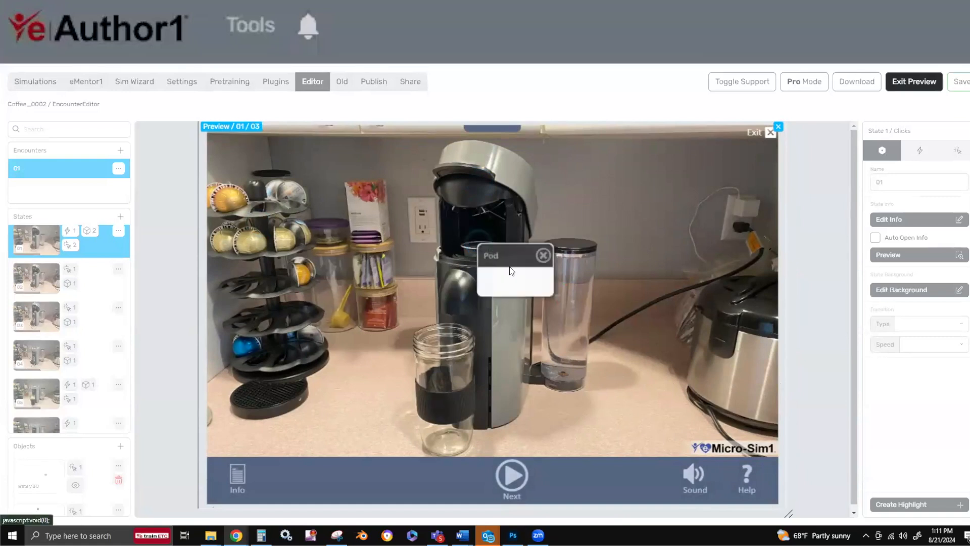
{"action": "left_click", "coordinate": [510, 281]}
{"action": "left_click", "coordinate": [567, 322]}
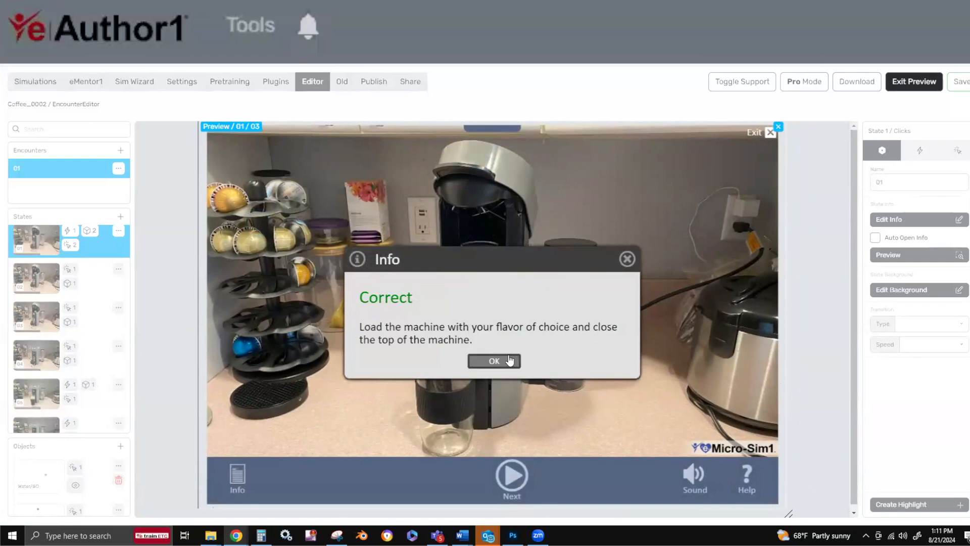
{"action": "left_click", "coordinate": [506, 360]}
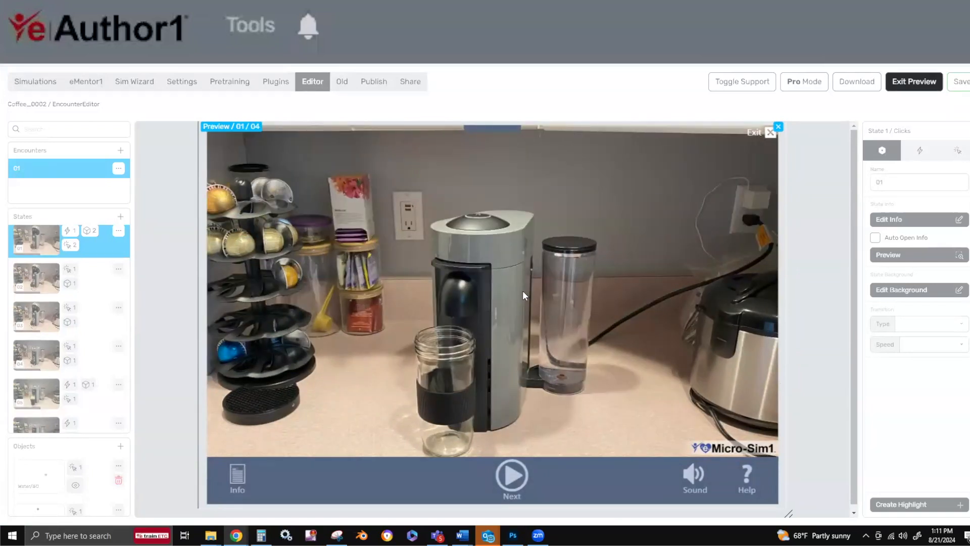
Test the start button in the preview by choosing "Start the coffee maker" with high confidence and continue to state 05.
{"action": "left_click", "coordinate": [525, 222]}
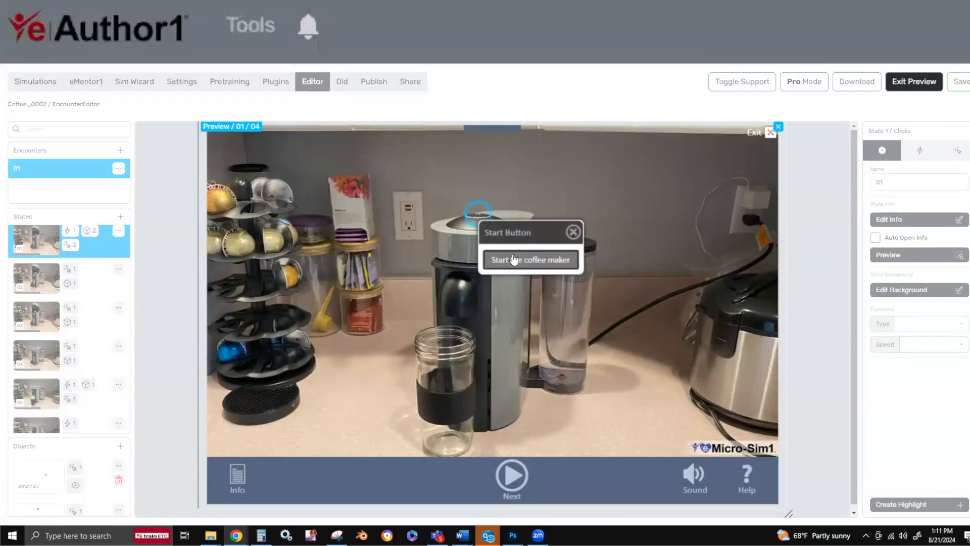
{"action": "left_click", "coordinate": [515, 258]}
{"action": "left_click", "coordinate": [568, 297]}
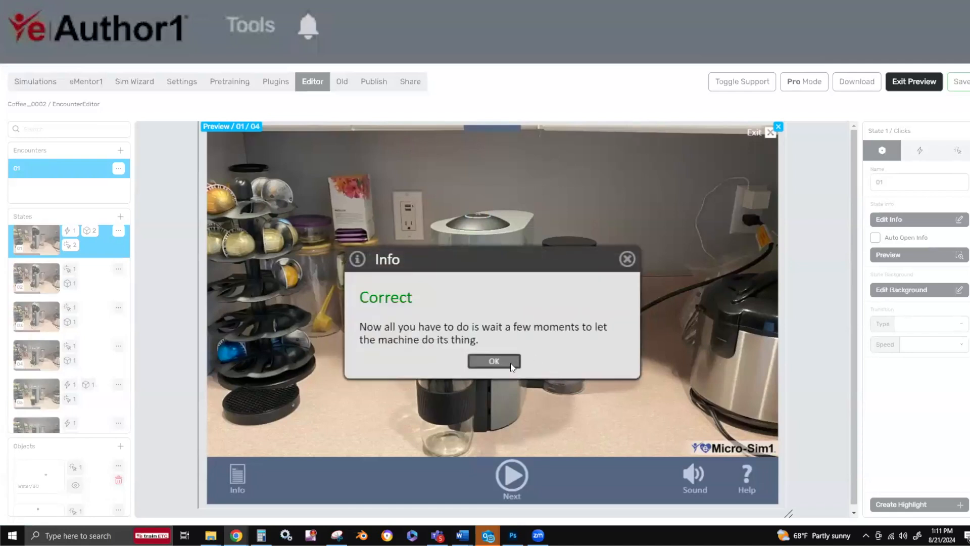
{"action": "left_click", "coordinate": [511, 362]}
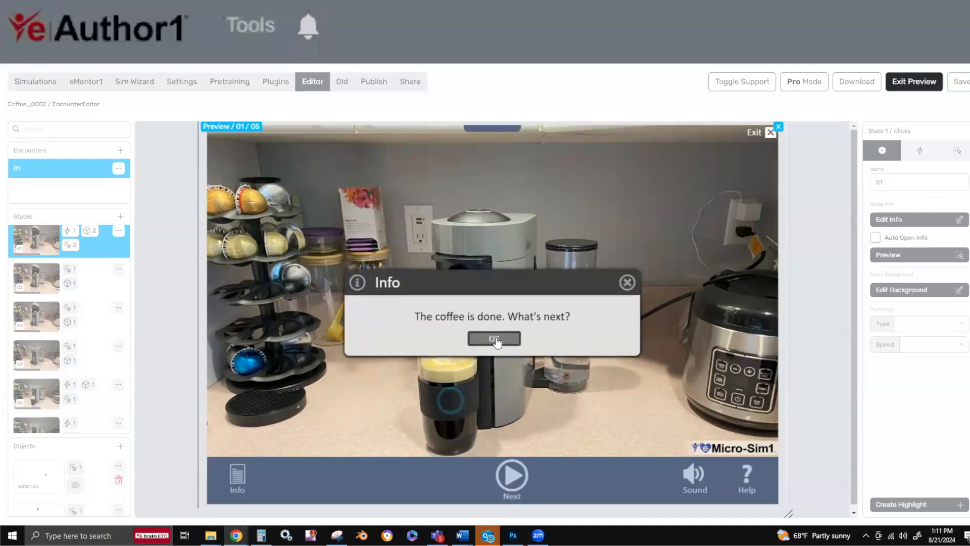
Dismiss state 05's tip and test the coffee jar by choosing "Add cream and sugar" with high confidence.
{"action": "left_click", "coordinate": [495, 339]}
{"action": "left_click", "coordinate": [454, 398]}
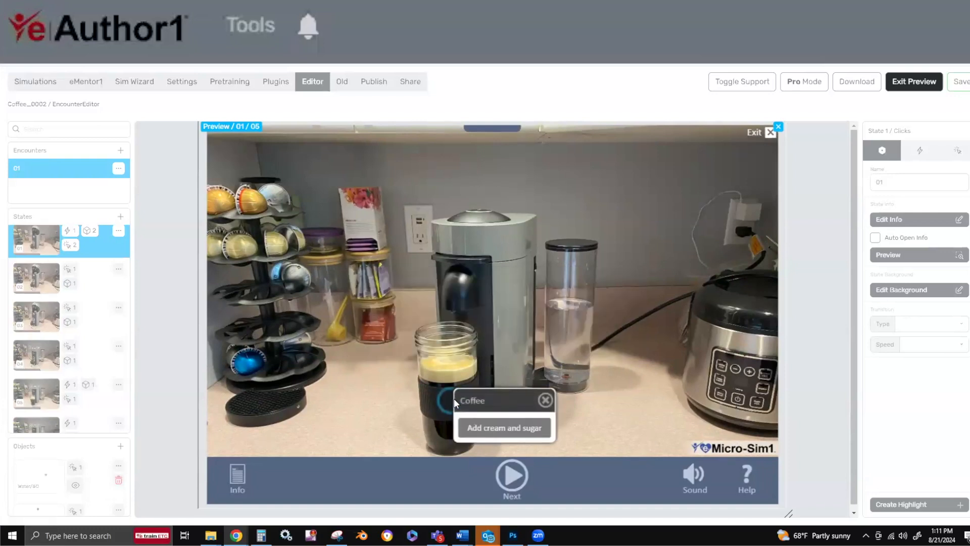
{"action": "left_click", "coordinate": [475, 426]}
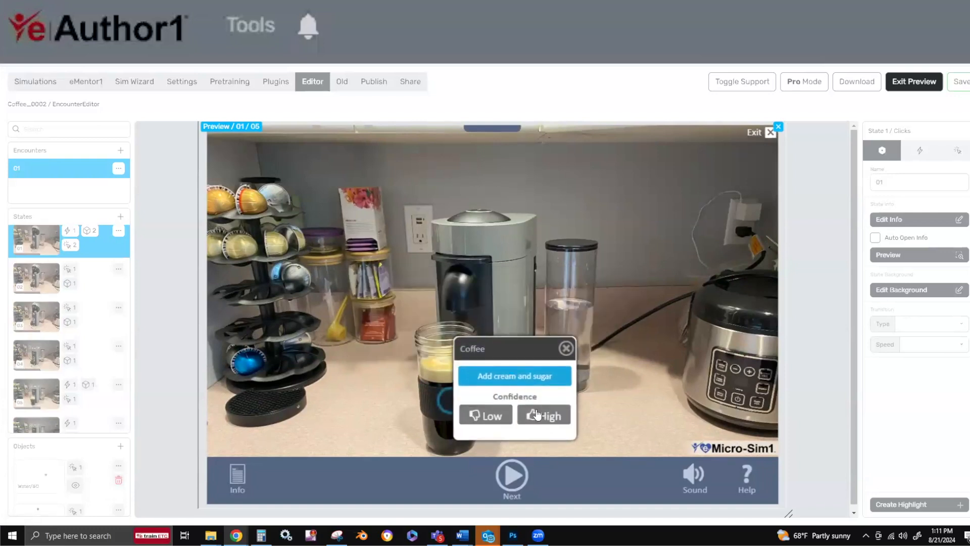
{"action": "left_click", "coordinate": [536, 414]}
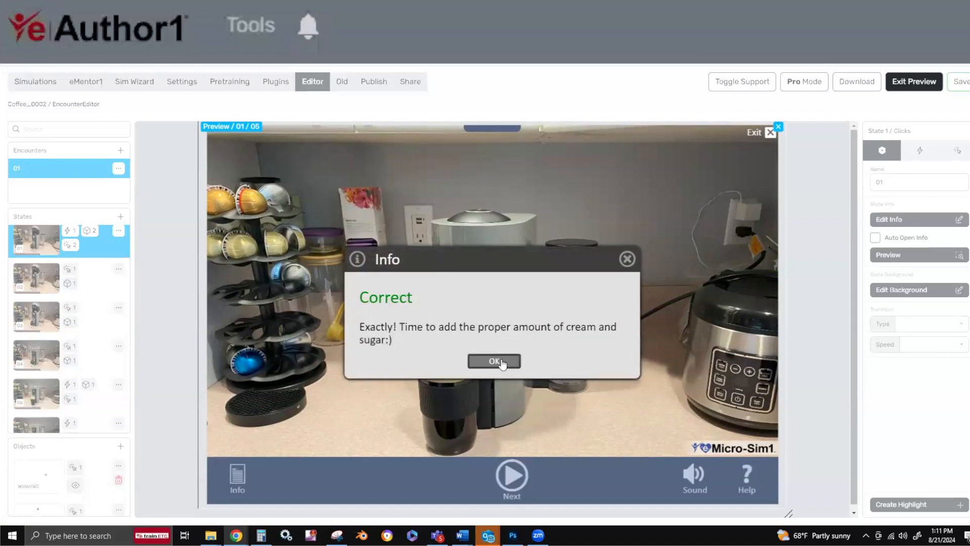
Continue to state 06, dismiss its closing tip and advance to the Debrief Report.
{"action": "left_click", "coordinate": [502, 362]}
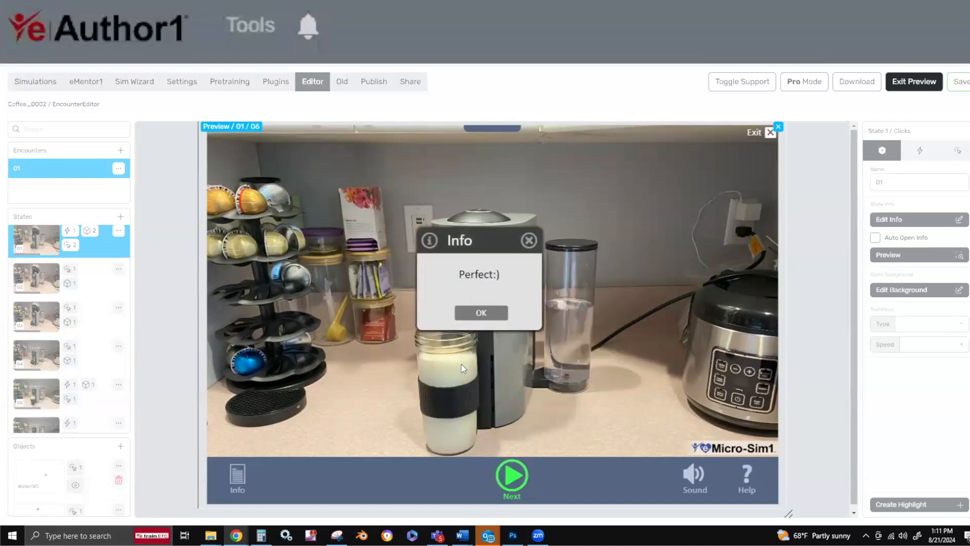
{"action": "left_click", "coordinate": [479, 312]}
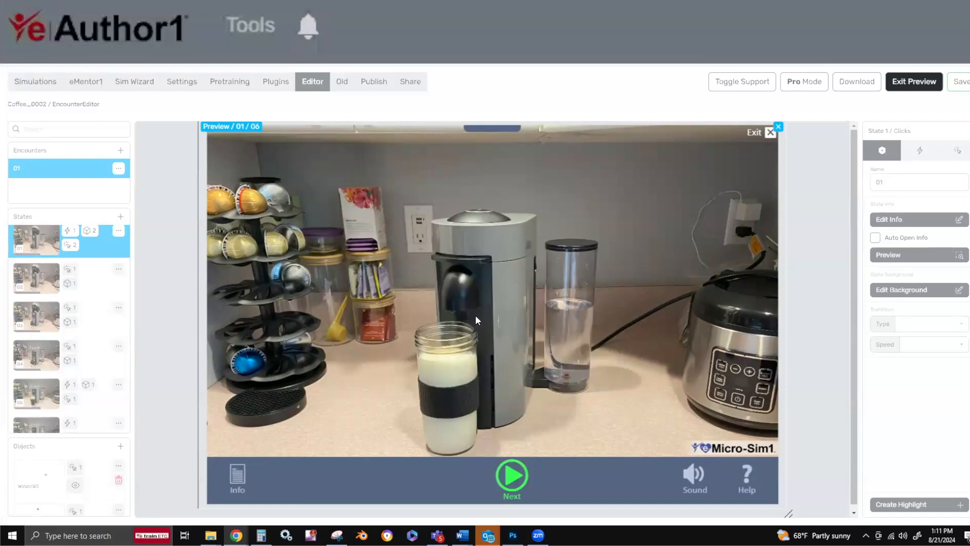
{"action": "left_click", "coordinate": [515, 473]}
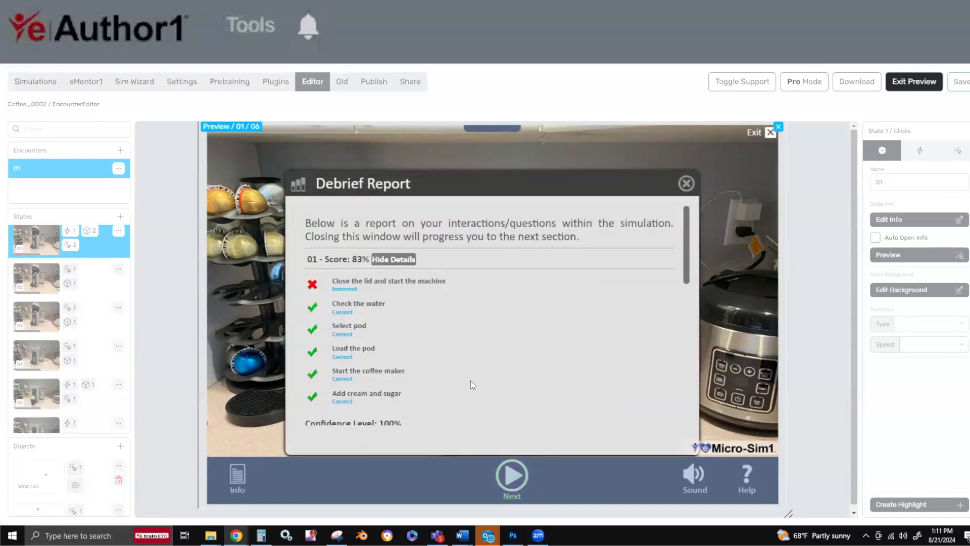
Review the Debrief Report's question results, confidence table and knowledge chart, and close the report.
{"action": "scroll", "coordinate": [452, 371], "scroll_direction": "down", "scroll_amount": 10}
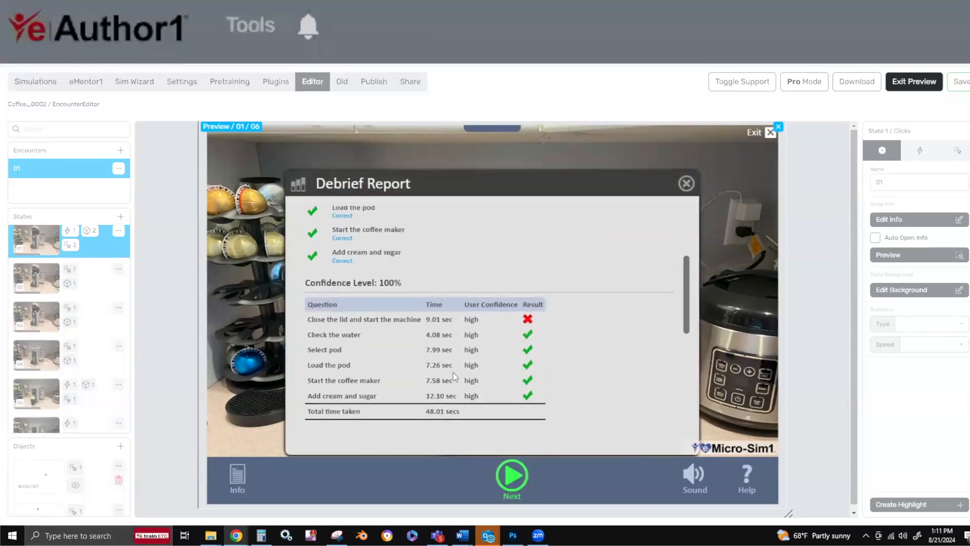
{"action": "scroll", "coordinate": [452, 371], "scroll_direction": "up", "scroll_amount": 10}
{"action": "scroll", "coordinate": [452, 372], "scroll_direction": "down", "scroll_amount": 6}
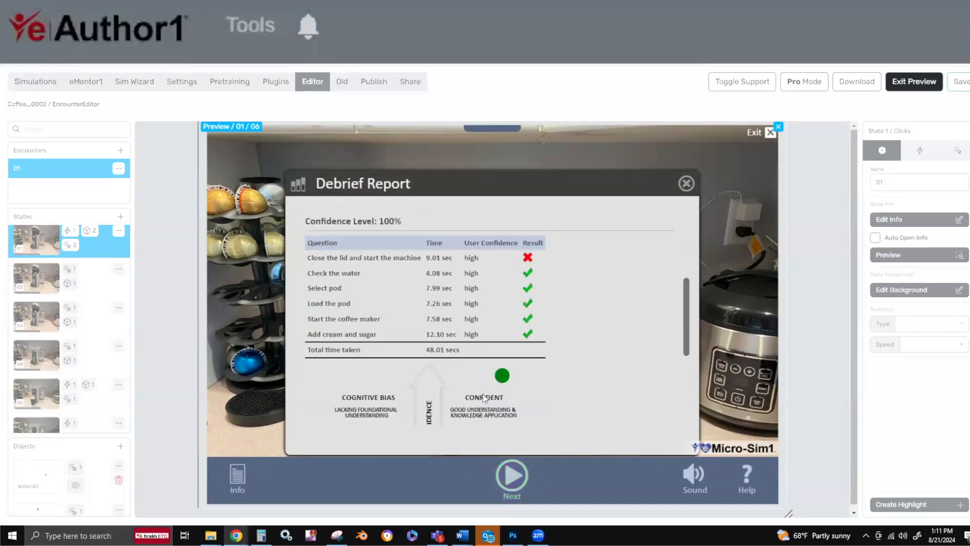
{"action": "left_click", "coordinate": [686, 183]}
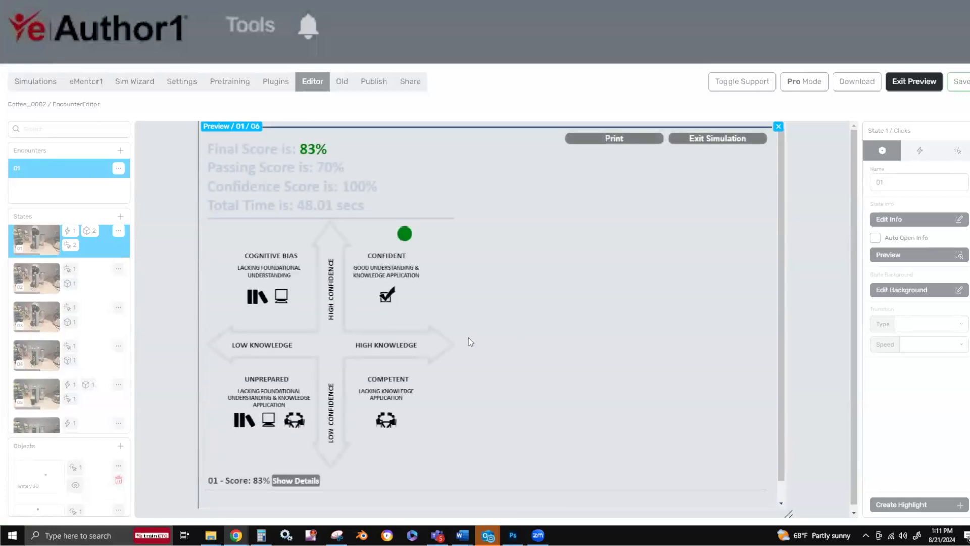
Show the score details for encounter 01 on the final score page and review its question results and confidence table.
{"action": "scroll", "coordinate": [454, 334], "scroll_direction": "down", "scroll_amount": 1}
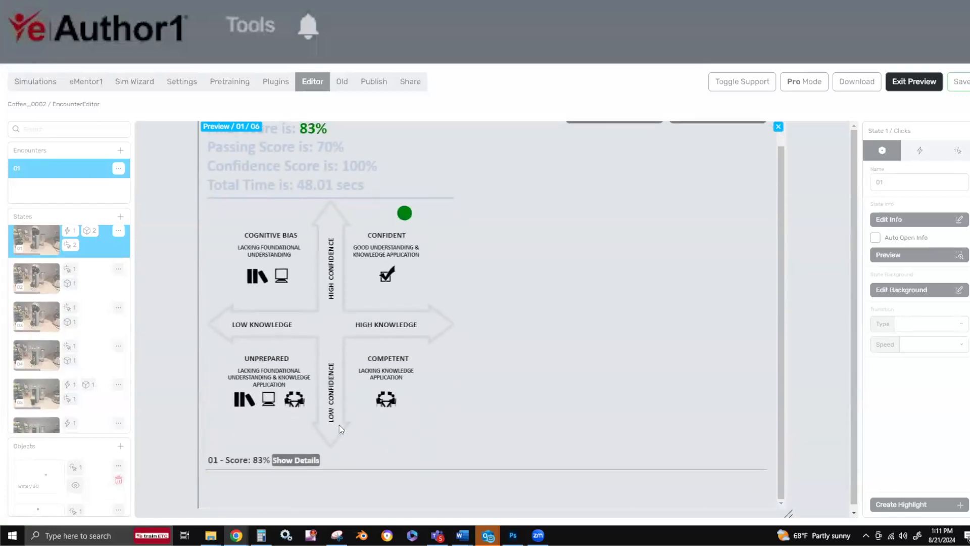
{"action": "left_click", "coordinate": [295, 460]}
{"action": "scroll", "coordinate": [419, 422], "scroll_direction": "down", "scroll_amount": 5}
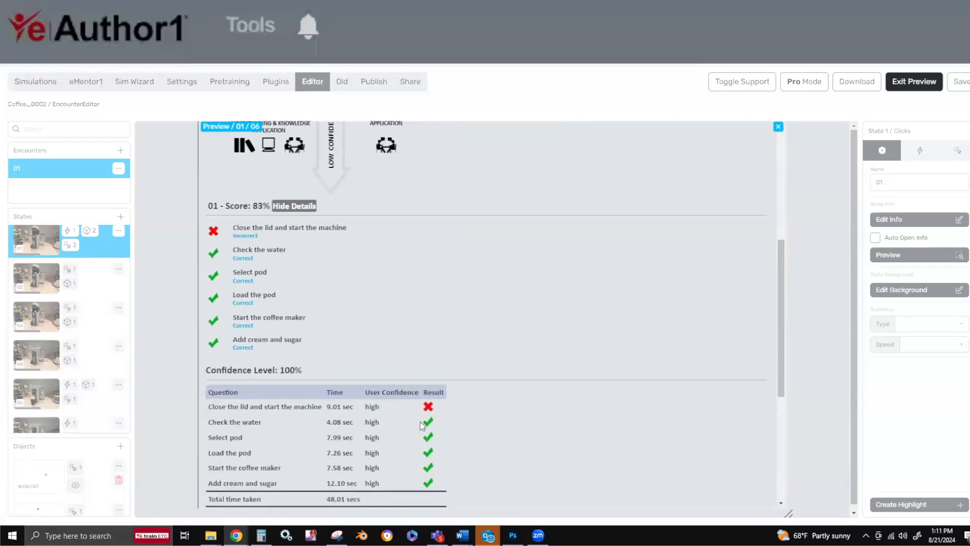
{"action": "scroll", "coordinate": [420, 422], "scroll_direction": "down", "scroll_amount": 8}
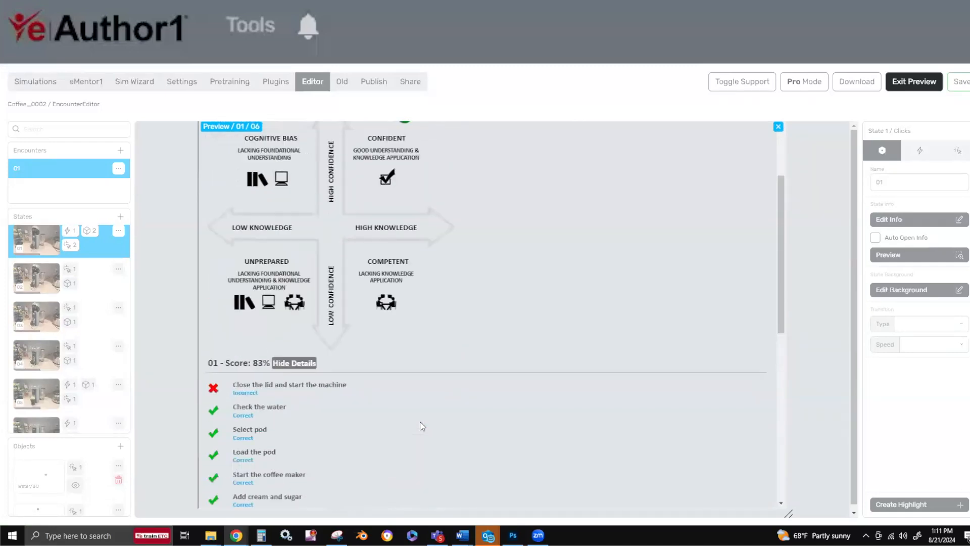
{"action": "scroll", "coordinate": [419, 421], "scroll_direction": "up", "scroll_amount": 5}
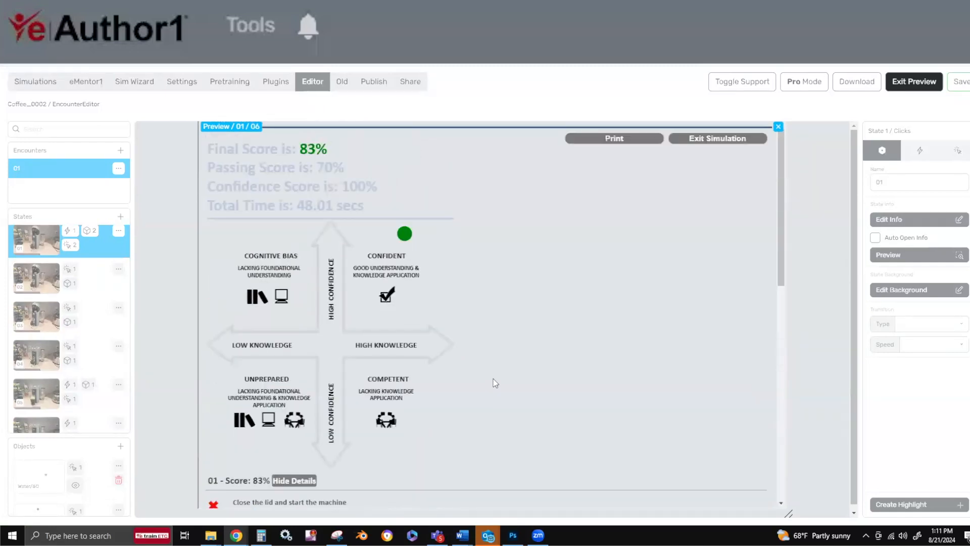